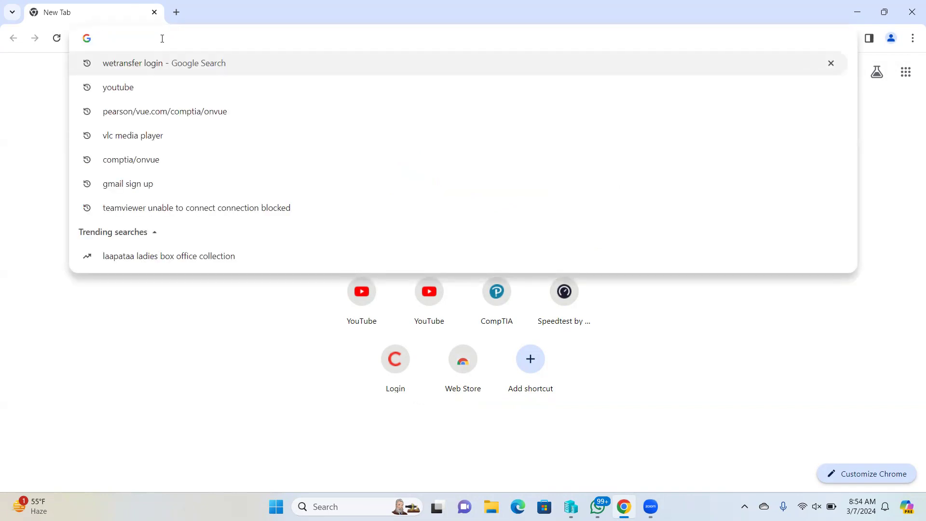
Step: Search Google for "website template download free"
text(we)
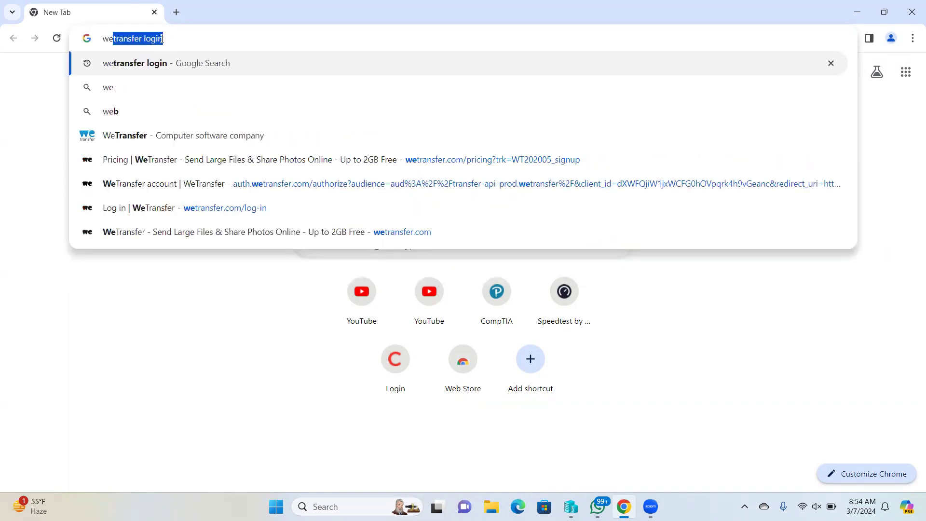
text(bsi)
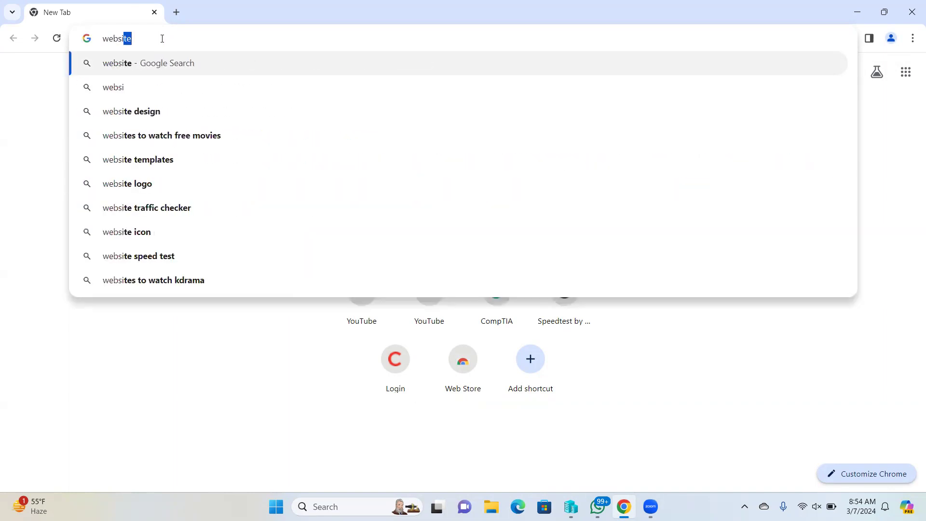
text(te templete)
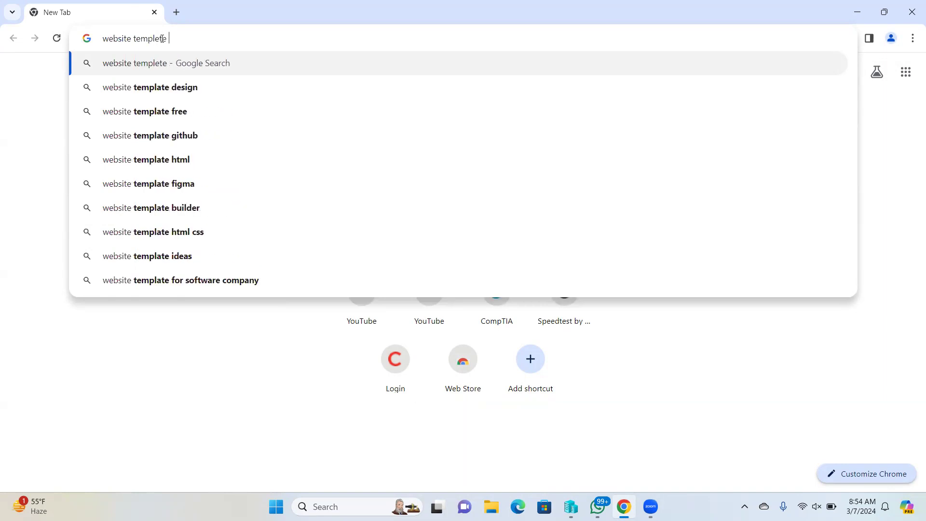
text( dow)
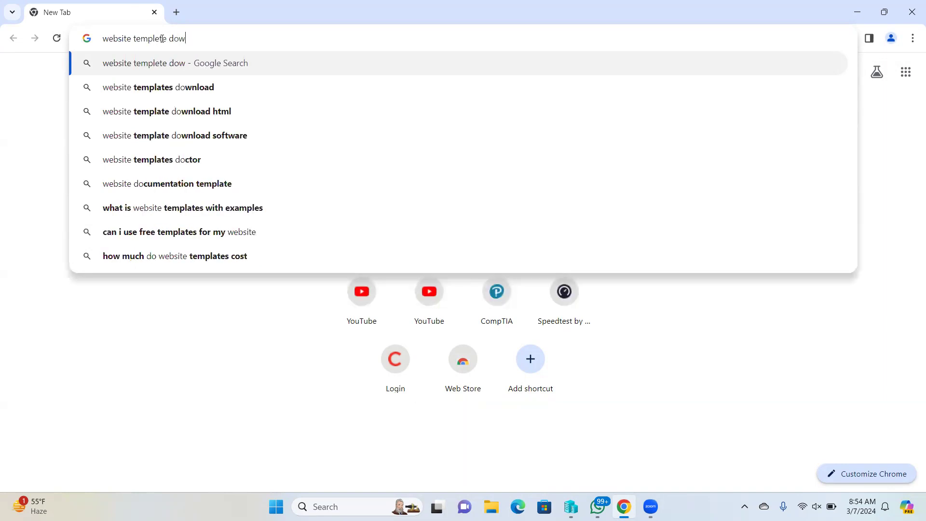
text(nload free)
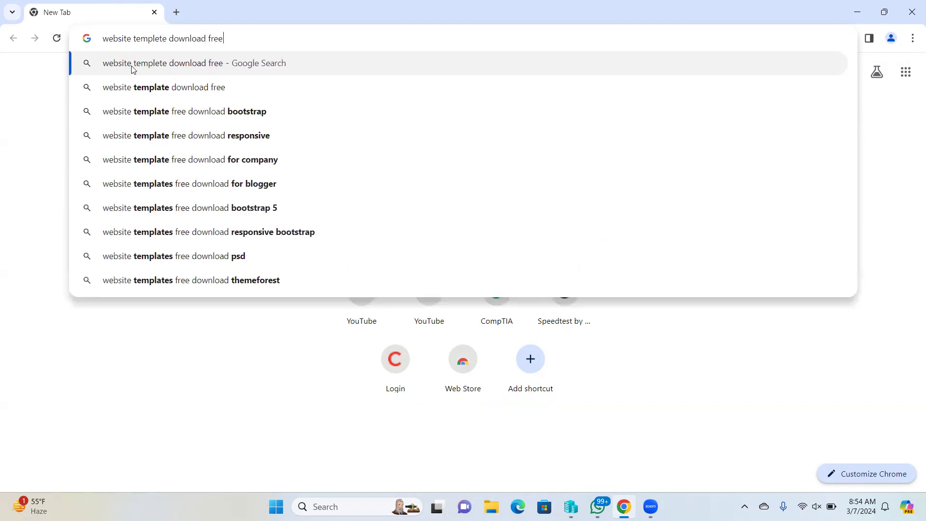
click(150, 94)
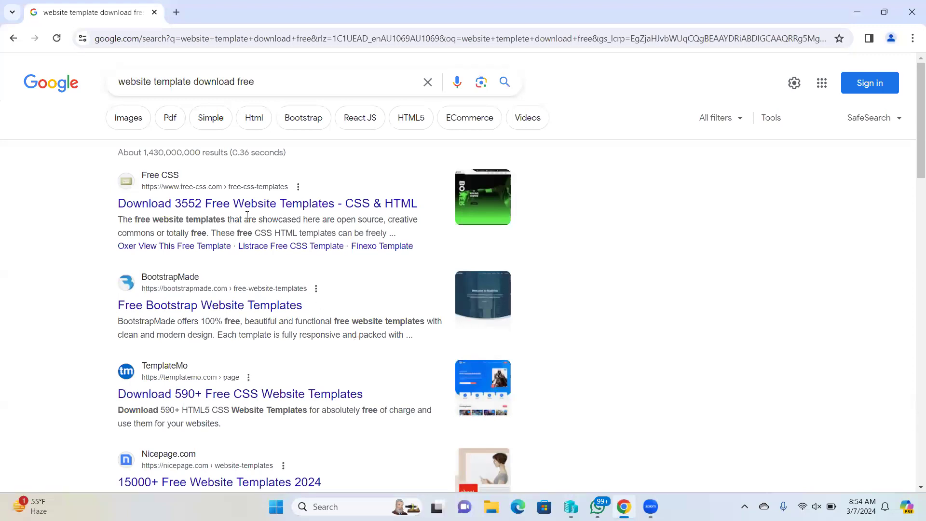
Step: Open the Free CSS search result for free website templates and accept the site's cookies
scroll(236, 322, down, 1)
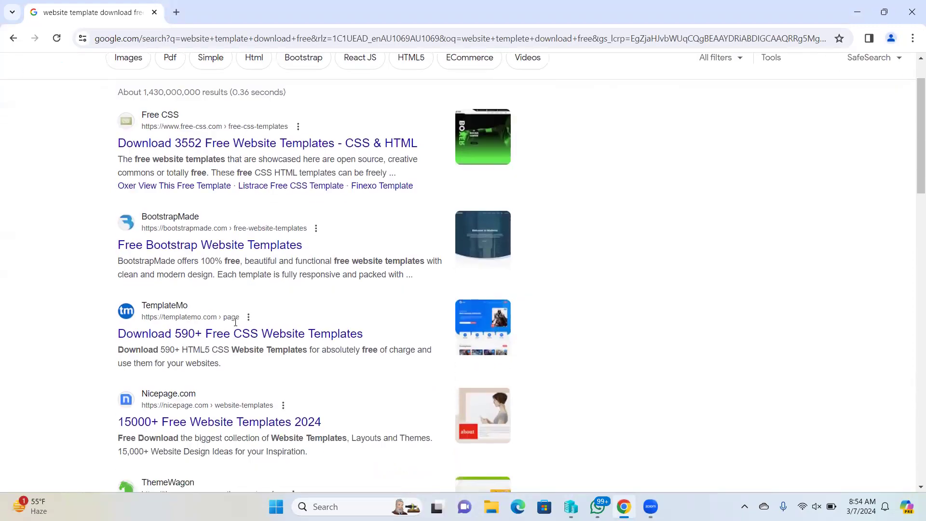
scroll(234, 318, down, 1)
scroll(193, 400, down, 3)
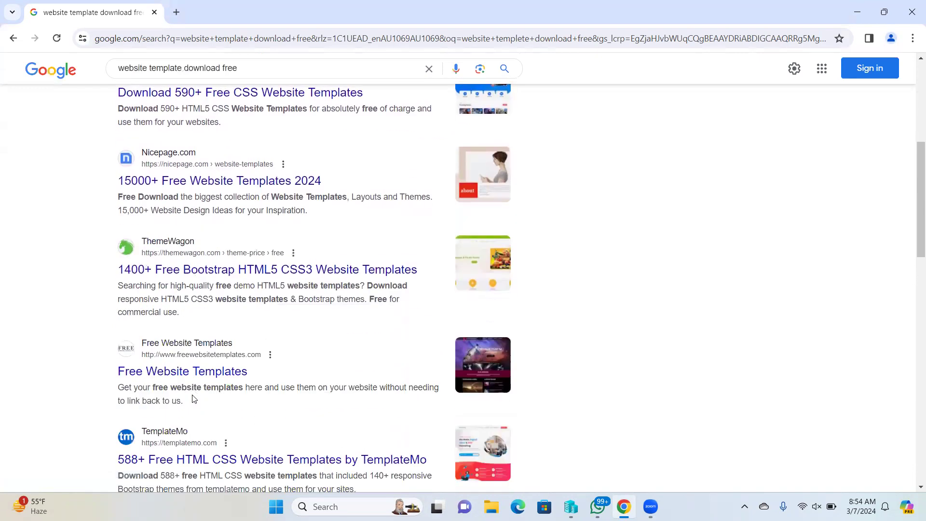
scroll(193, 397, down, 5)
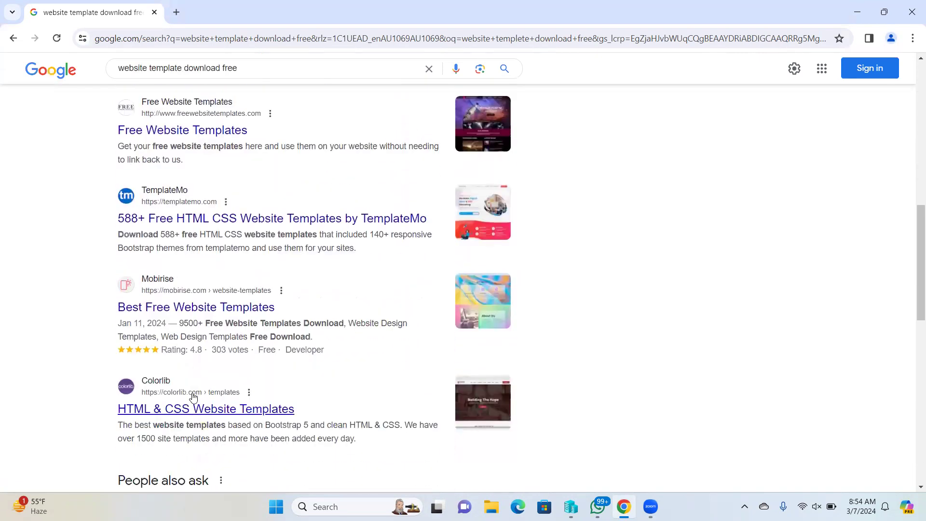
scroll(193, 397, down, 2)
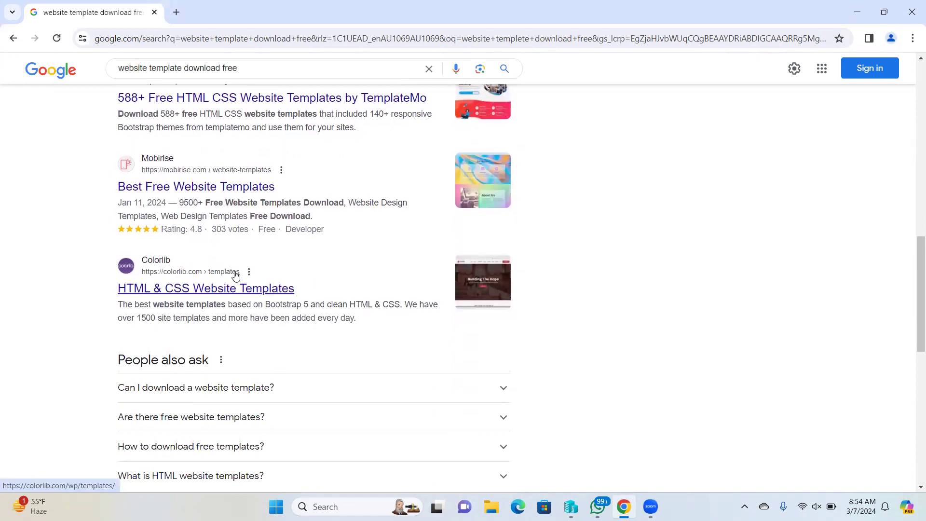
scroll(237, 275, up, 8)
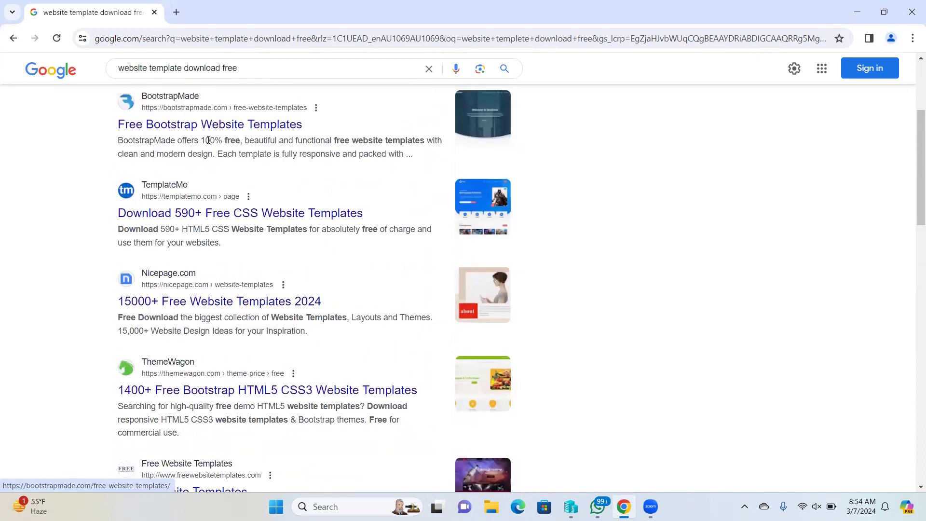
scroll(208, 169, up, 4)
click(234, 204)
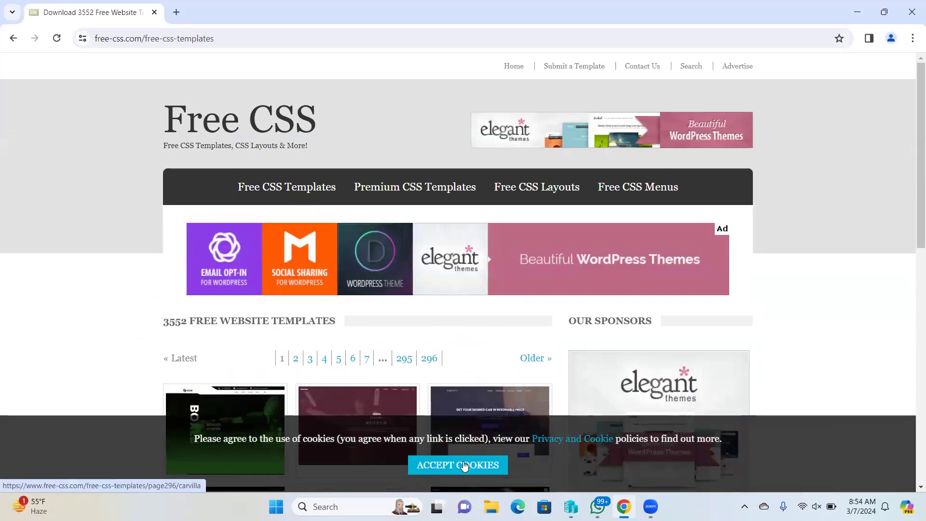
click(464, 466)
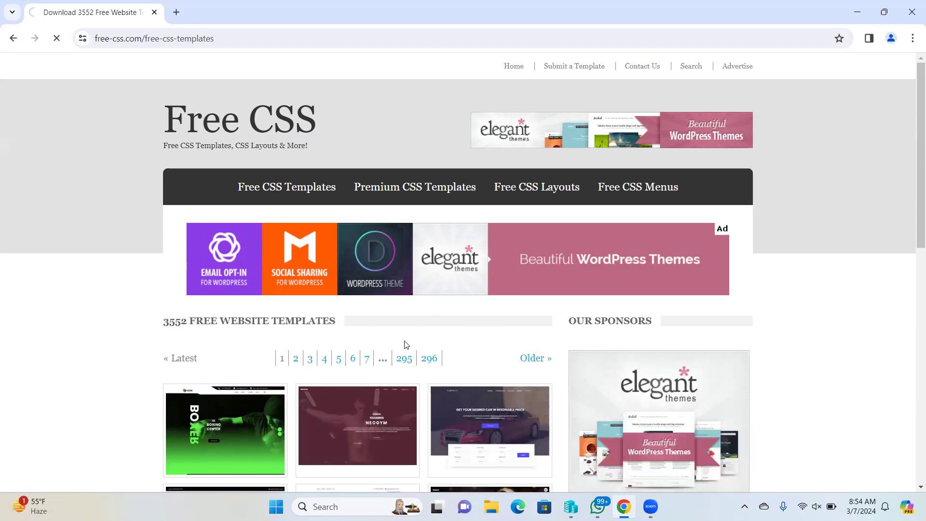
Step: Browse the free website template gallery and open the page of the Healet jewellery template
scroll(405, 344, down, 3)
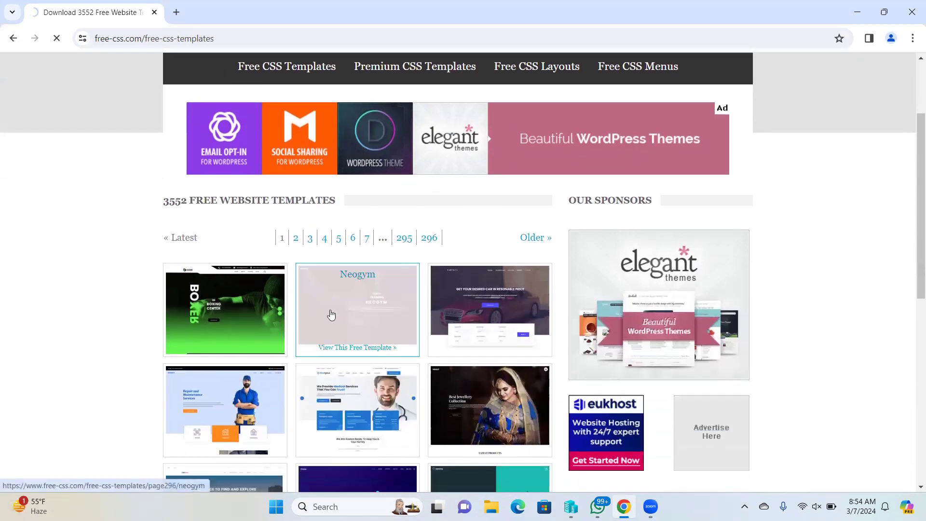
scroll(333, 312, down, 2)
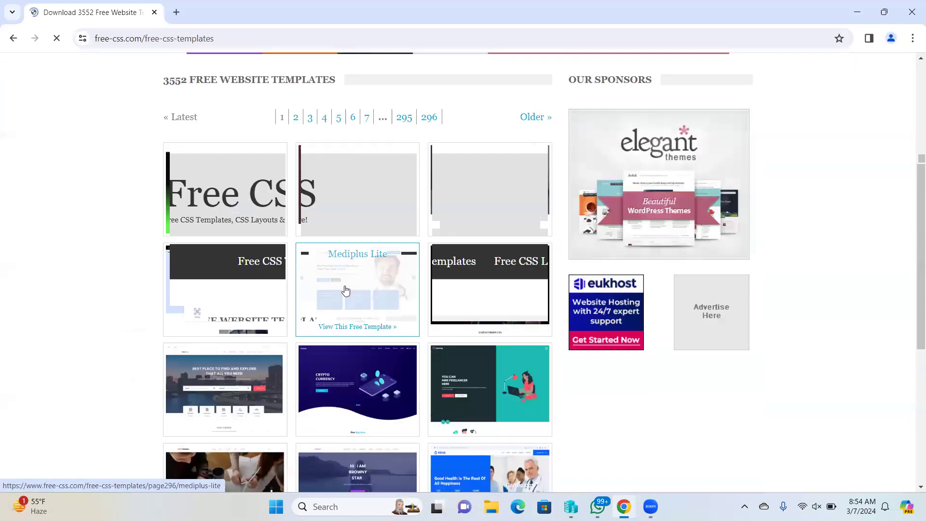
scroll(342, 299, down, 1)
scroll(345, 290, down, 1)
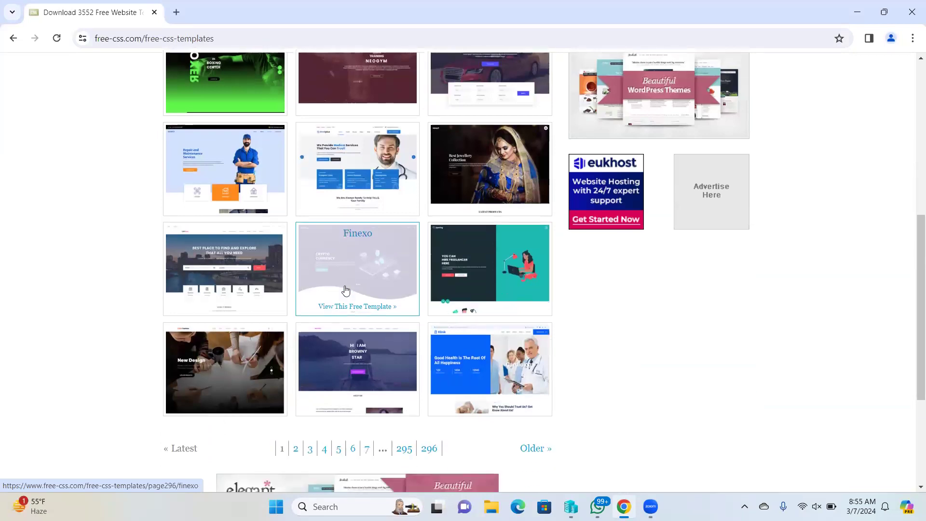
scroll(345, 289, down, 2)
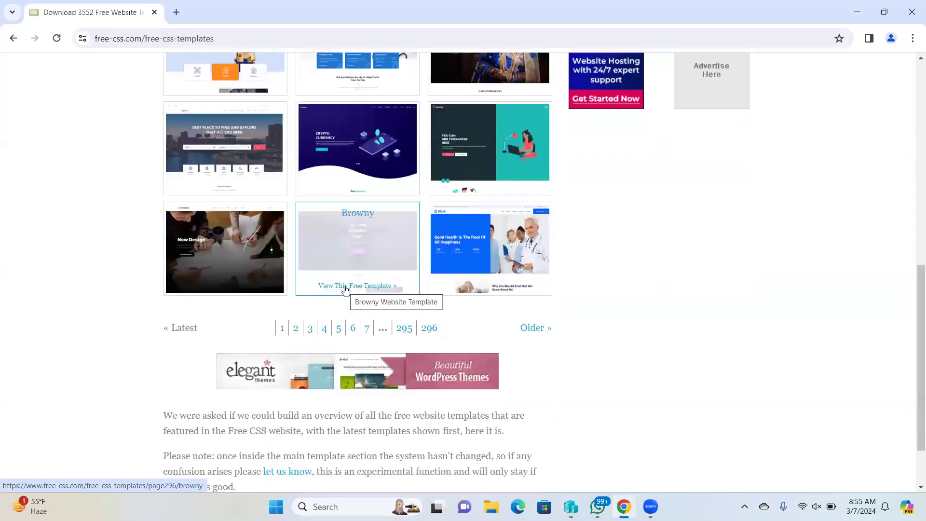
scroll(345, 290, up, 3)
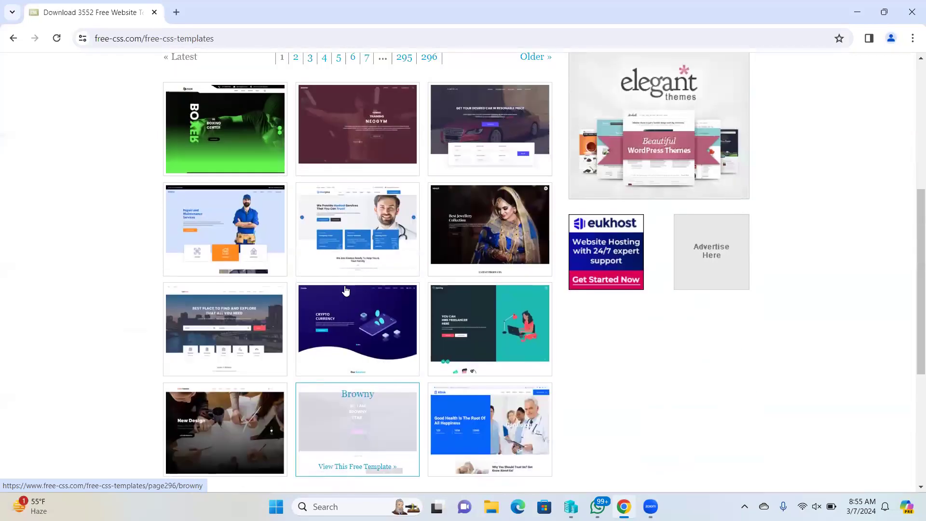
click(513, 220)
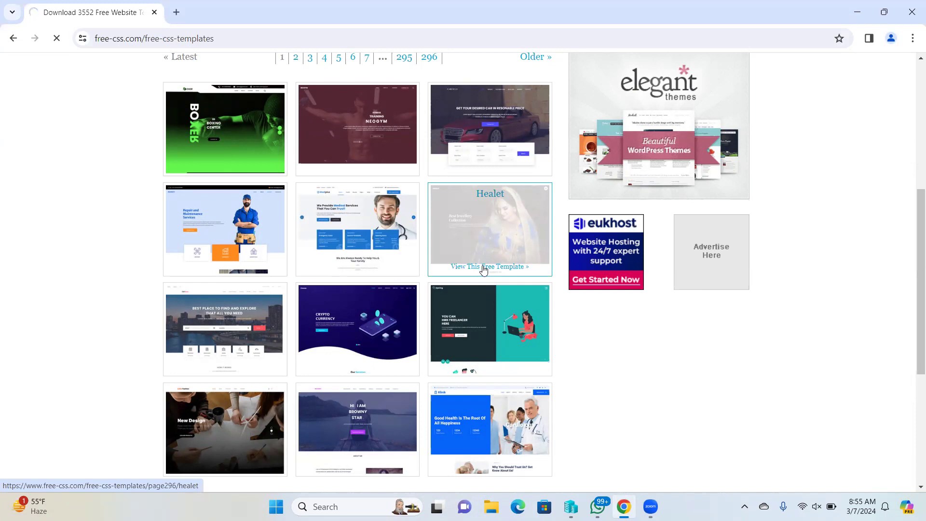
Step: Preview the Healet template's live demo through its whole home page and close the demo
scroll(456, 264, down, 5)
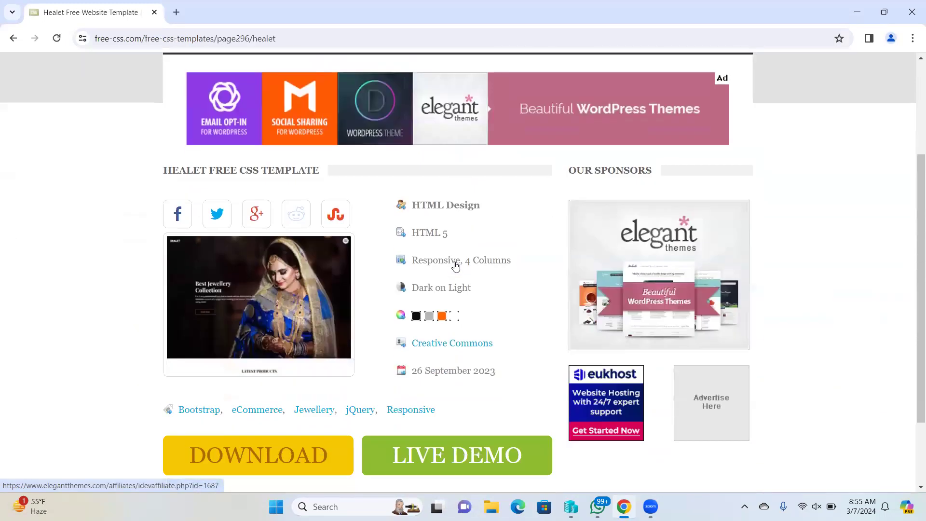
click(448, 366)
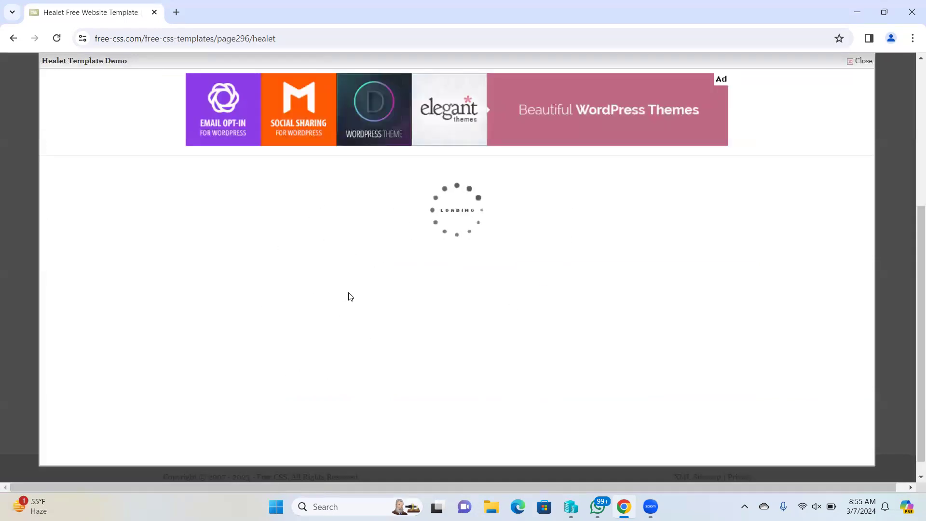
scroll(348, 292, down, 1)
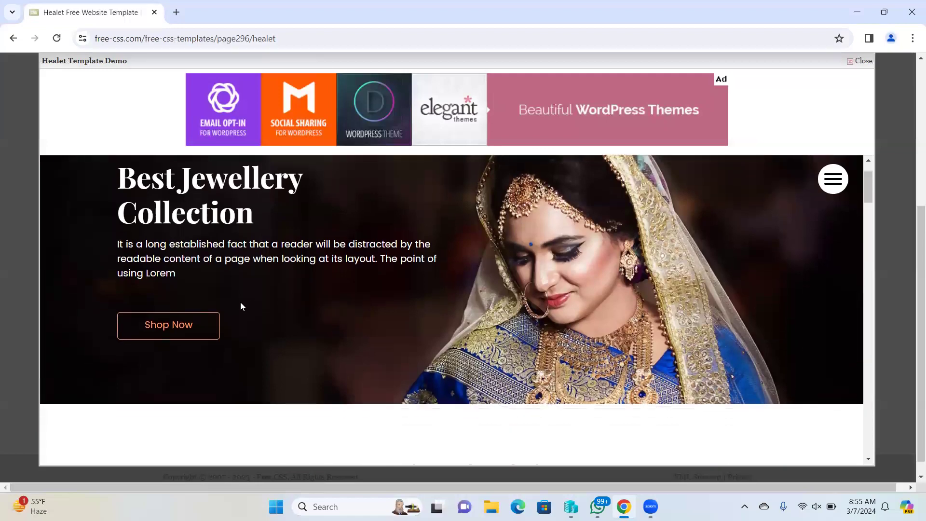
scroll(241, 306, down, 15)
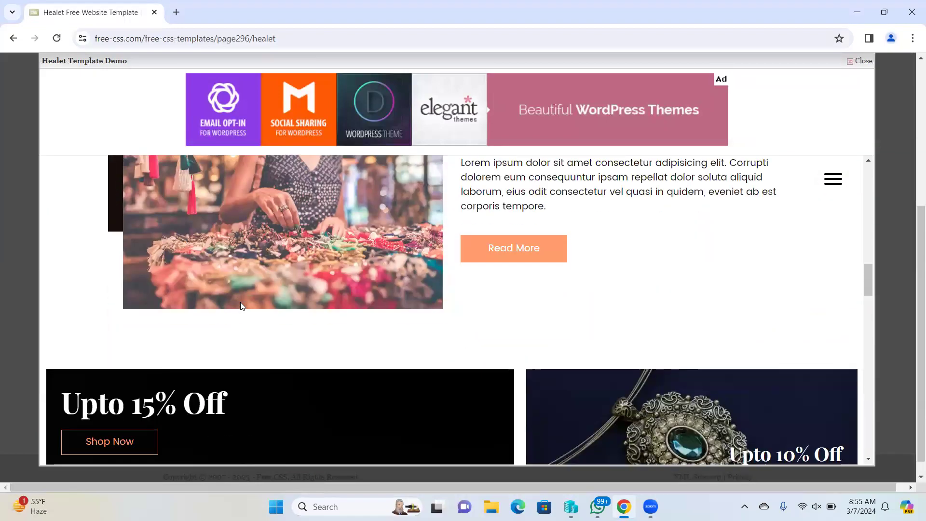
scroll(242, 306, down, 15)
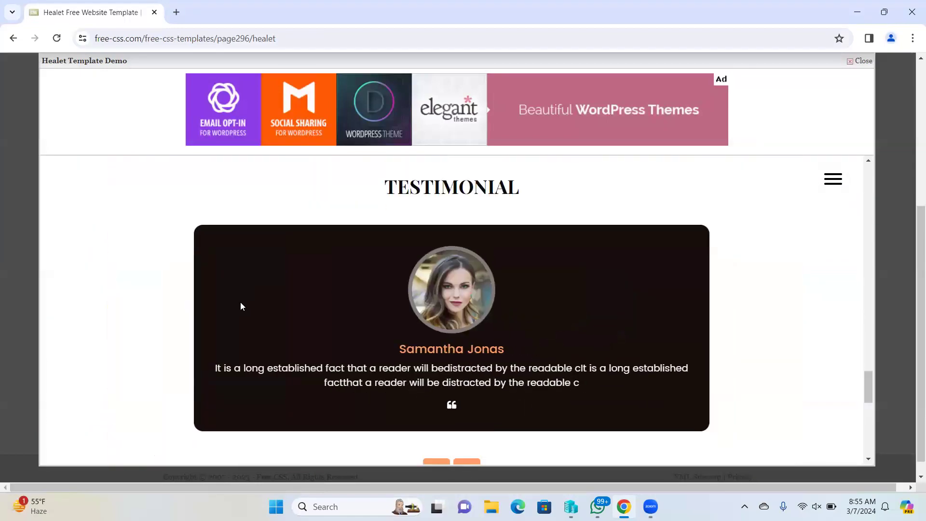
scroll(241, 305, down, 6)
scroll(242, 304, up, 6)
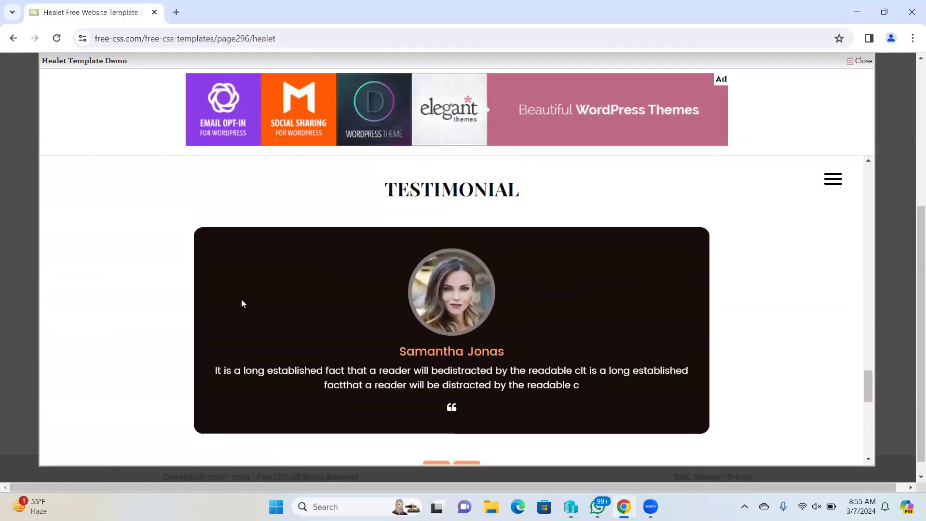
scroll(242, 303, up, 15)
scroll(243, 299, up, 10)
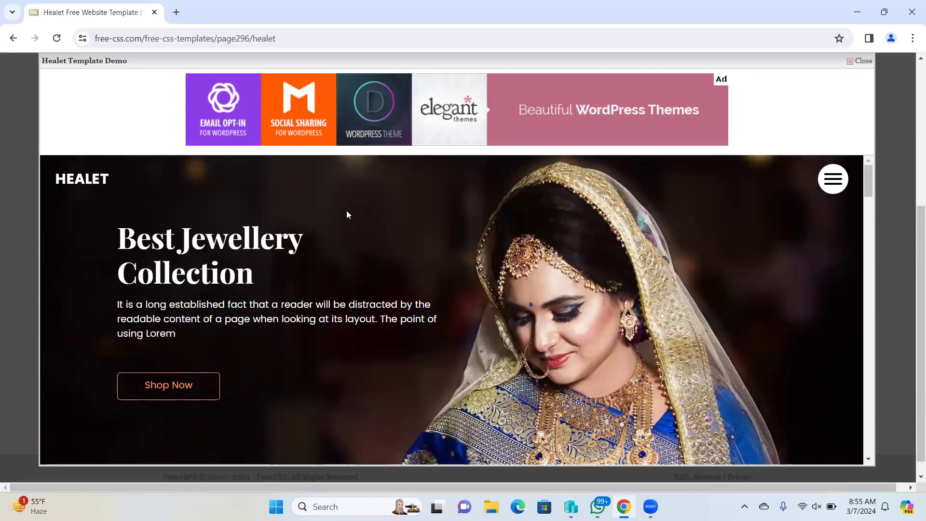
scroll(376, 197, up, 3)
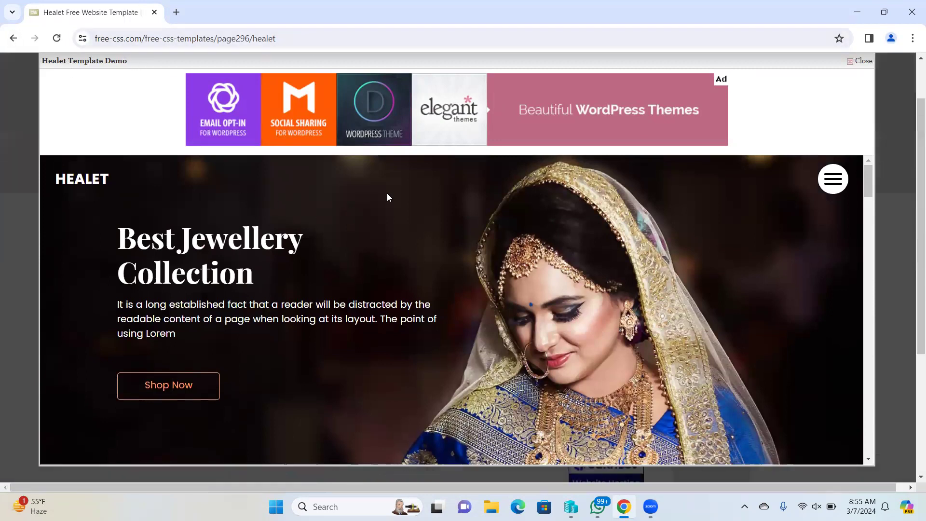
click(861, 61)
Step: Download the Healet template and show the downloaded zip file in its folder
scroll(332, 344, down, 4)
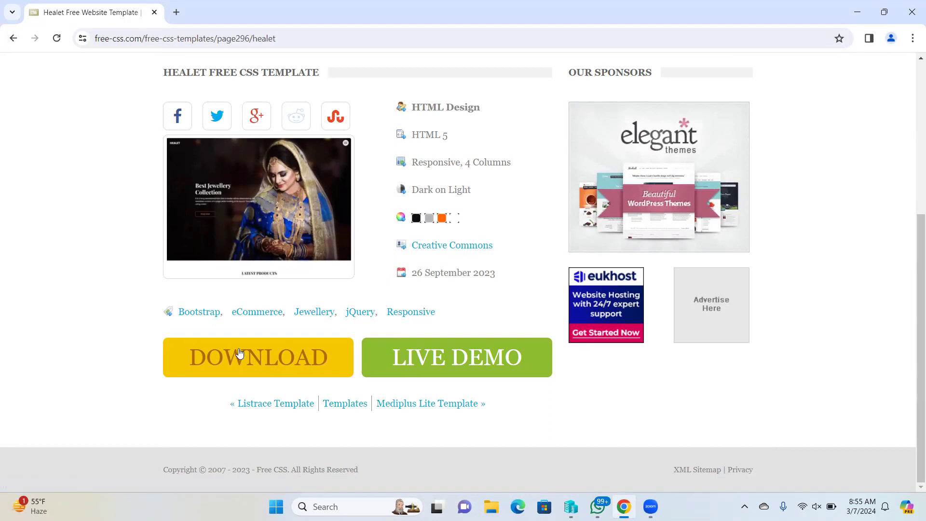
click(270, 358)
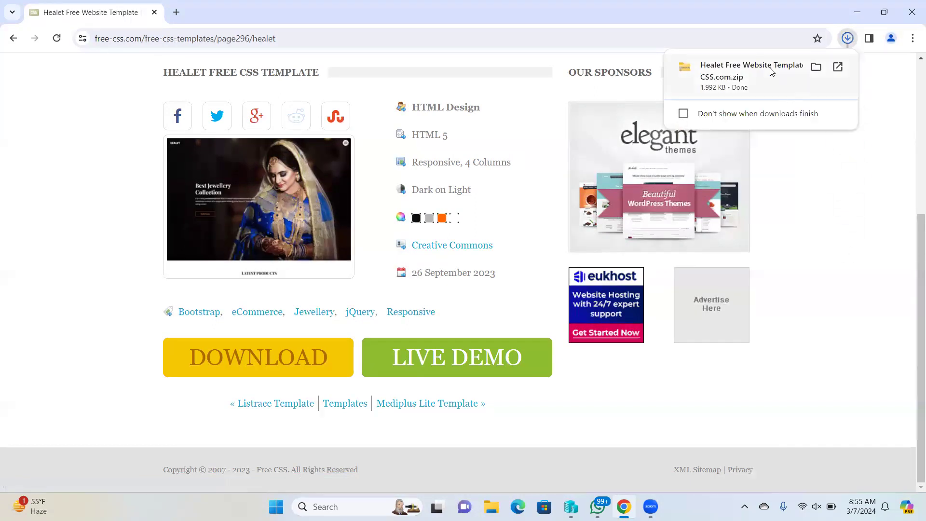
click(815, 67)
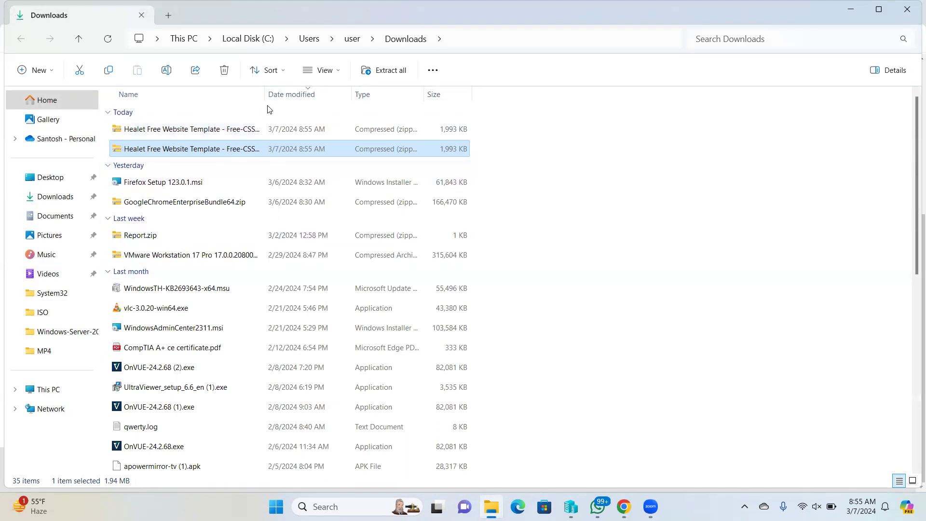
Step: Widen the Name column and delete the duplicate file "Healet Free Website Template - Free-CSS.com (1).zip"
drag(265, 93, 377, 94)
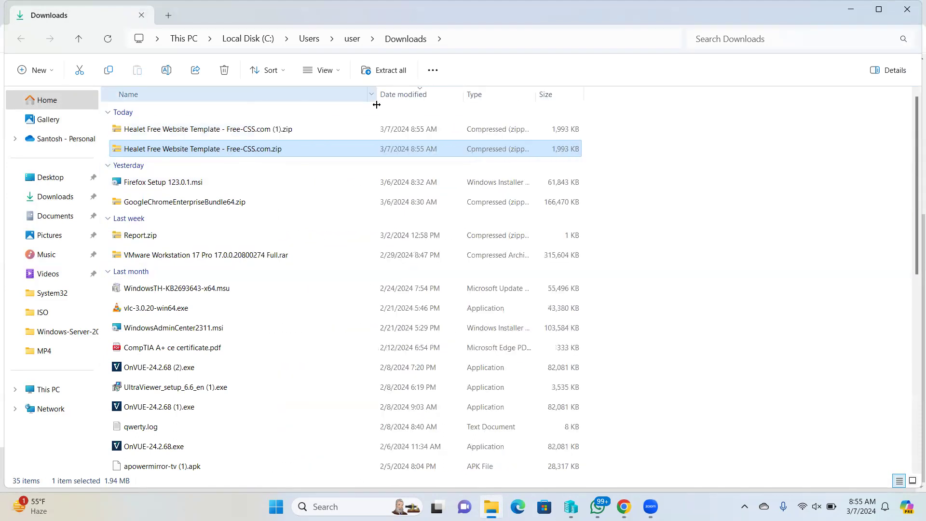
click(277, 129)
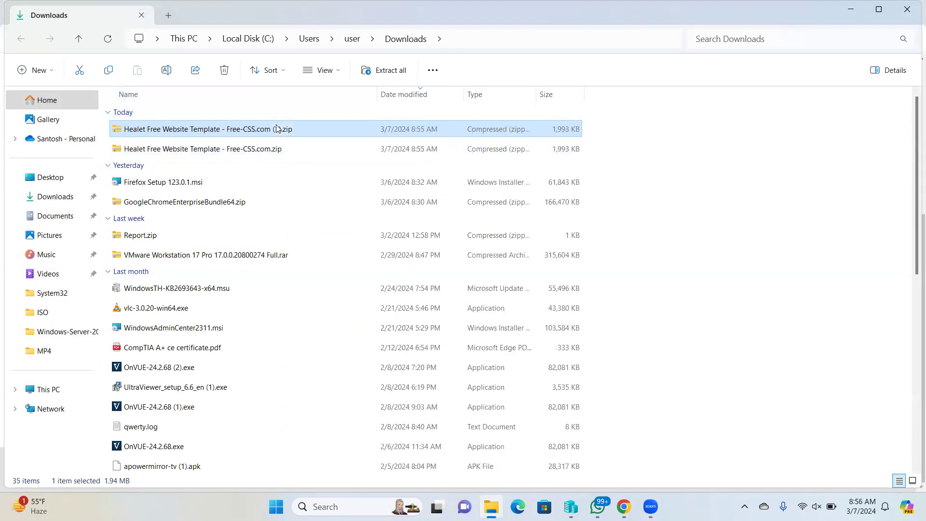
key(Delete)
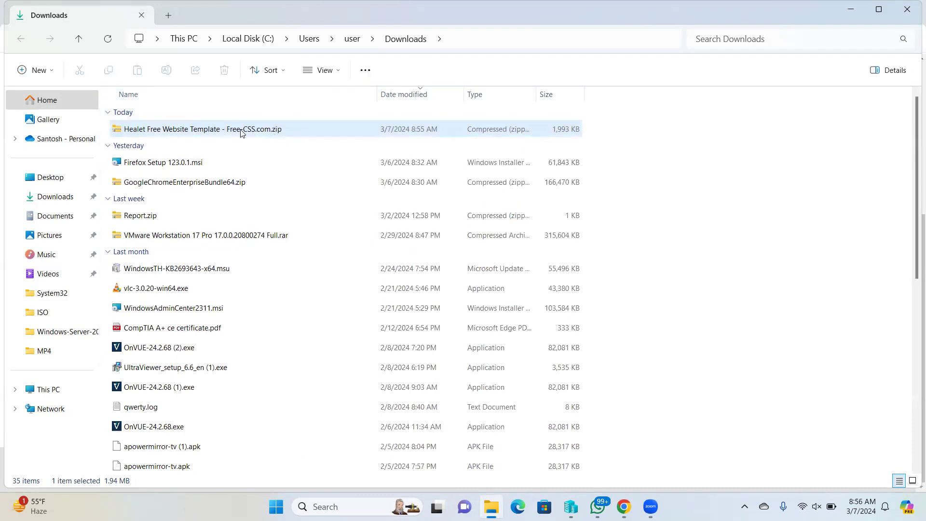
Step: Open "Healet Free Website Template - Free-CSS.com.zip" and go into its healet-html folder
double_click(232, 130)
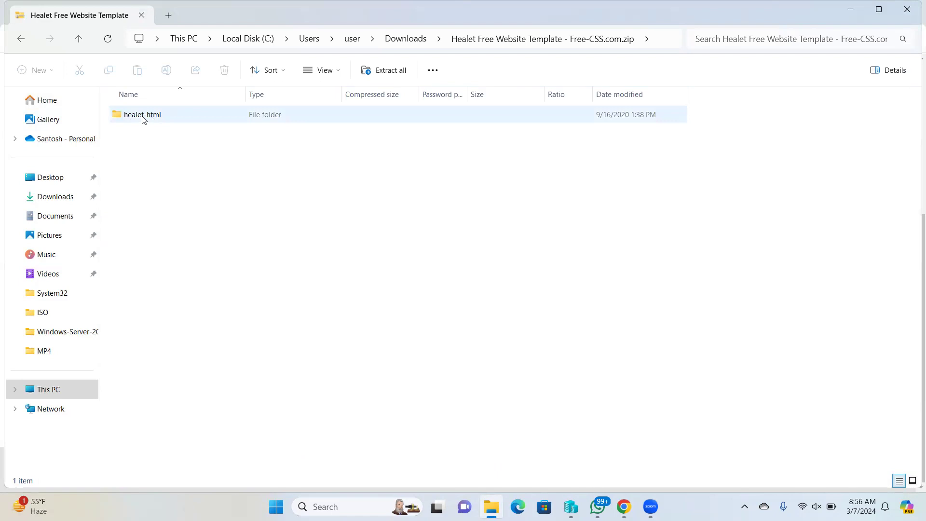
double_click(143, 119)
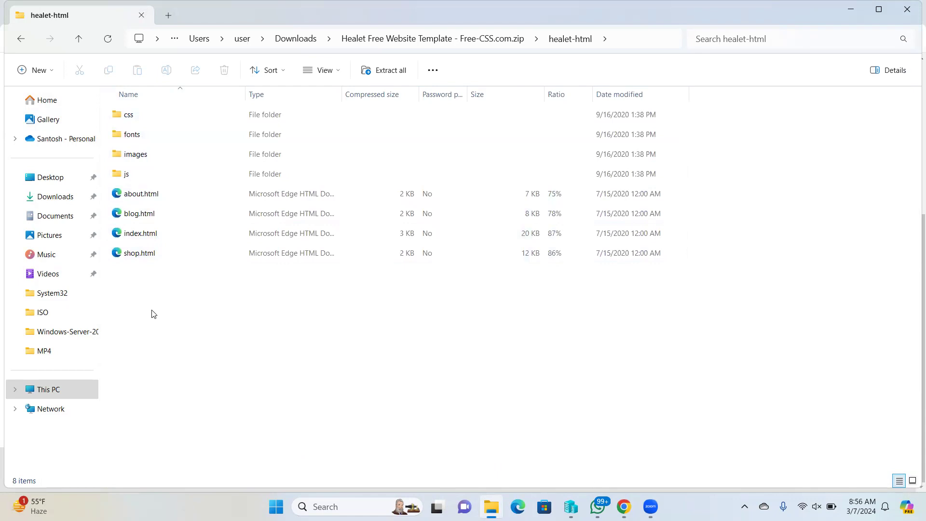
Step: Select all the folders and HTML files in the healet-html folder
drag(152, 308, 128, 108)
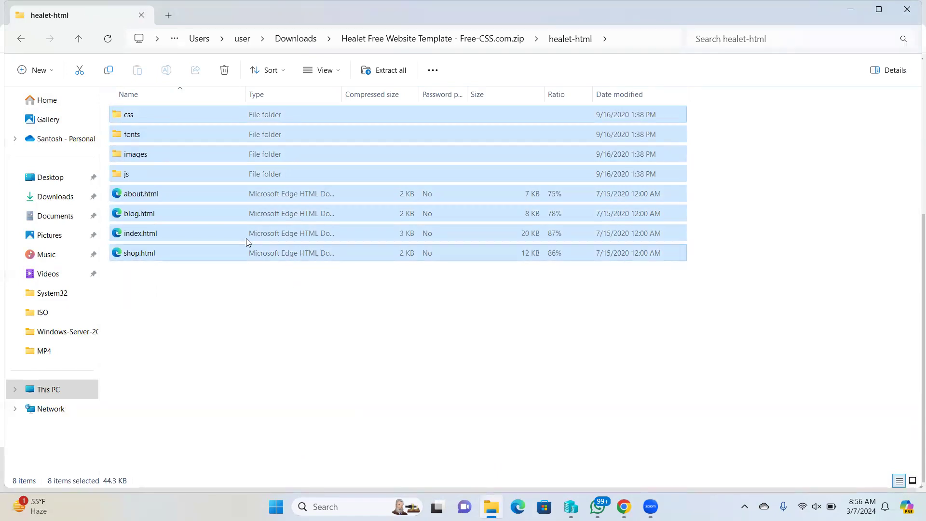
Step: Switch to Hyper-V Manager, connect to the DC1 virtual machine and show its session in full screen
click(570, 507)
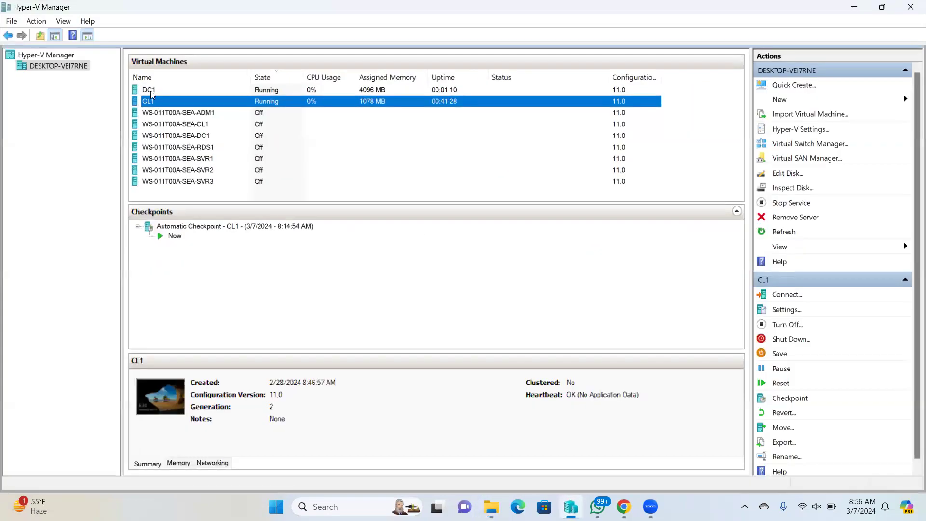
click(154, 92)
right_click(228, 90)
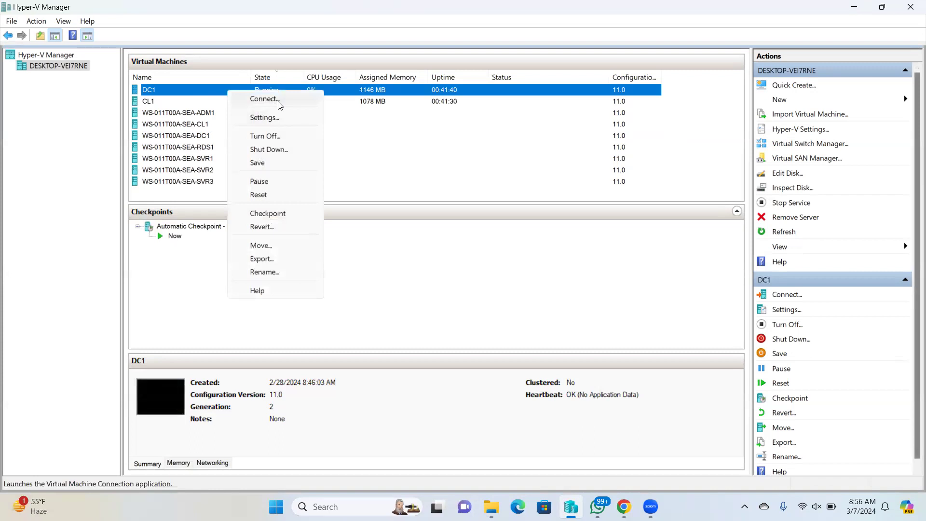
click(278, 99)
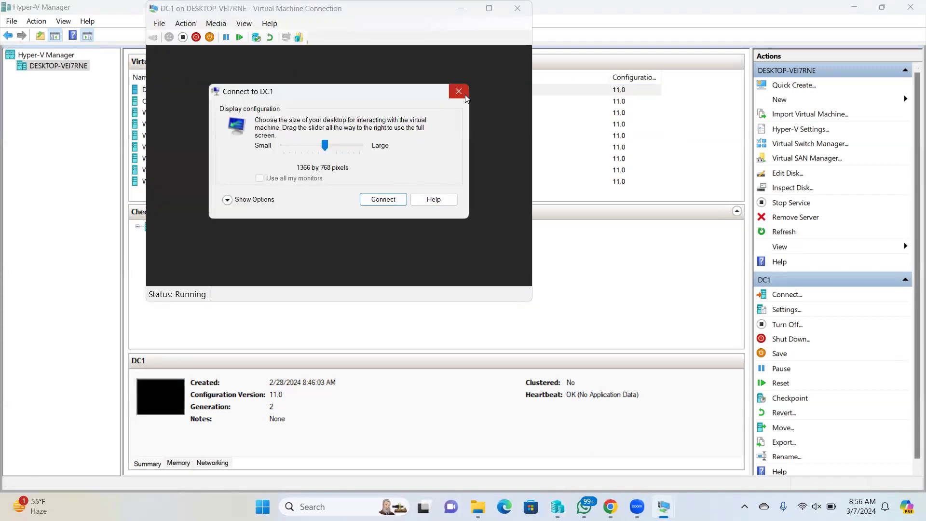
drag(323, 149, 334, 150)
click(372, 199)
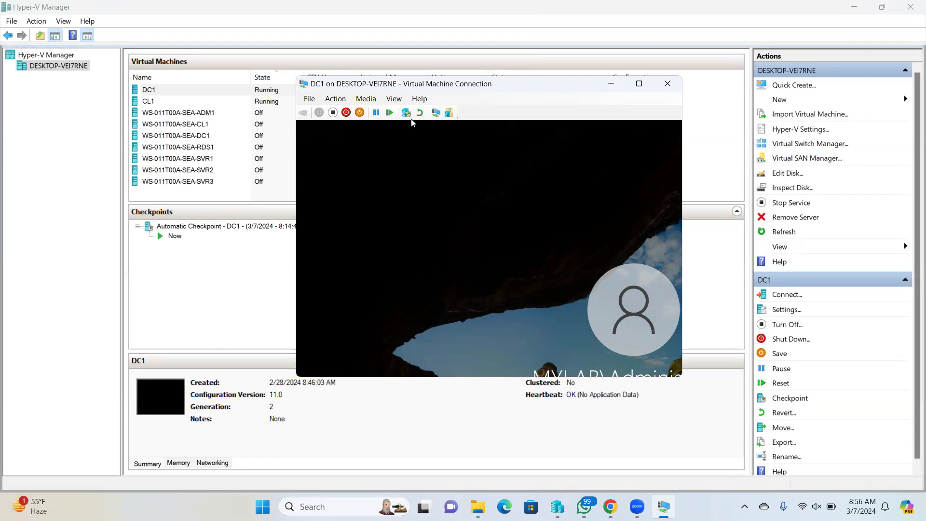
click(394, 99)
click(398, 111)
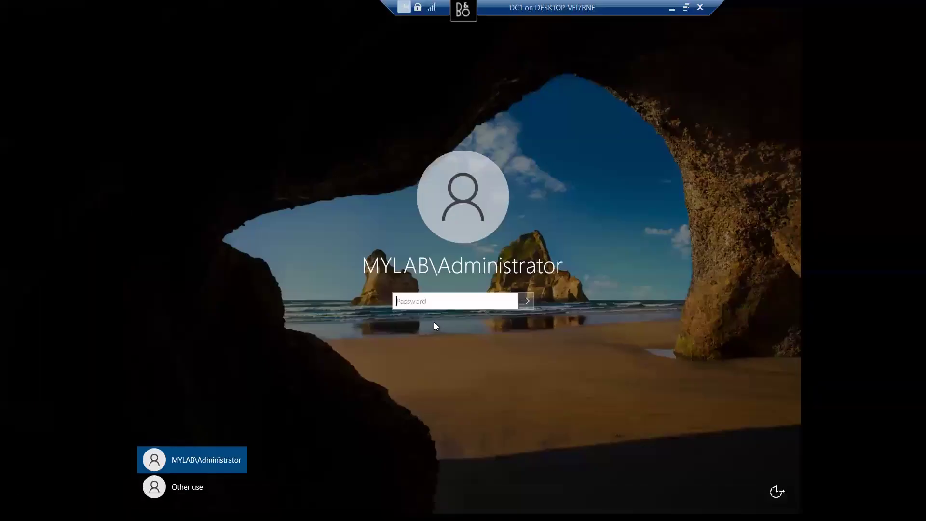
Step: Sign in to the MYLAB\Administrator account with its password and cancel the Shutdown Event Tracker dialog
text(**)
key(Return)
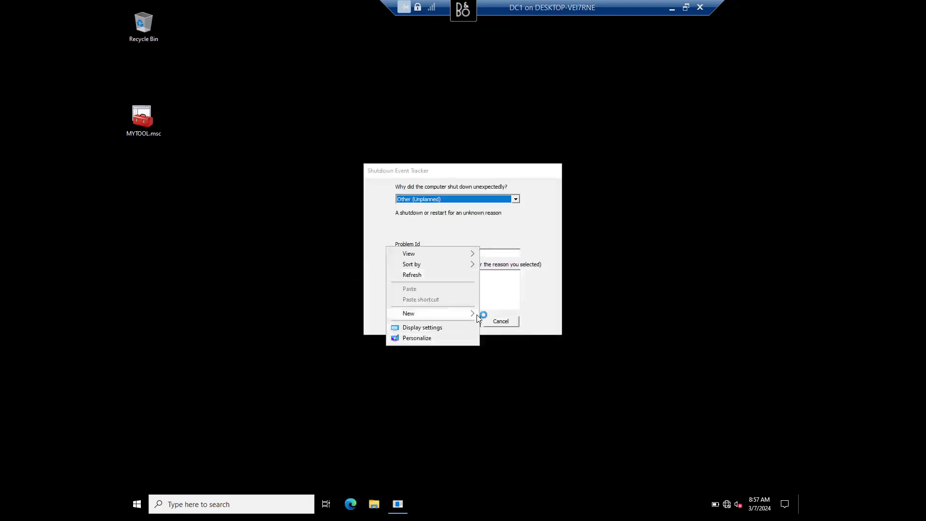
click(485, 294)
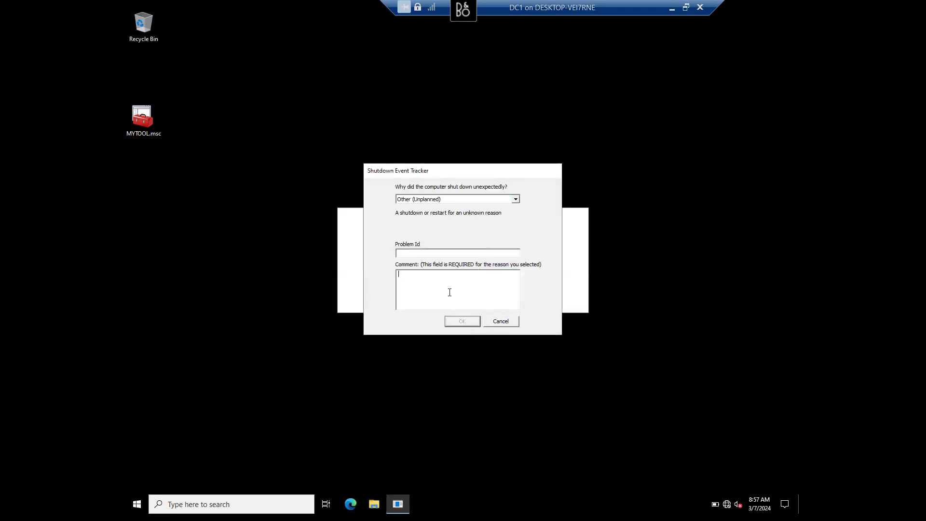
click(500, 322)
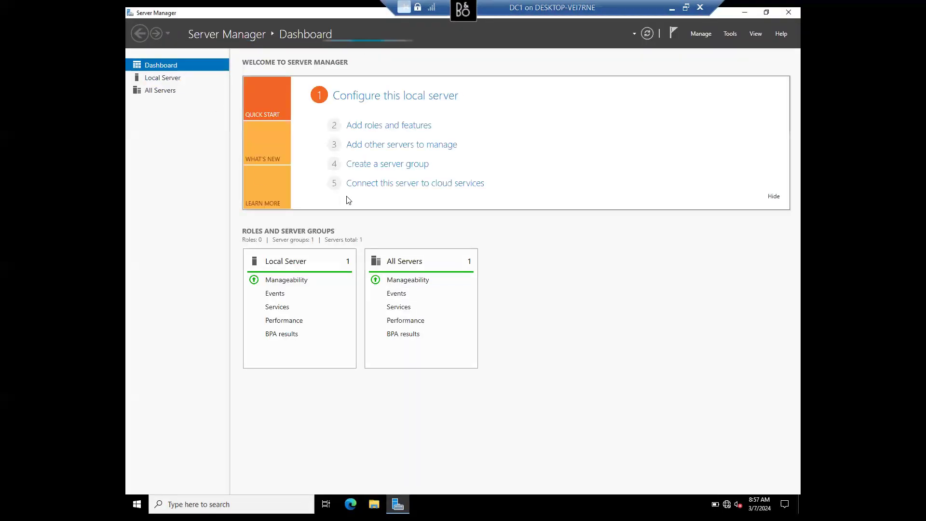
Step: Start adding roles and features with a role-based installation on DC1.MYLAB.local and proceed to the server roles
click(360, 126)
click(535, 288)
click(368, 126)
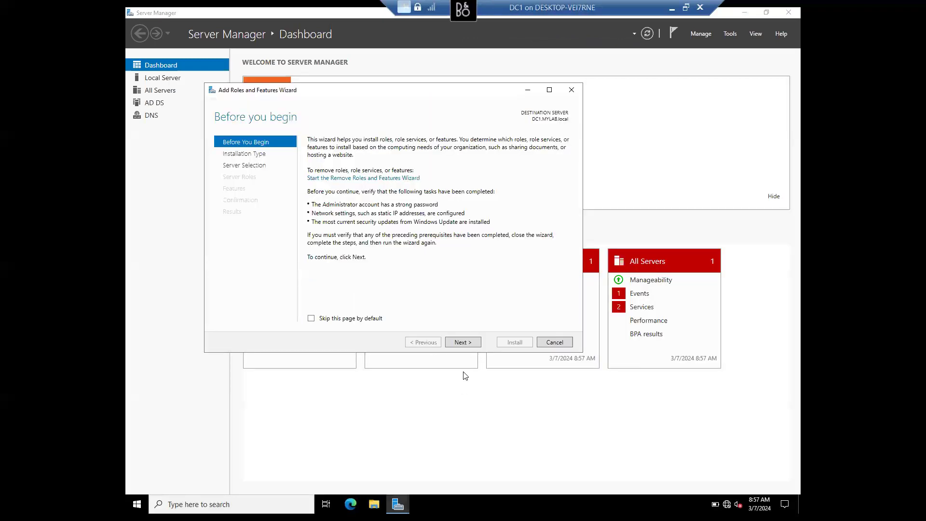
click(462, 342)
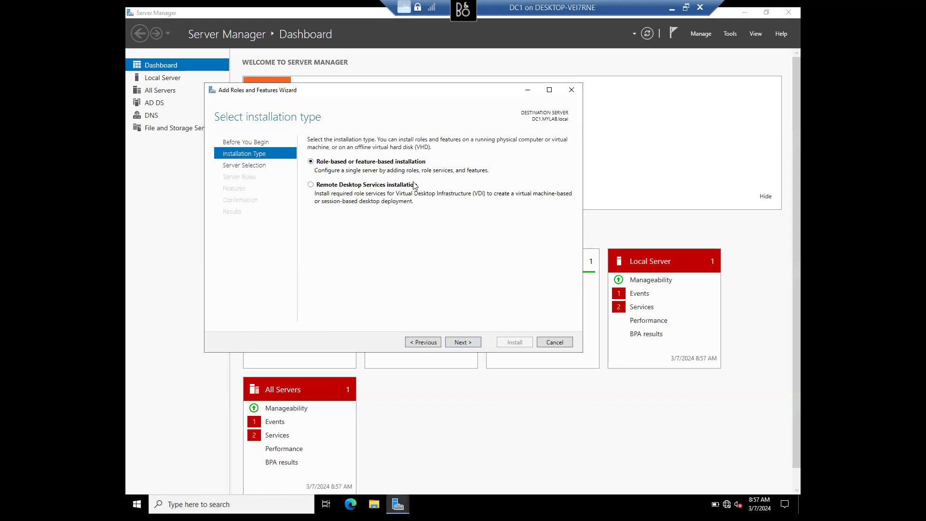
click(459, 344)
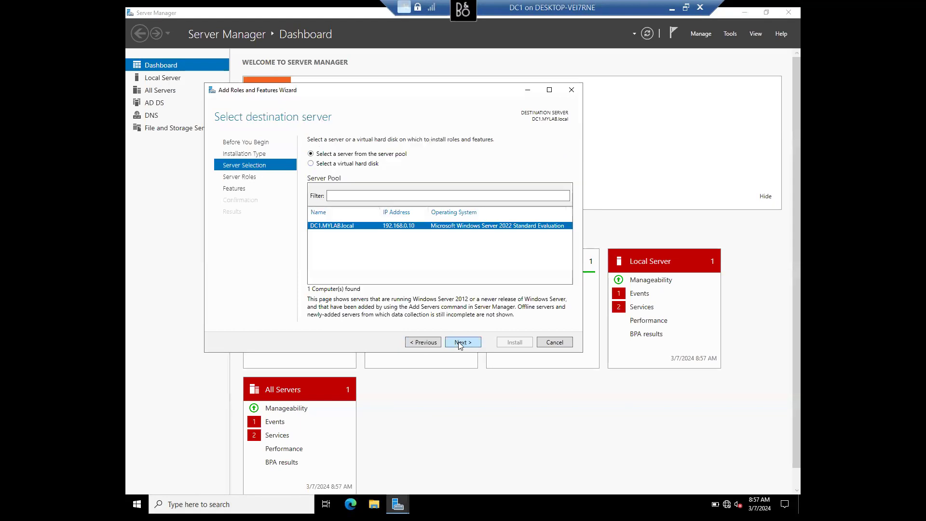
click(459, 344)
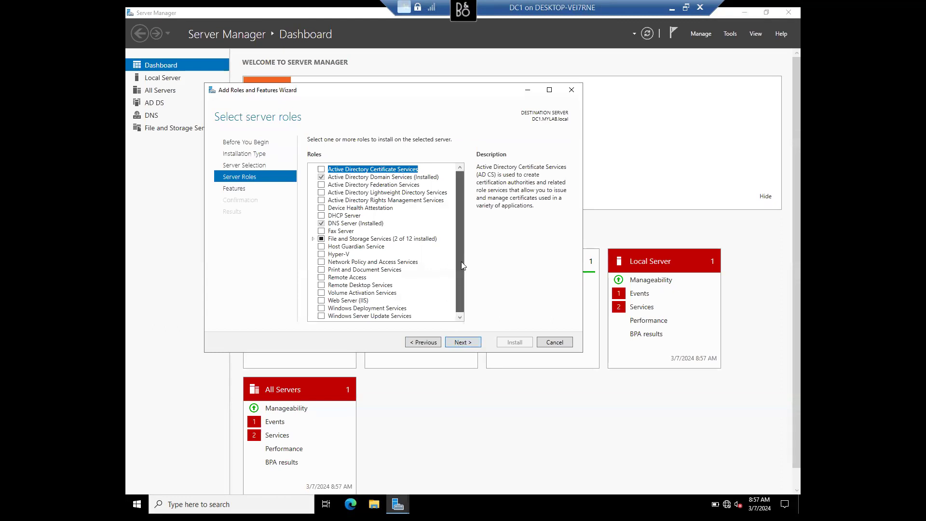
Step: Select the Web Server (IIS) role and add its required features with the management tools included
scroll(461, 255, down, 1)
click(363, 307)
click(347, 300)
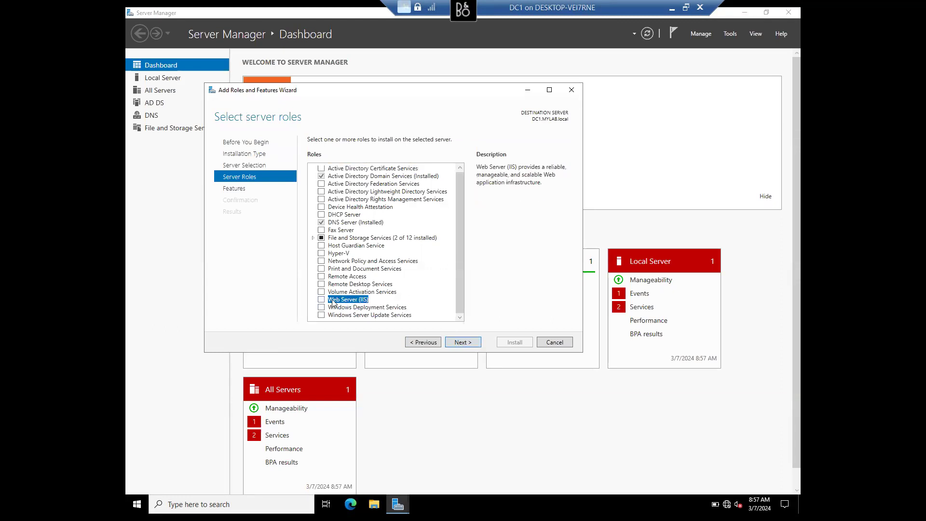
click(322, 299)
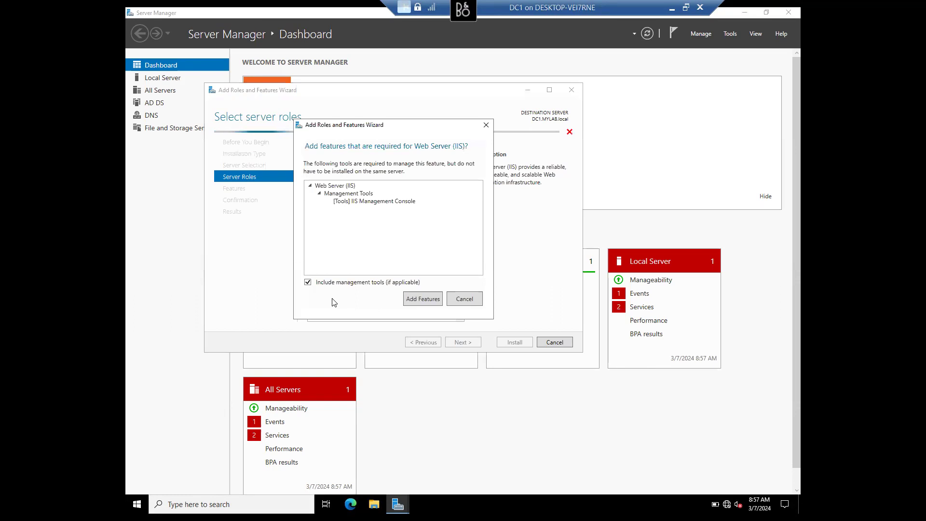
click(419, 300)
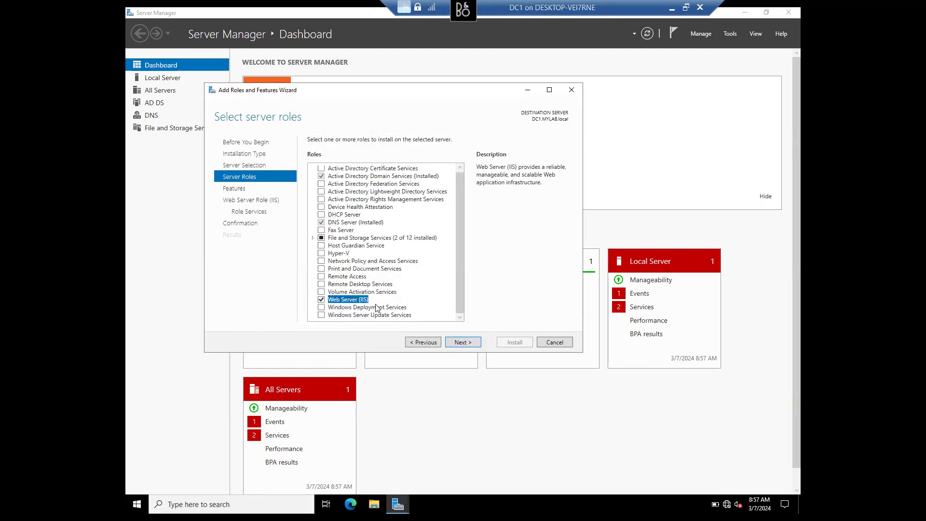
Step: Keep the default features and IIS role services and start installing the Web Server (IIS) role
click(460, 342)
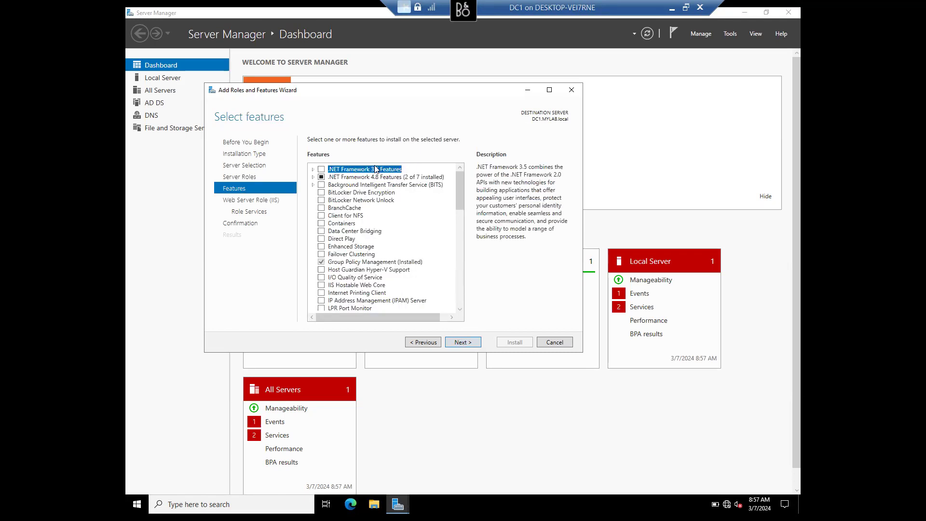
drag(463, 202, 467, 331)
click(467, 342)
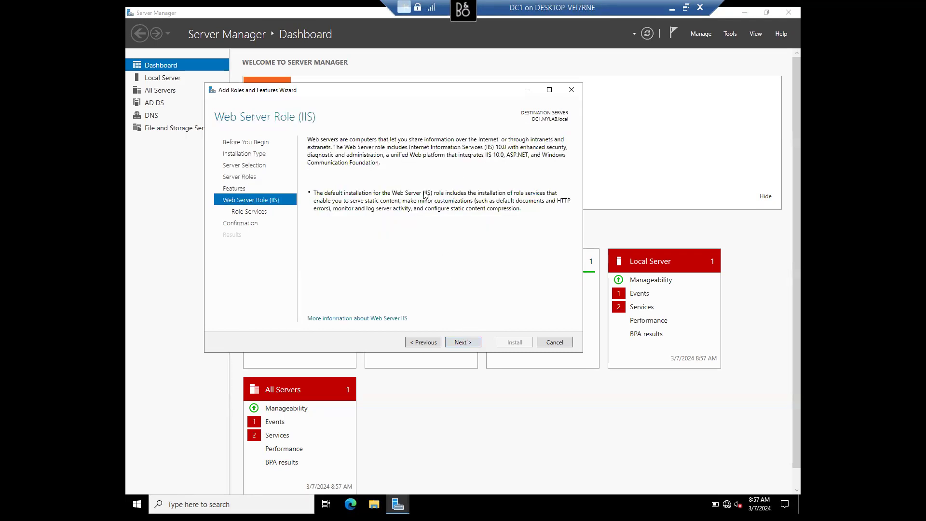
click(461, 342)
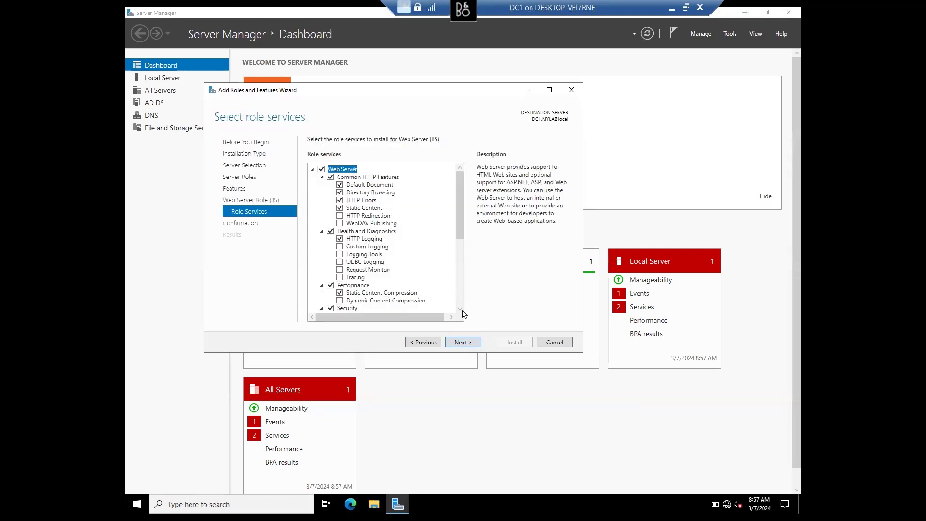
click(468, 343)
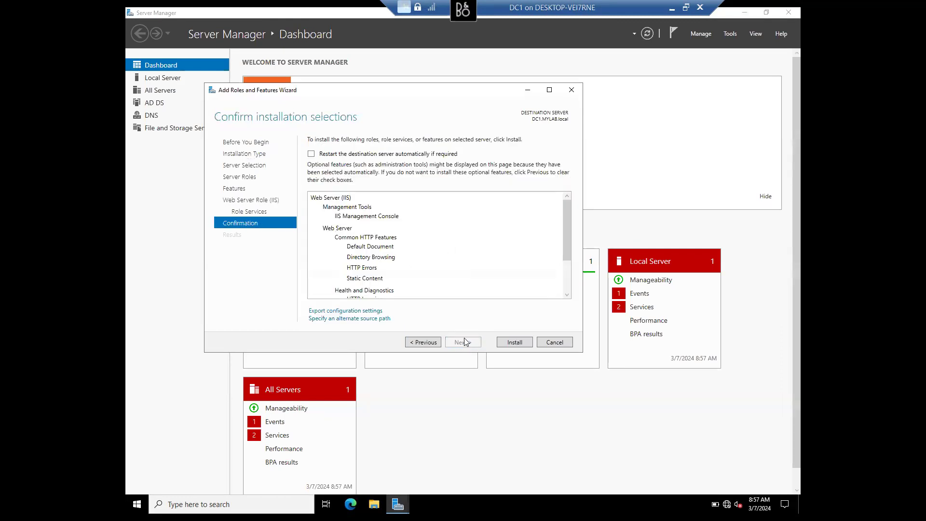
click(506, 343)
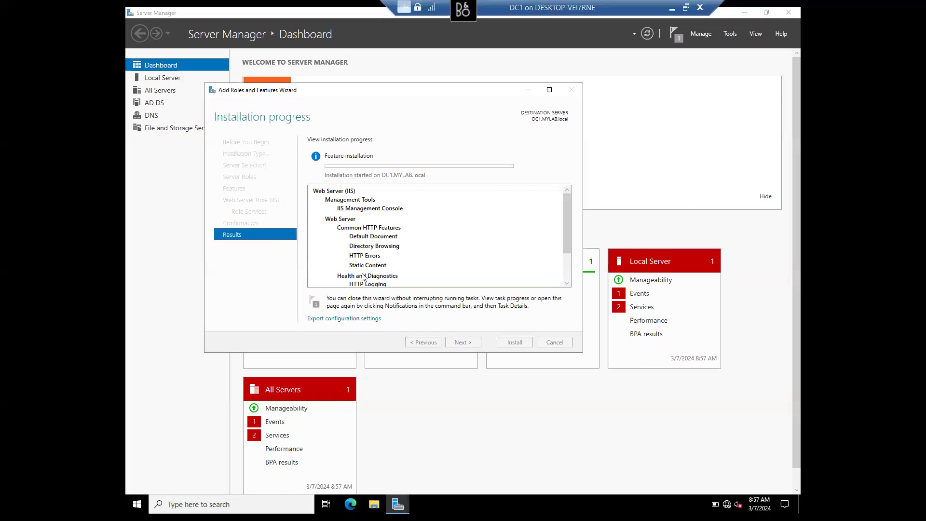
Step: Look through the list of installed IIS components until the installation finishes, and close the wizard
drag(568, 221, 572, 255)
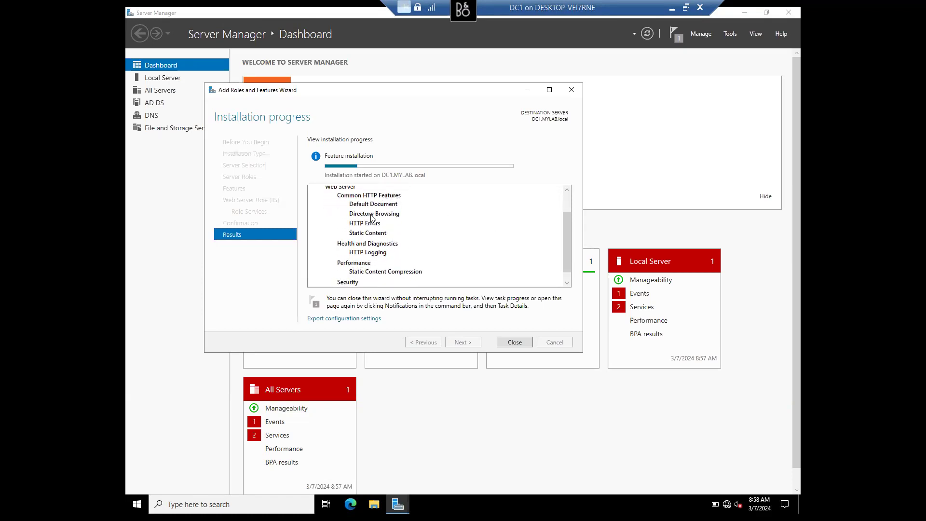
drag(567, 236, 565, 220)
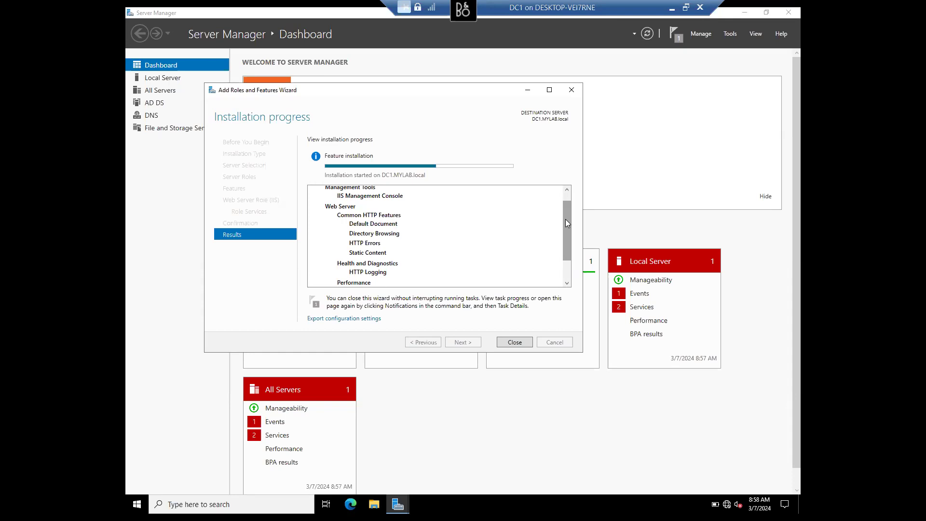
drag(565, 219, 564, 213)
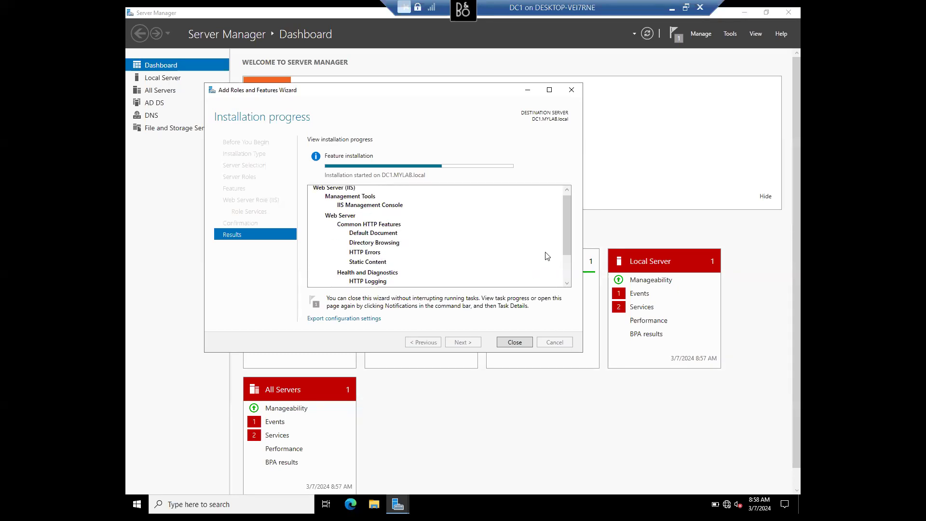
mouse_move(562, 231)
mouse_down()
mouse_move(566, 261)
mouse_move(566, 223)
mouse_up()
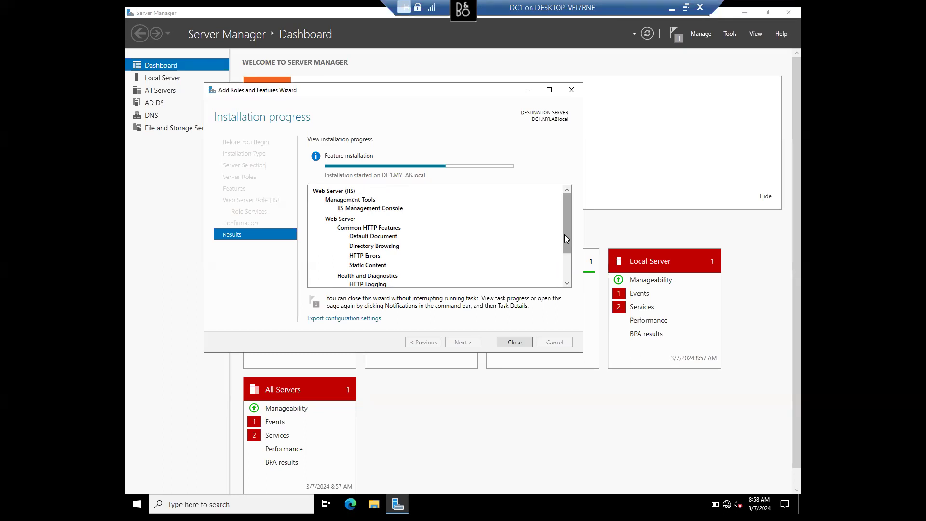
drag(565, 236, 558, 289)
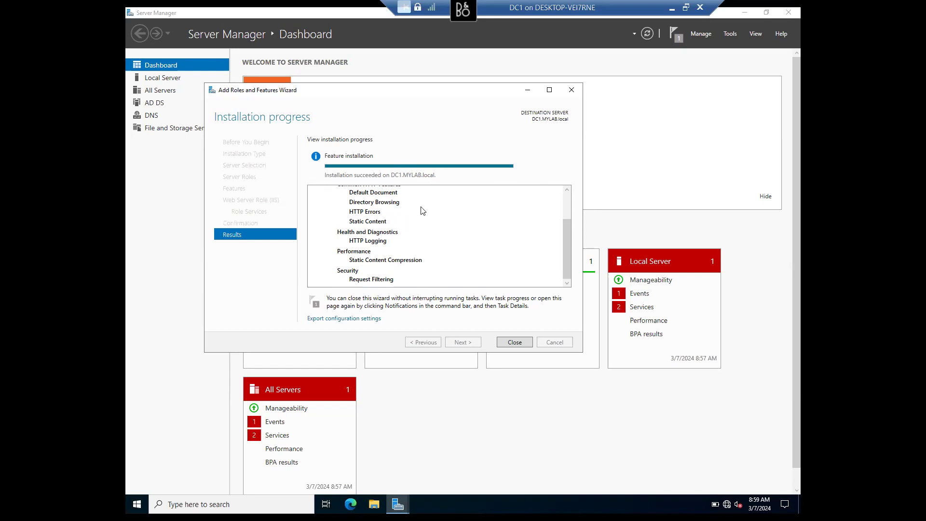
click(514, 342)
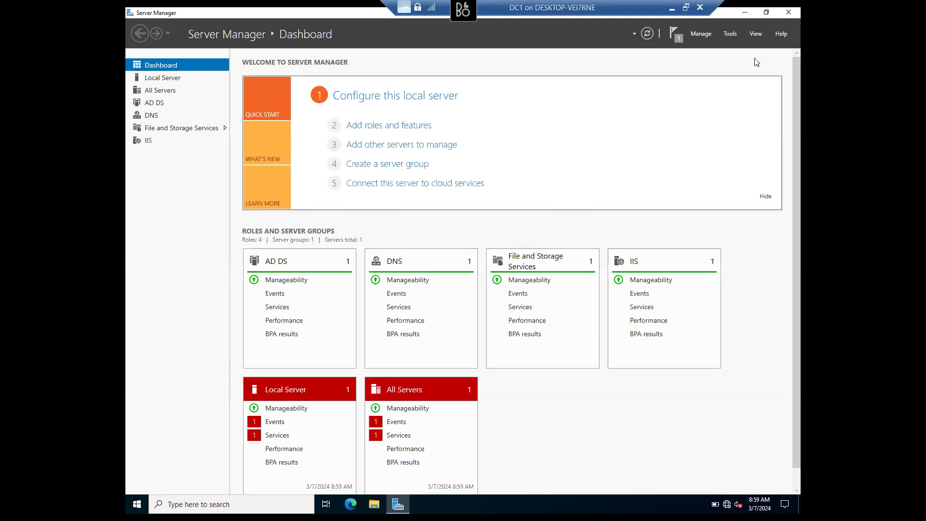
Step: Minimize Server Manager and refresh the DC1 desktop
click(744, 12)
right_click(409, 193)
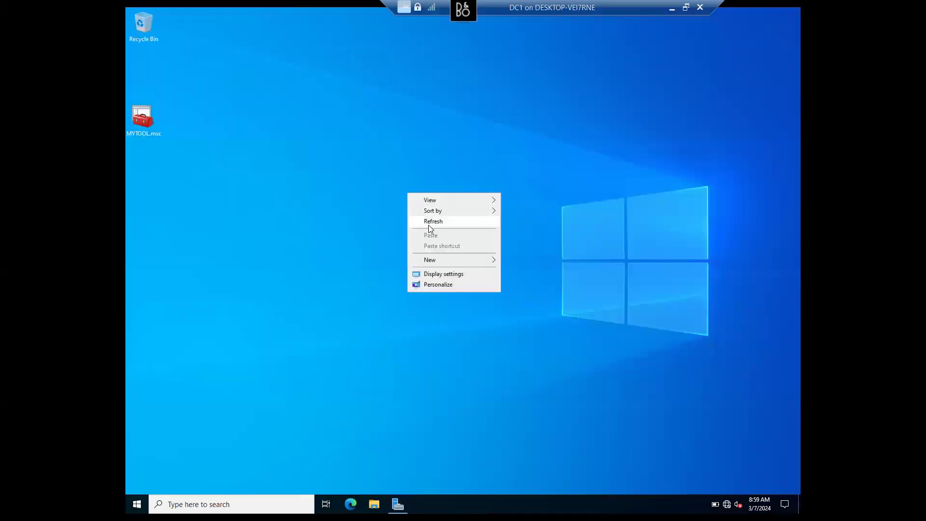
click(429, 225)
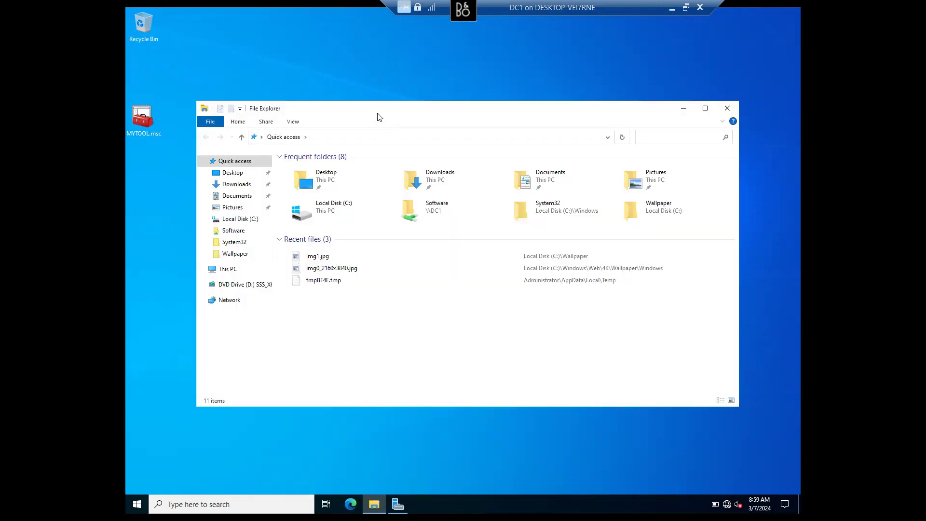
Step: Maximize File Explorer and go to the wwwroot folder inside C:\inetpub
double_click(376, 113)
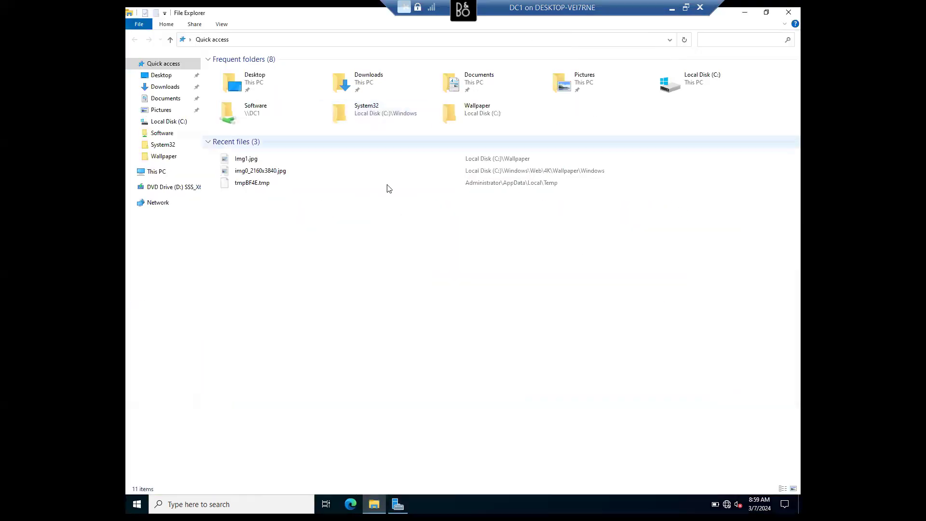
click(158, 172)
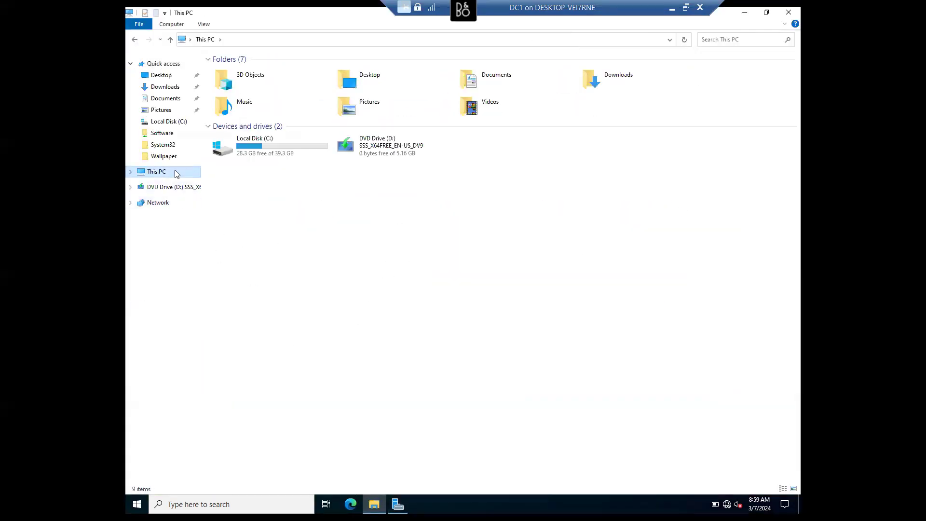
click(255, 145)
double_click(255, 146)
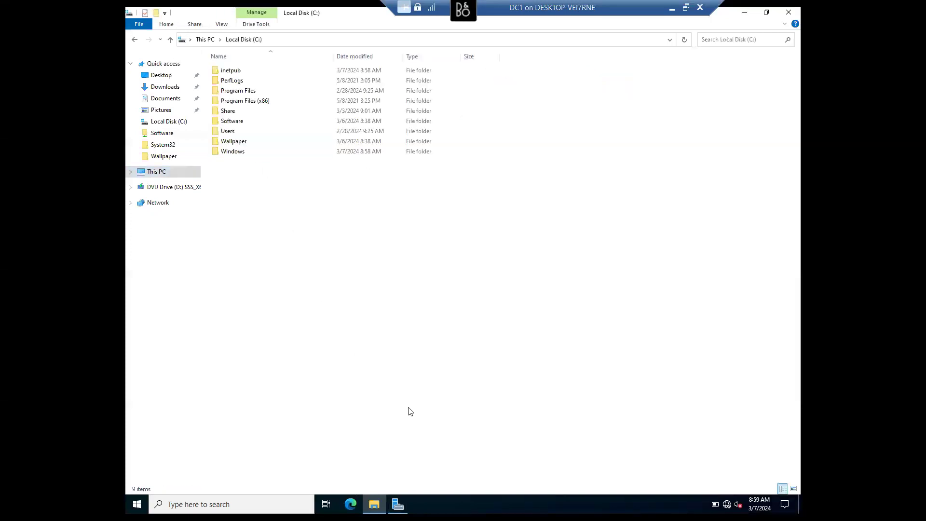
click(227, 72)
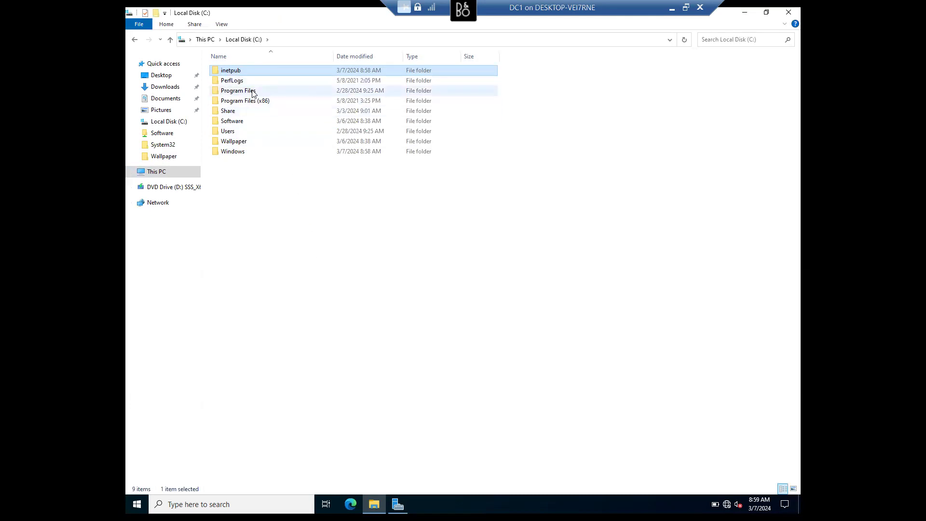
double_click(242, 74)
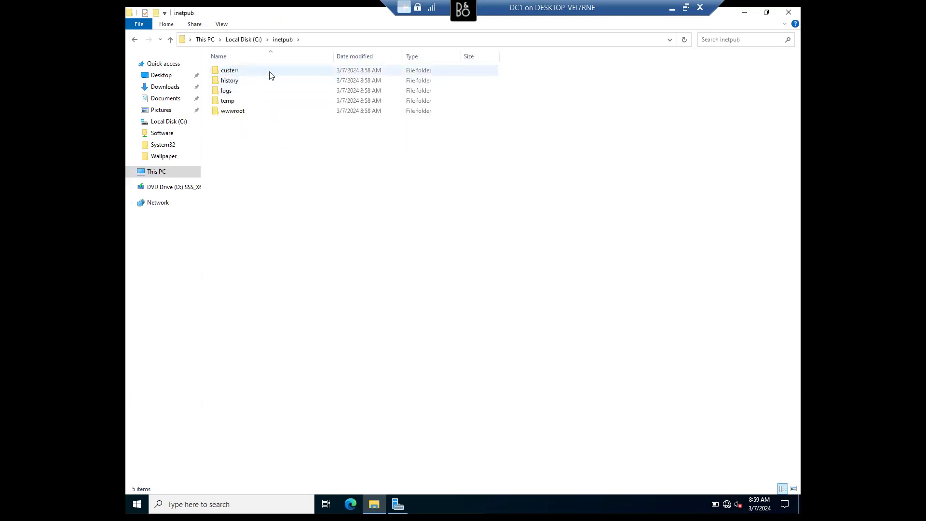
double_click(243, 112)
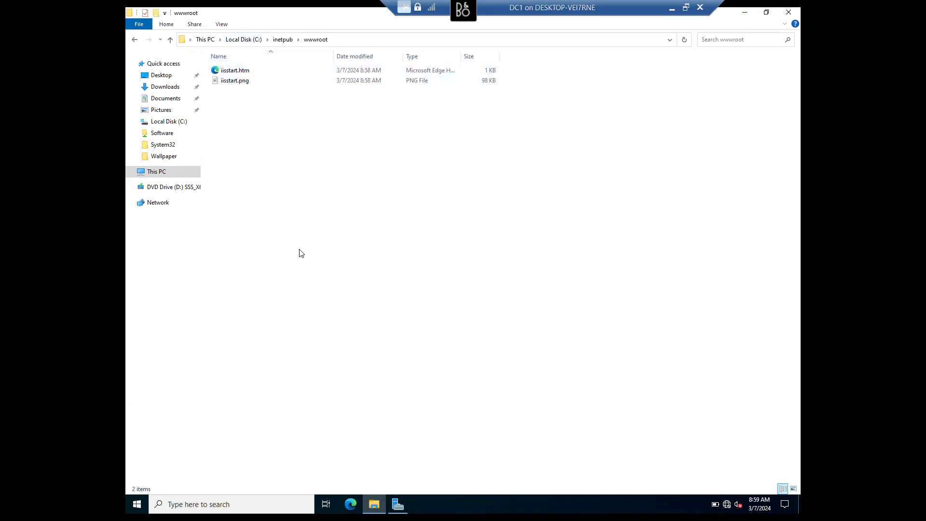
Step: Open localhost in Microsoft Edge on DC1 to check the default IIS page
click(350, 503)
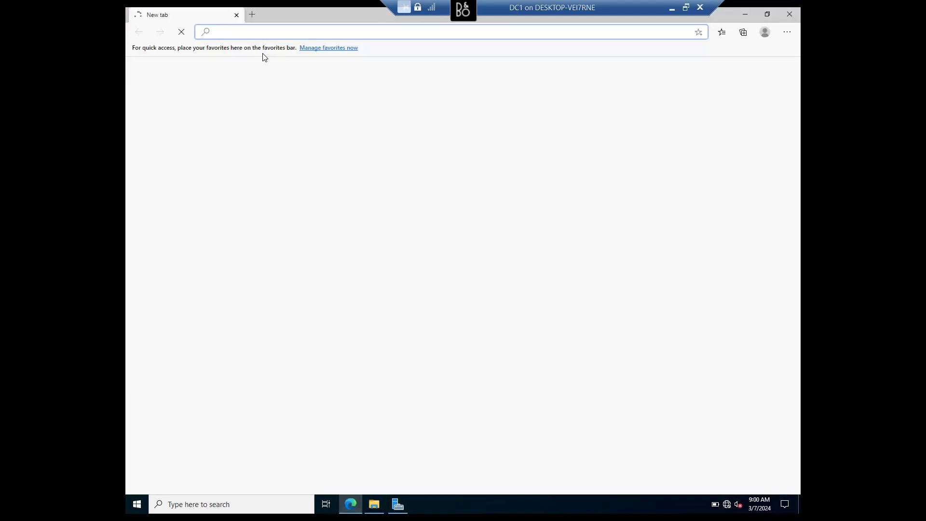
text(loca)
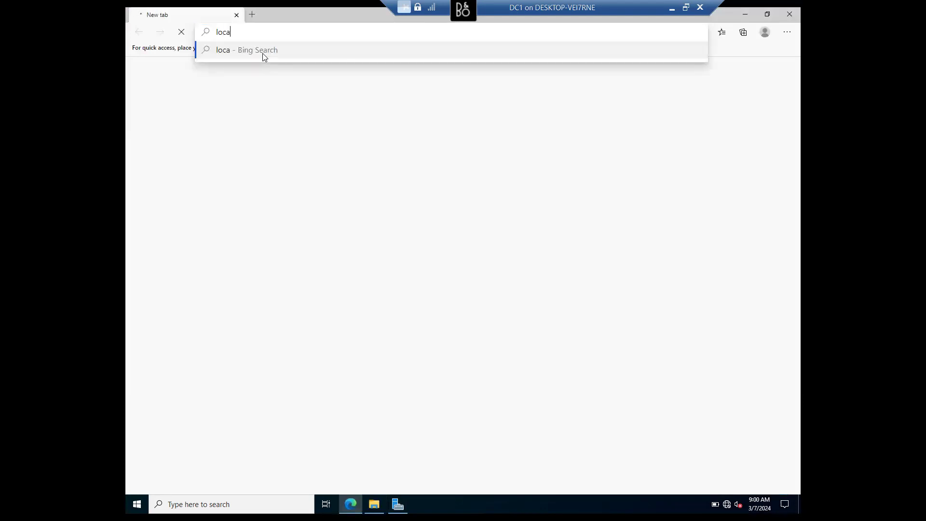
text(lhost)
click(263, 54)
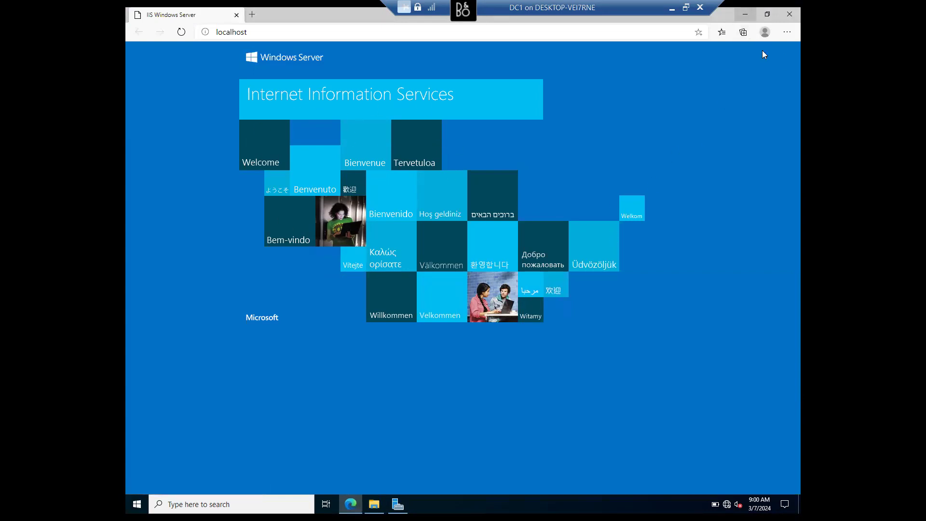
Step: Take the DC1 connection out of full screen and minimize Hyper-V Manager to reach the host's healet-html folder
click(685, 8)
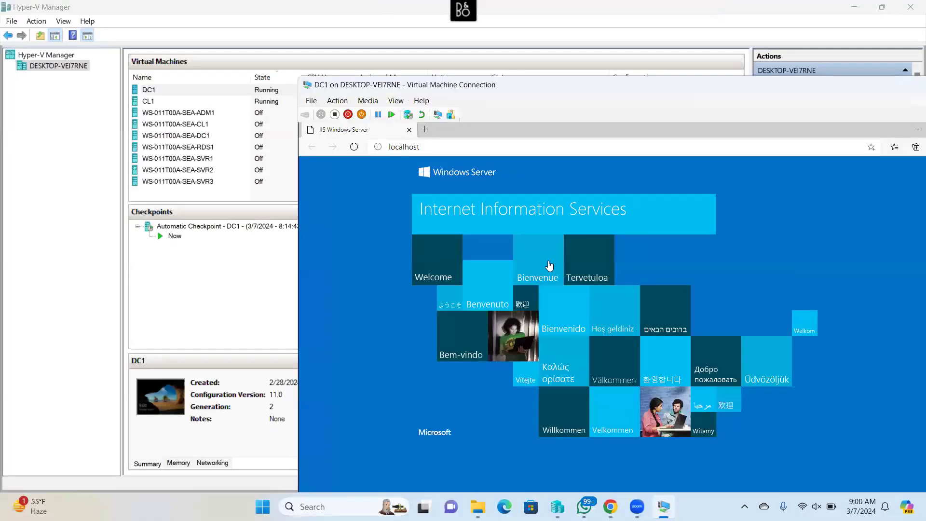
click(436, 116)
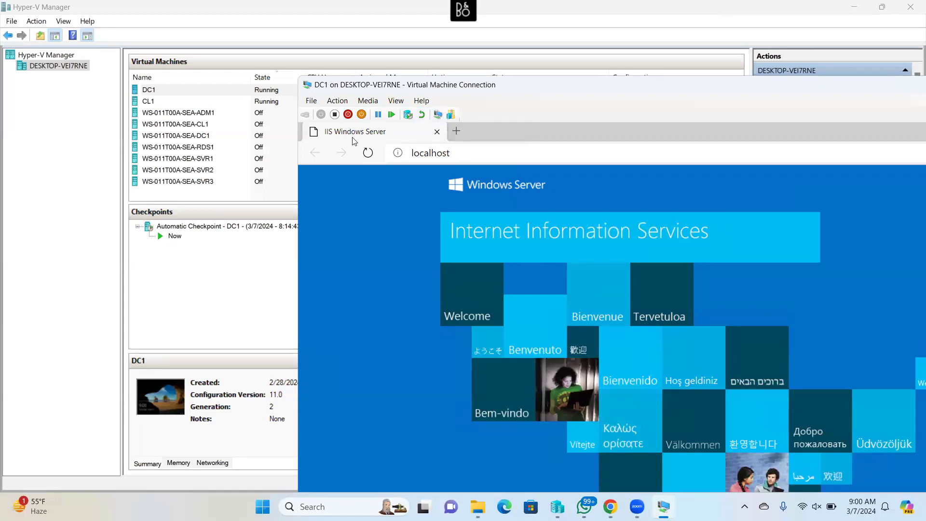
click(854, 9)
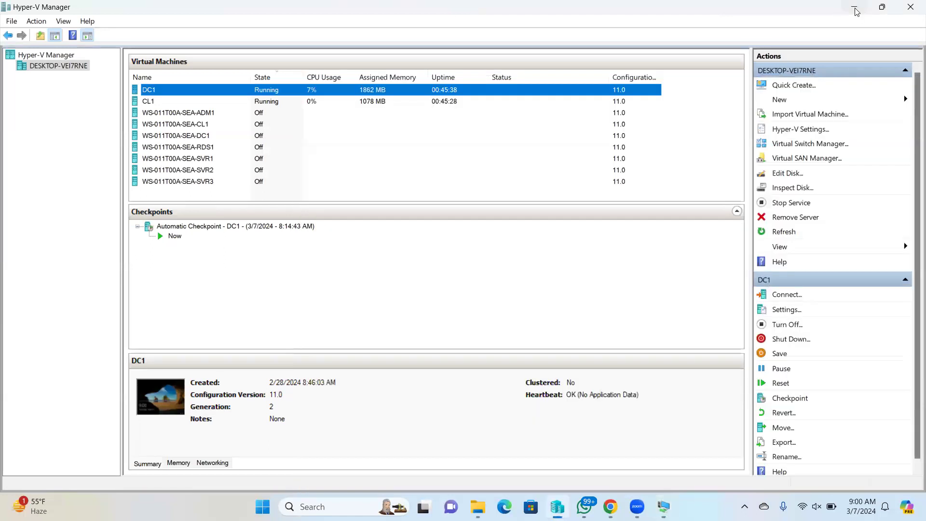
click(854, 9)
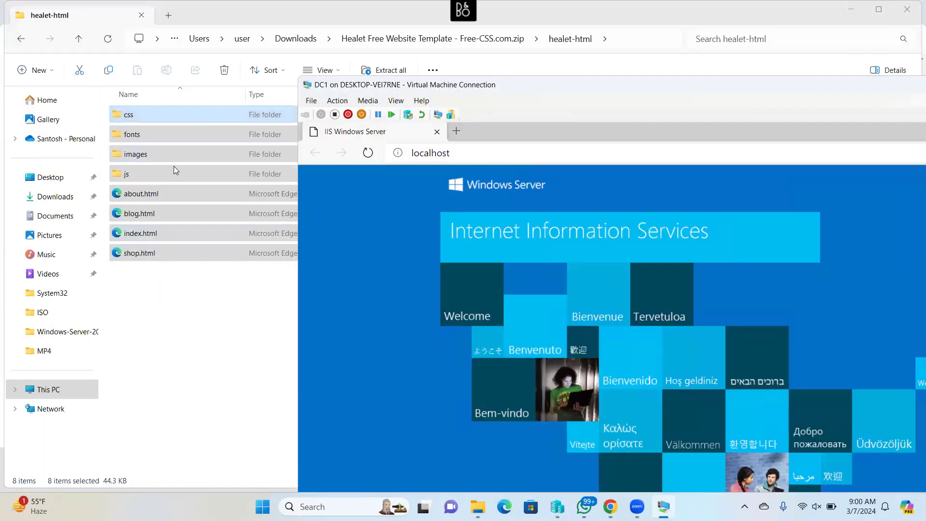
Step: Copy all the files and folders in healet-html and minimize the host's File Explorer
click(185, 308)
drag(159, 308, 123, 115)
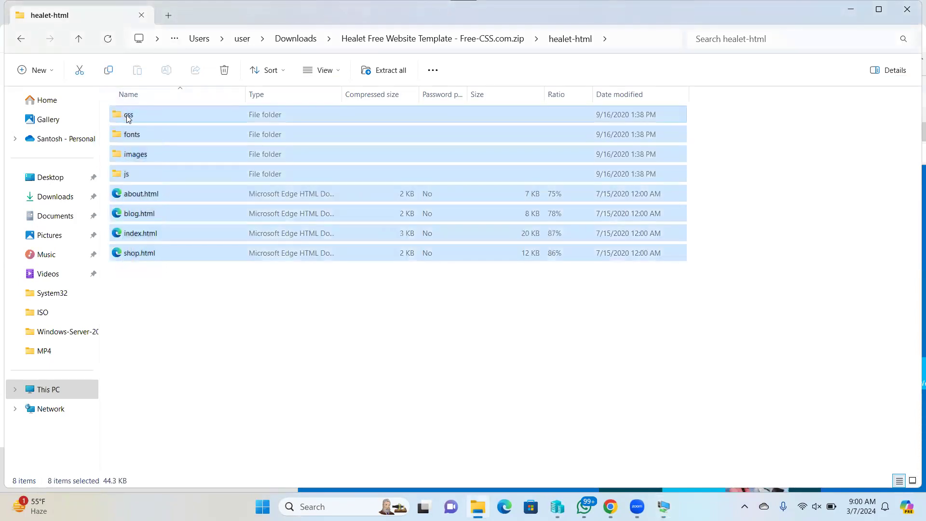
right_click(127, 115)
click(163, 169)
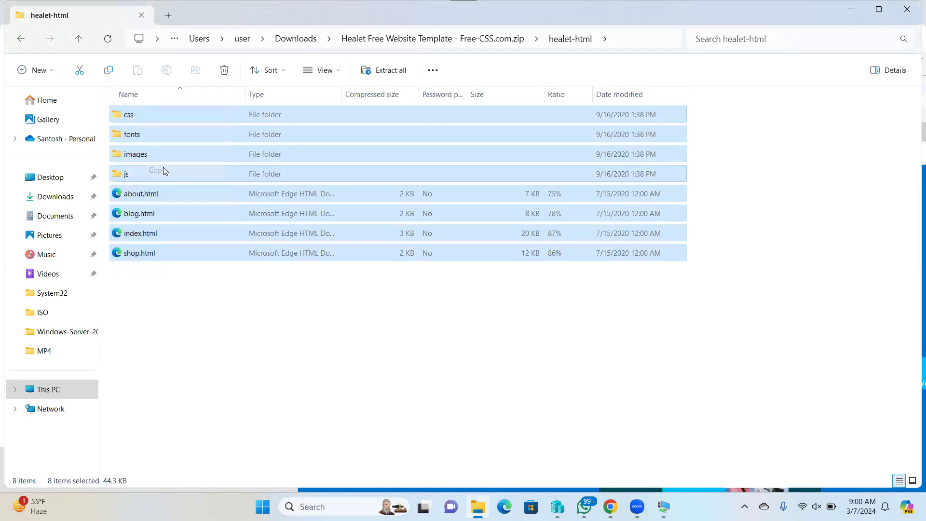
click(851, 9)
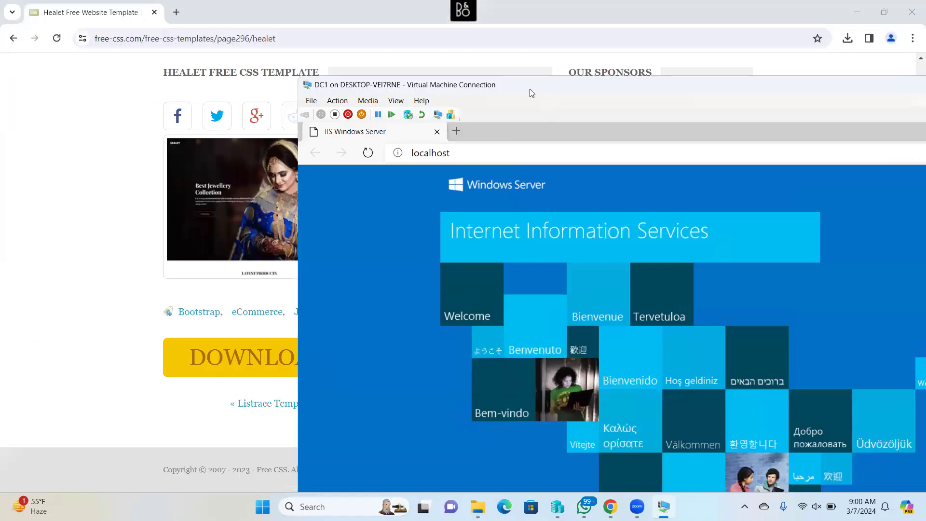
Step: Return DC1 to full screen, minimize its browser and paste the copied template files into C:\inetpub\wwwroot
double_click(524, 89)
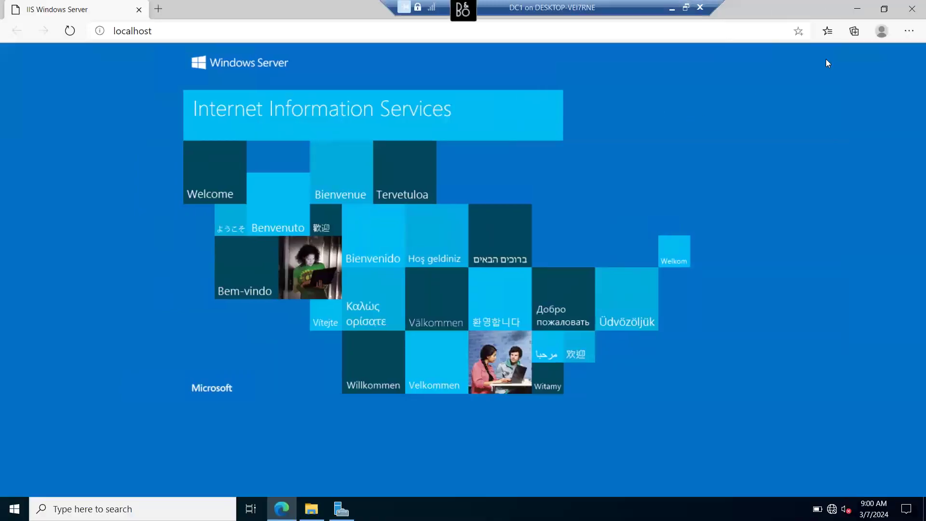
click(856, 9)
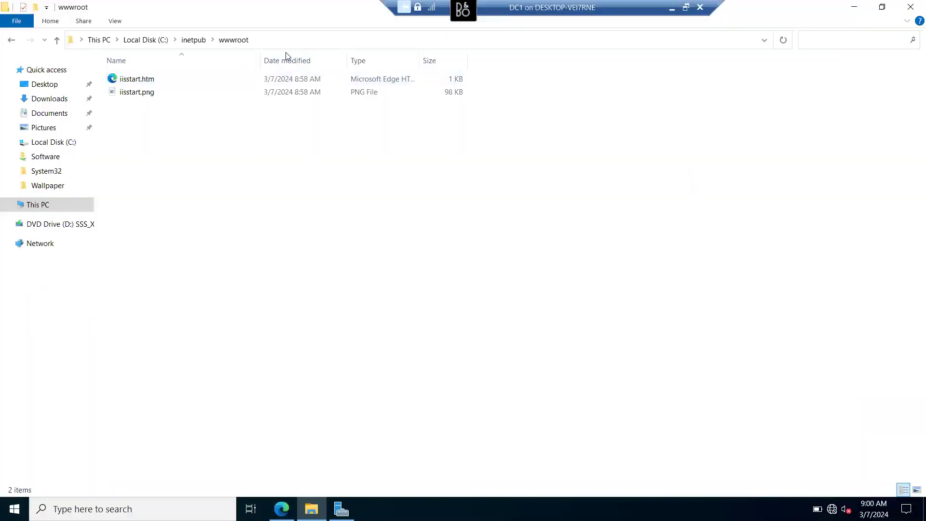
key(alt+d)
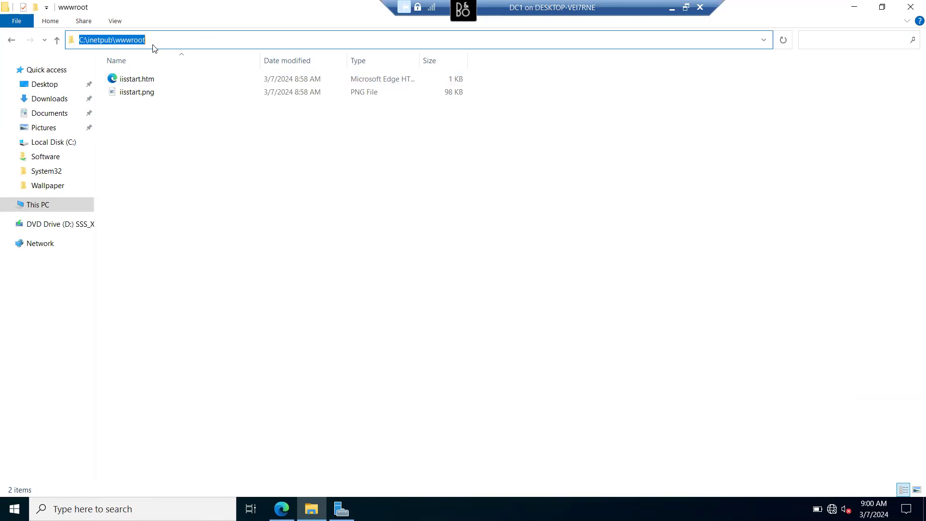
click(161, 154)
right_click(160, 153)
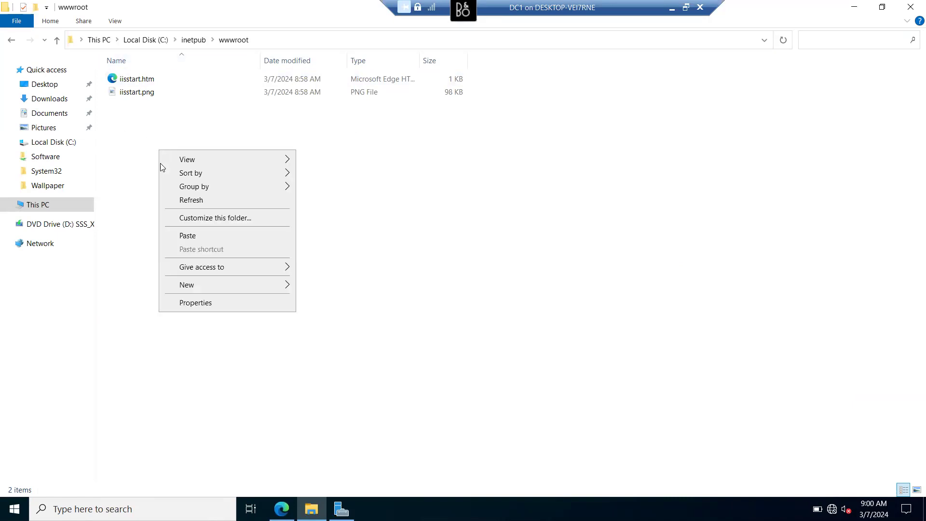
click(190, 234)
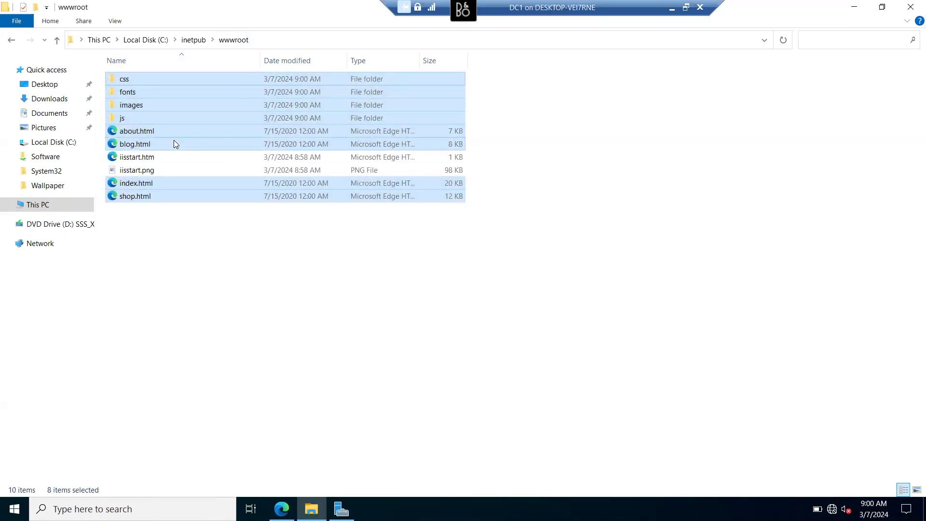
click(194, 284)
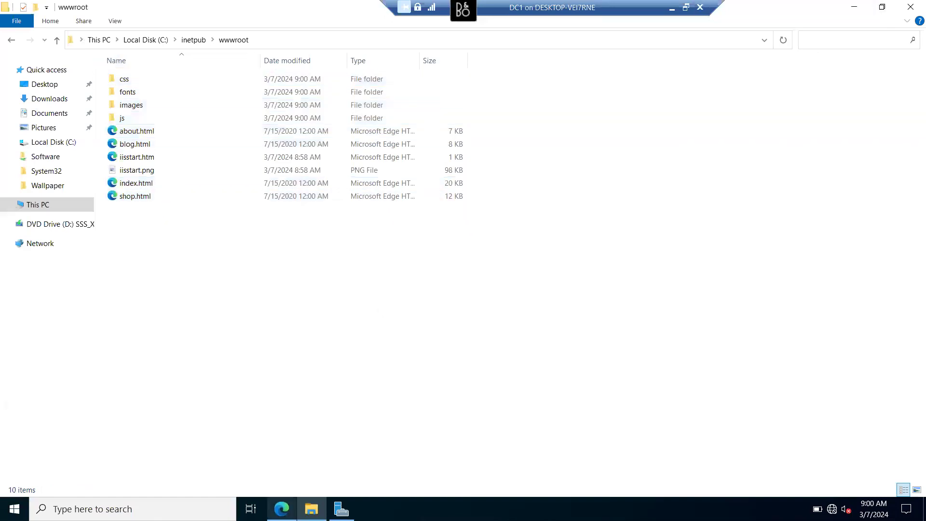
Step: Reload localhost in the DC1 browser and look over the Healet home page
click(283, 504)
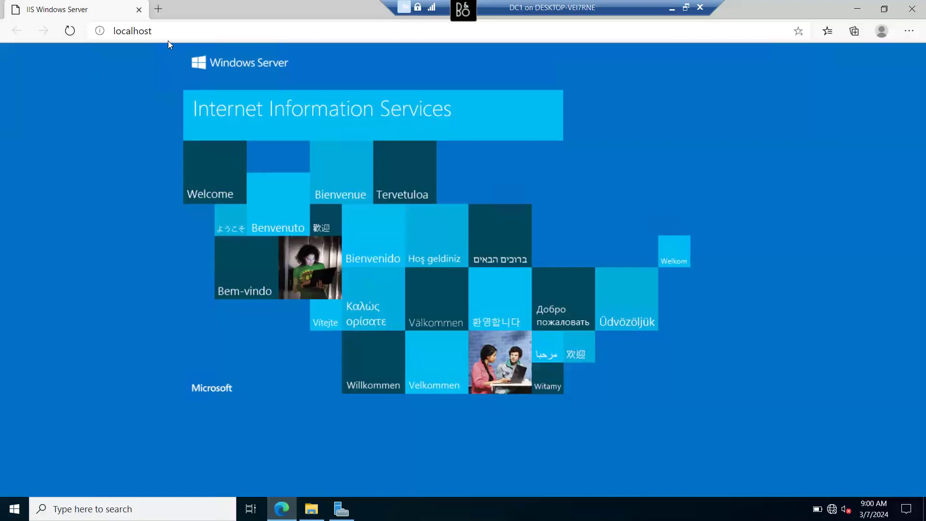
click(212, 60)
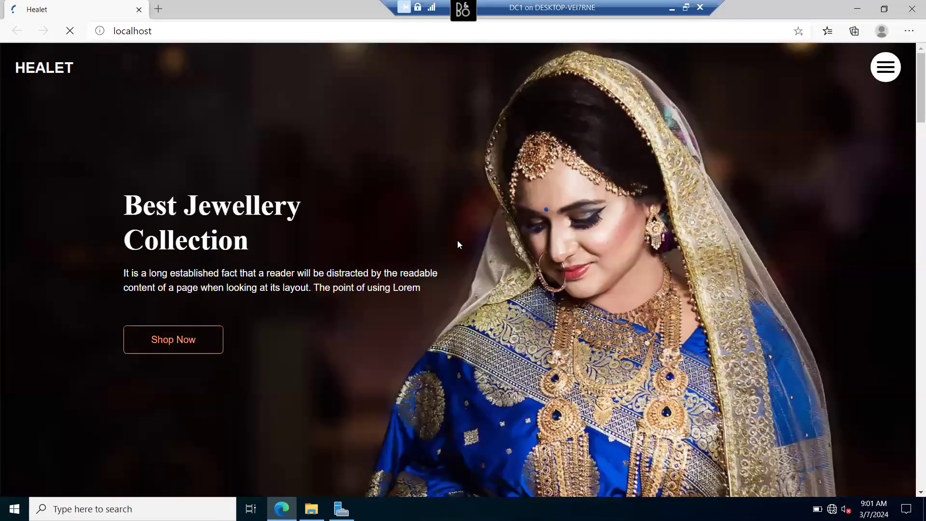
scroll(458, 244, down, 12)
scroll(458, 244, down, 4)
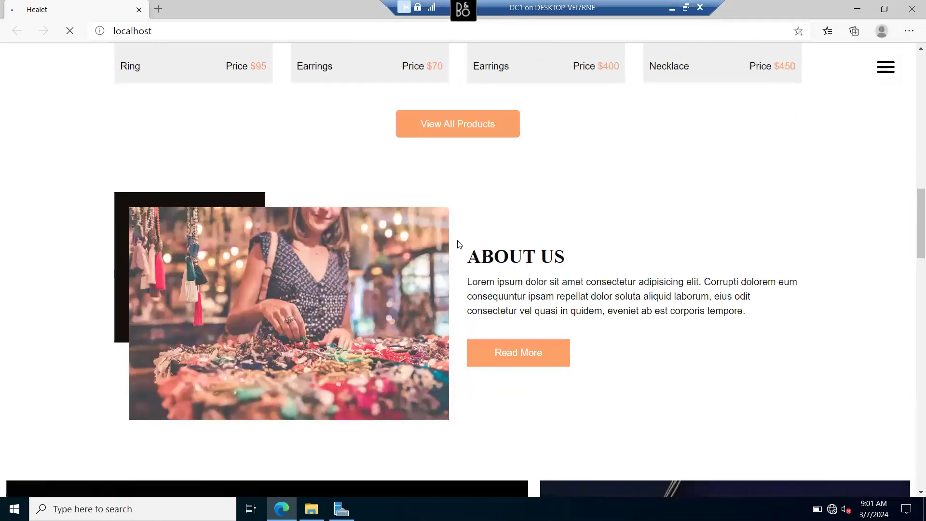
scroll(458, 243, up, 4)
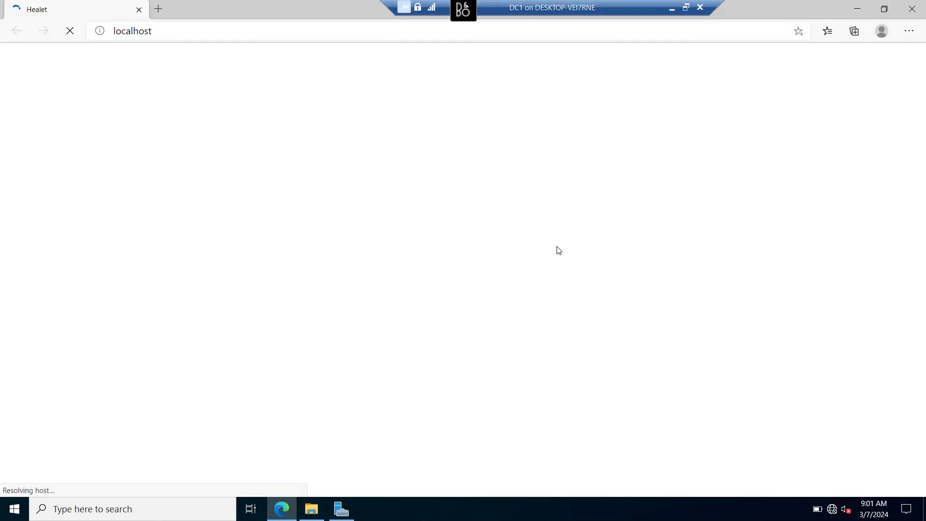
Step: Try the View All Products link under the Latest Products section of the hosted site
scroll(559, 250, down, 10)
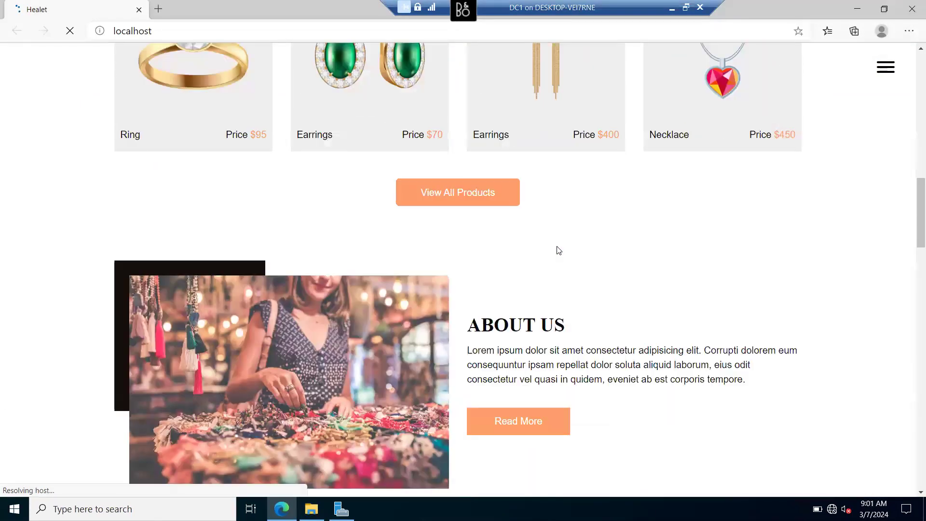
click(456, 194)
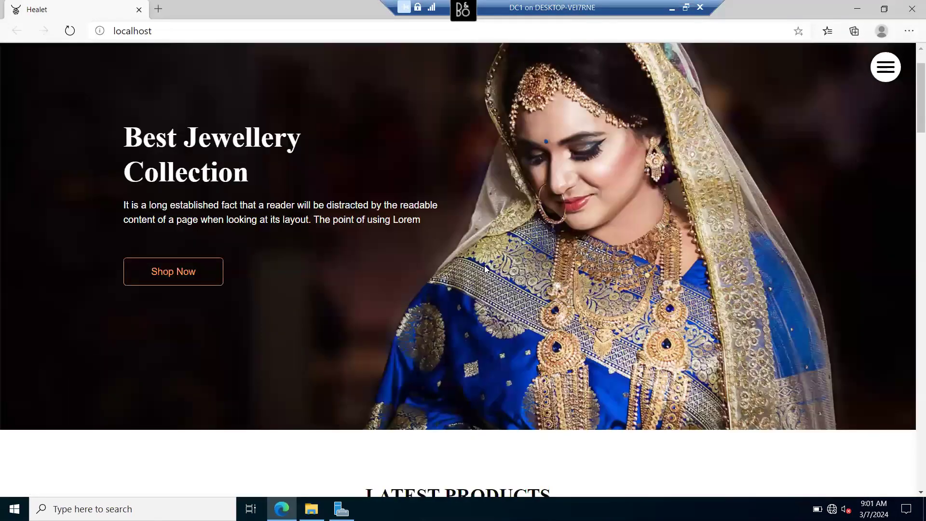
scroll(484, 268, down, 10)
click(474, 288)
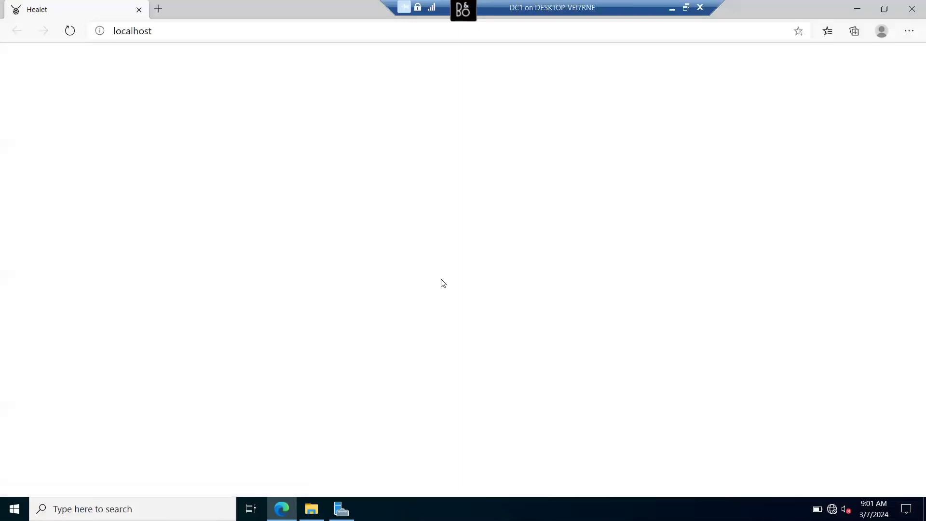
Step: Examine the hosted Healet page's products, blog, testimonial and footer sections, and return to its beginning
scroll(441, 281, down, 10)
scroll(441, 280, down, 15)
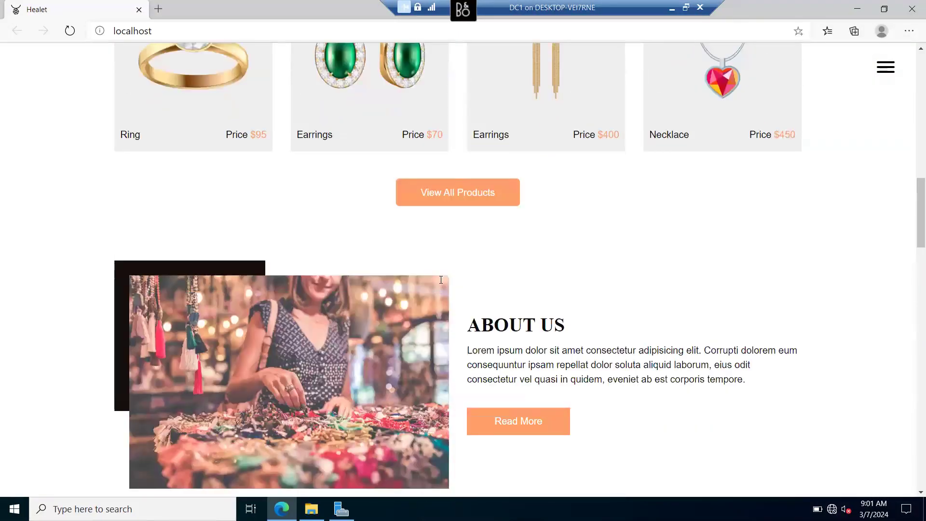
scroll(440, 279, down, 12)
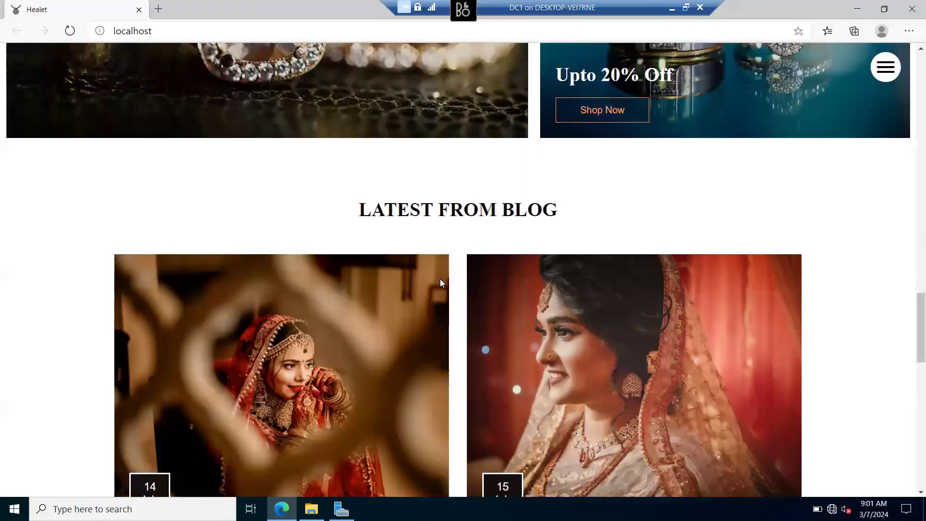
scroll(440, 282, down, 3)
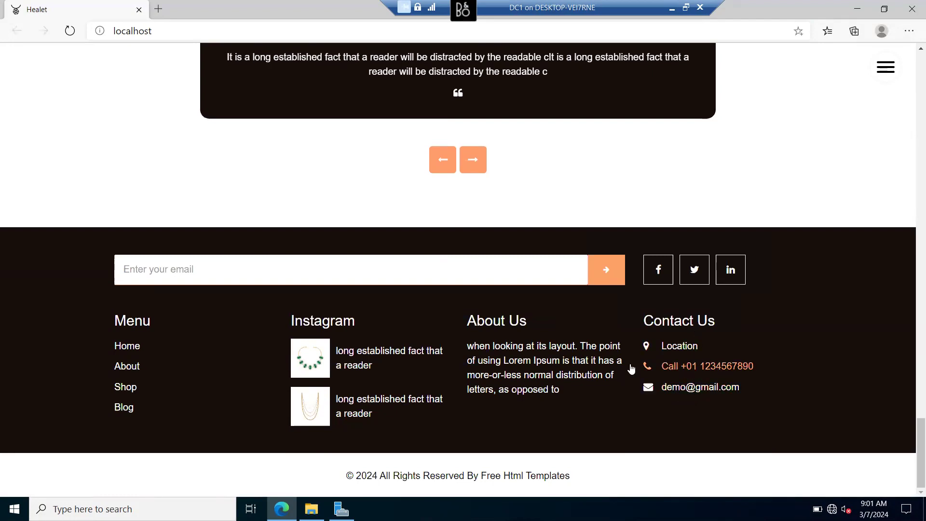
scroll(476, 418, up, 5)
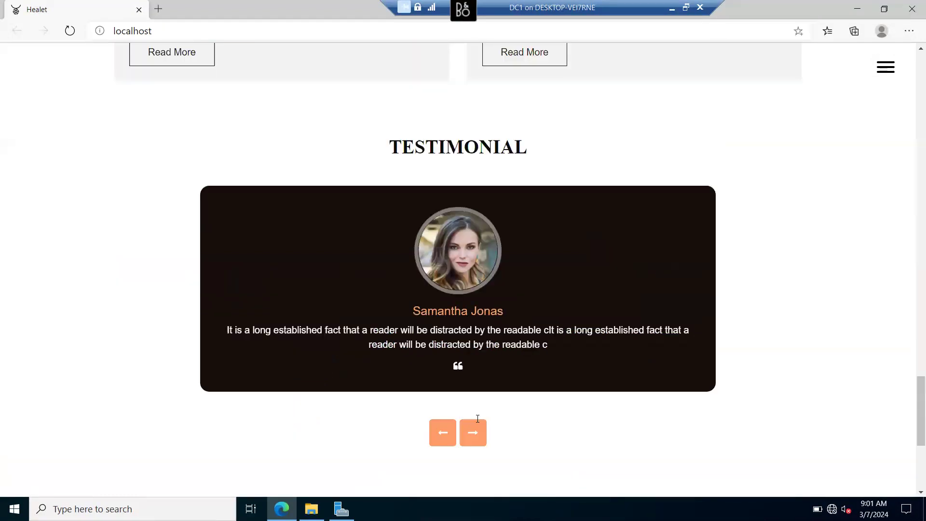
scroll(477, 418, up, 6)
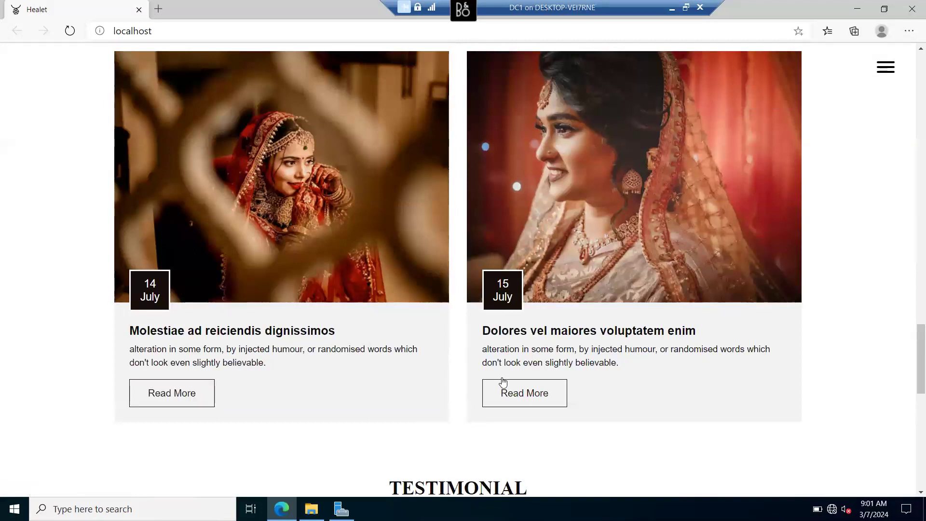
scroll(439, 292, up, 20)
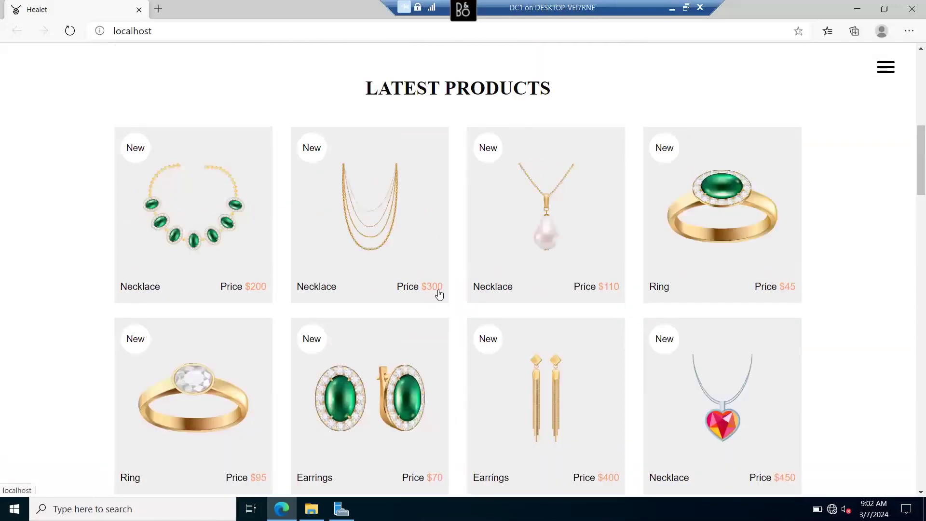
scroll(438, 292, up, 8)
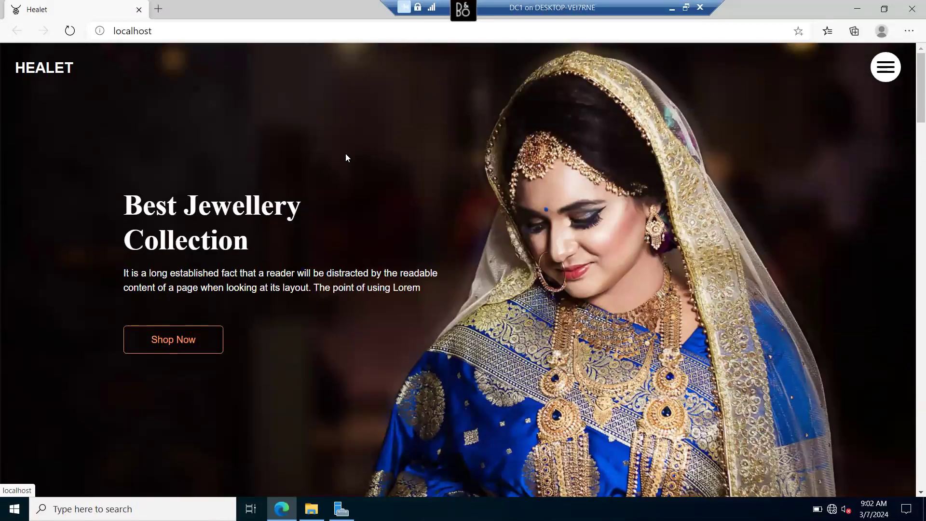
Step: Try the site's Shop Now link and go to the Home page through the site's navigation
click(190, 346)
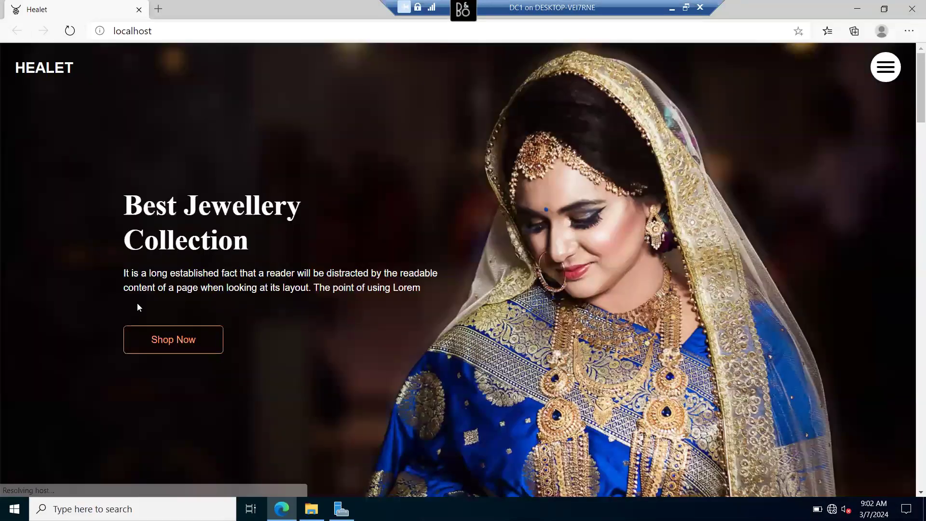
scroll(365, 296, down, 4)
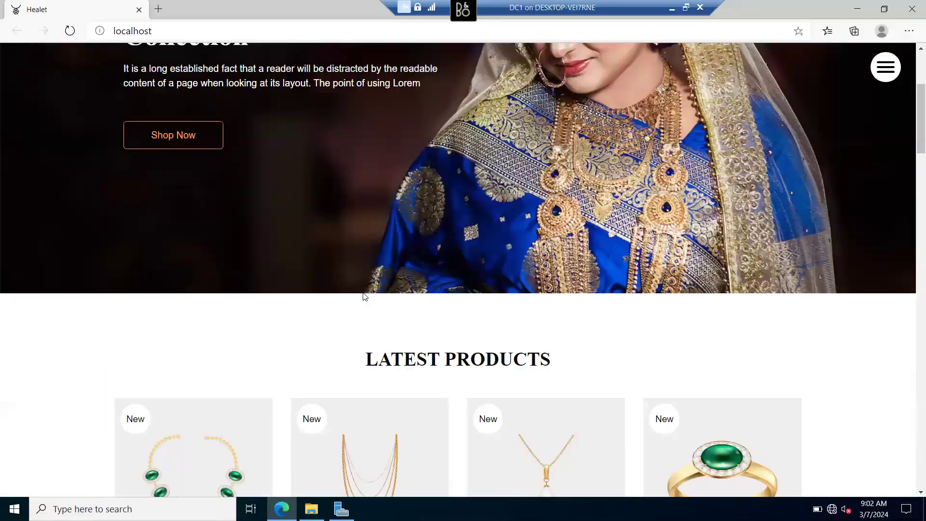
scroll(364, 295, up, 1)
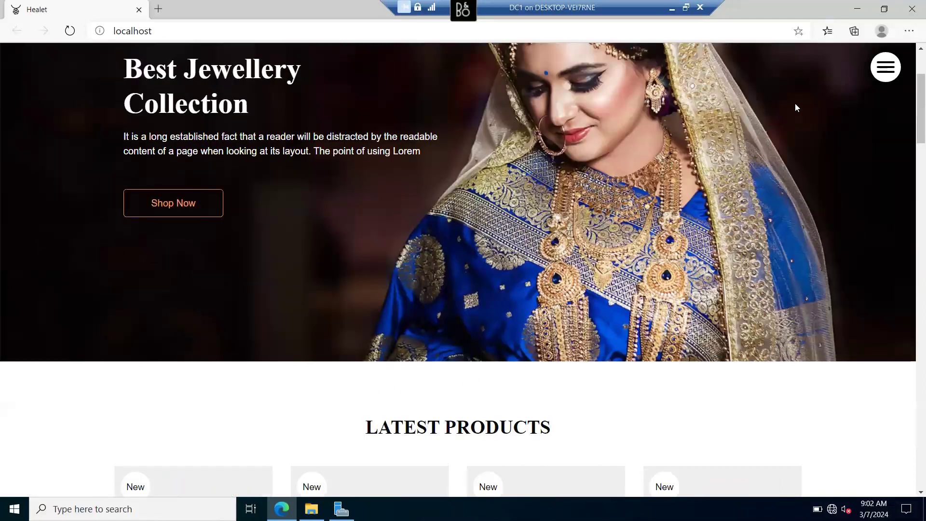
click(890, 67)
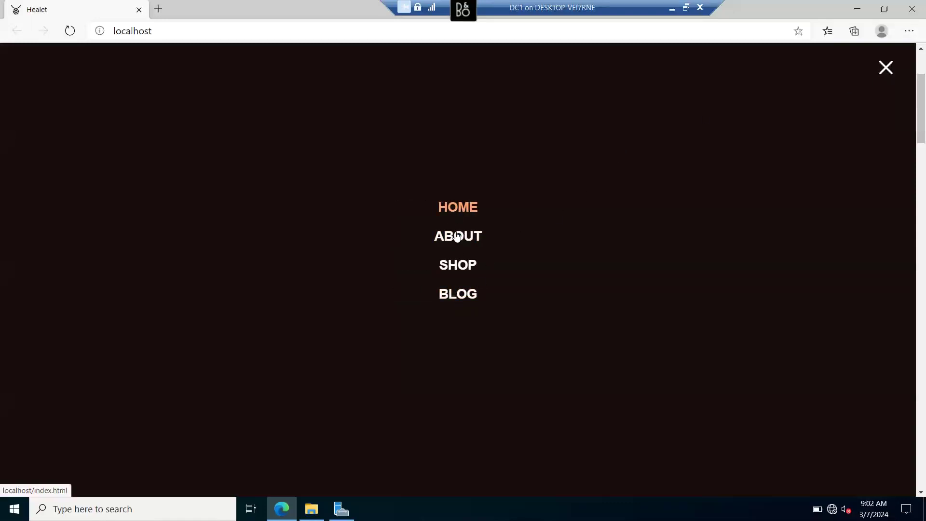
click(453, 208)
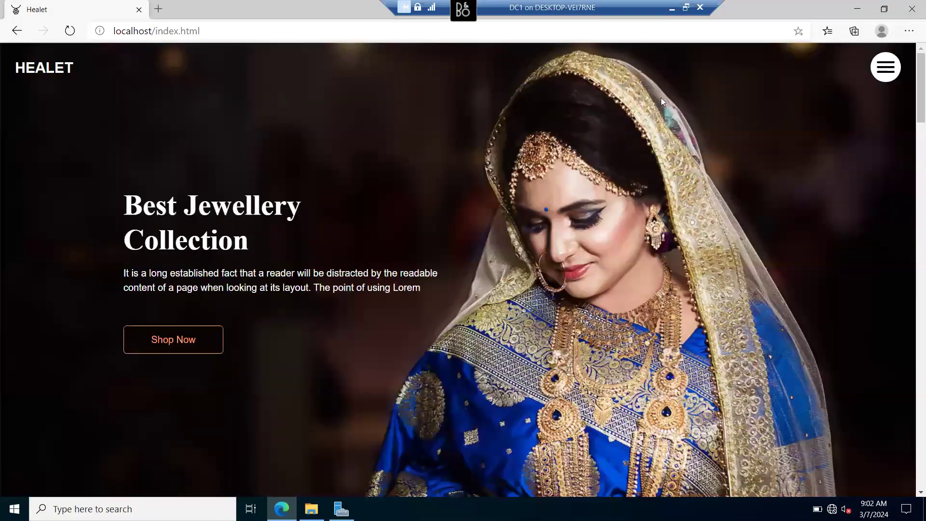
Step: Go to the About page through the site's navigation and look over its content down to the footer
click(893, 77)
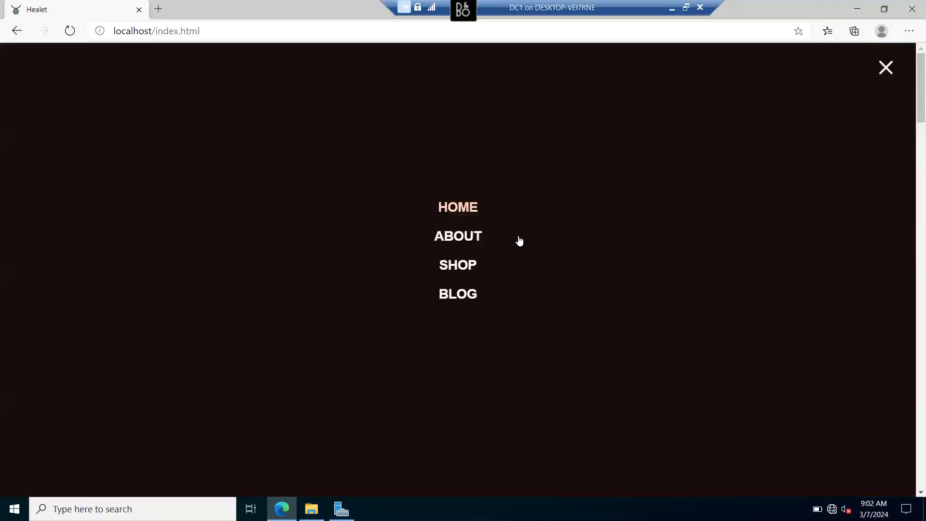
click(445, 241)
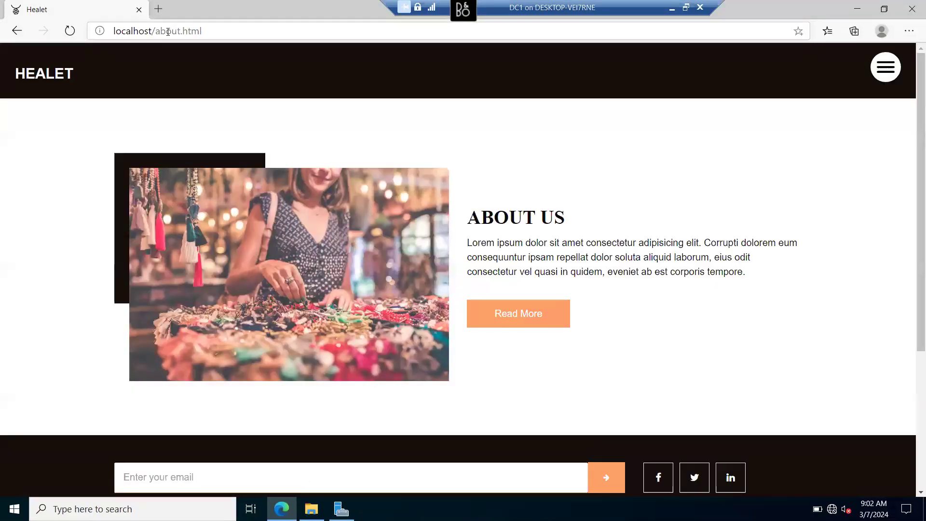
scroll(514, 308, down, 4)
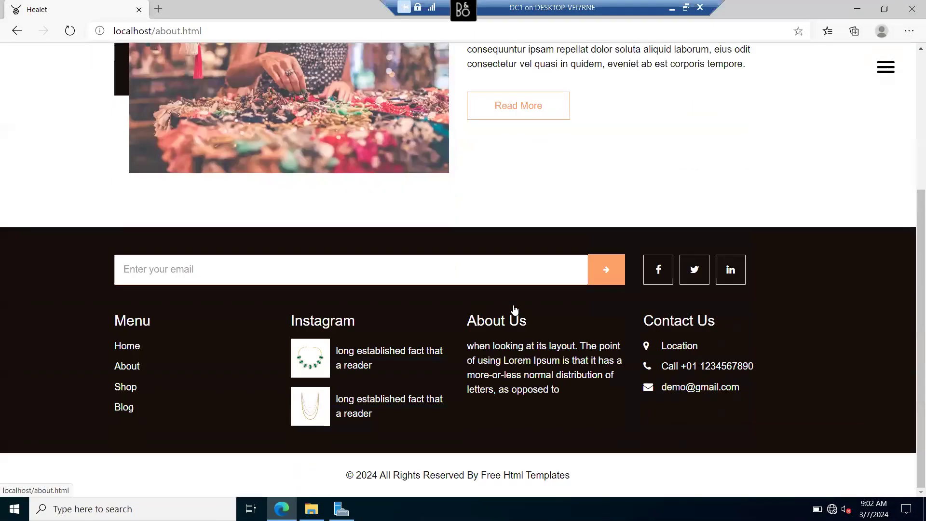
scroll(514, 309, up, 4)
Step: Go to the Shop page through the site's navigation and look over its Latest Products listing and footer
click(885, 68)
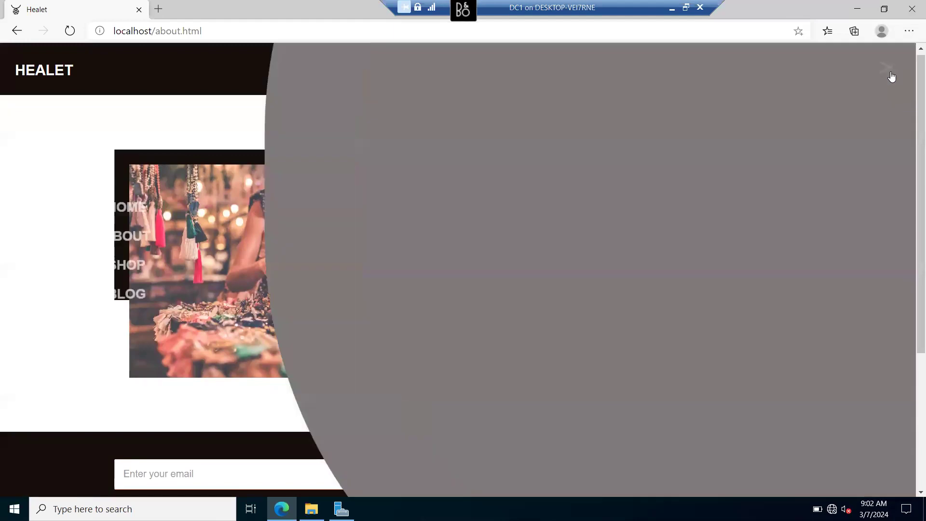
click(457, 269)
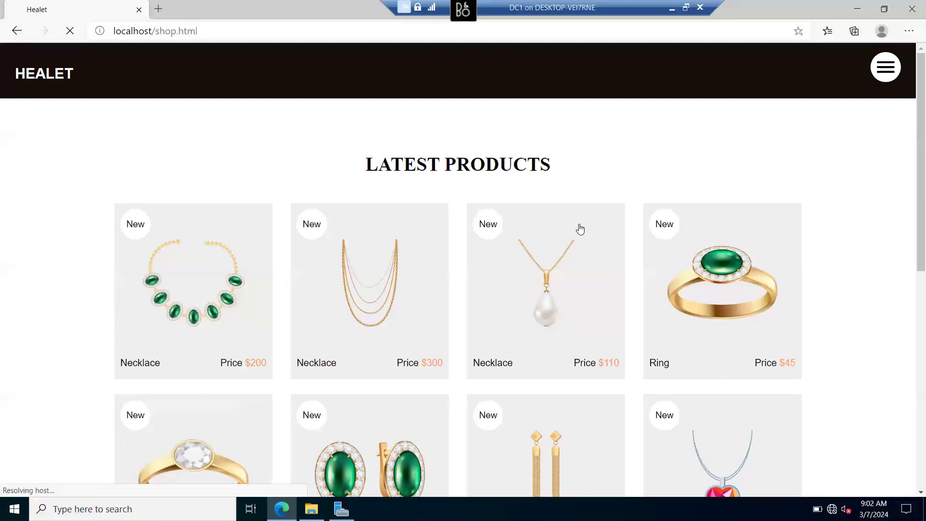
scroll(547, 233, down, 7)
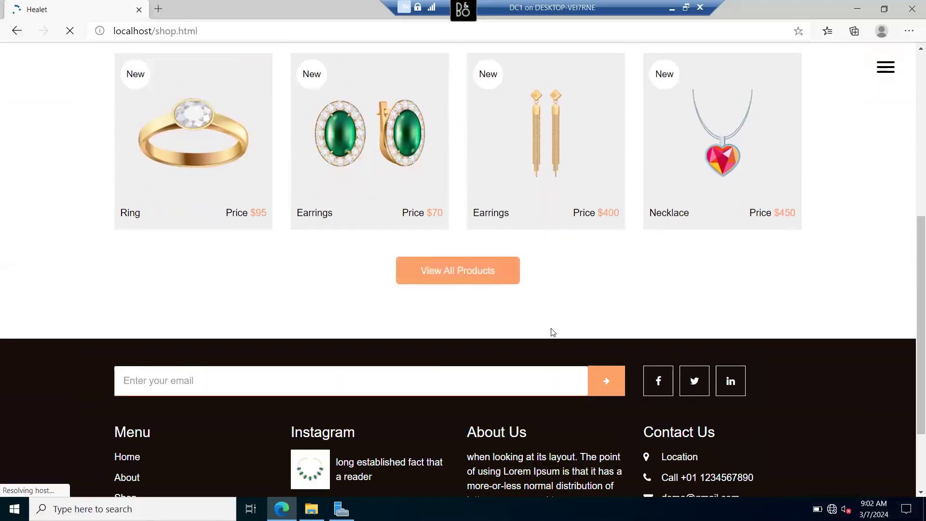
scroll(552, 332, down, 3)
scroll(542, 325, up, 4)
scroll(542, 325, down, 4)
scroll(541, 323, up, 9)
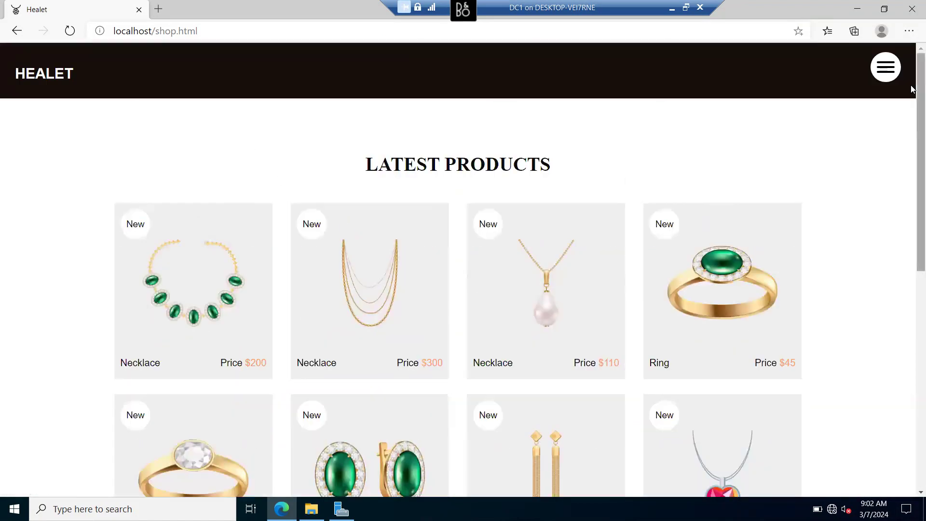
Step: Close the browser and the wwwroot folder window, and load localhost in a new Microsoft Edge window
click(912, 9)
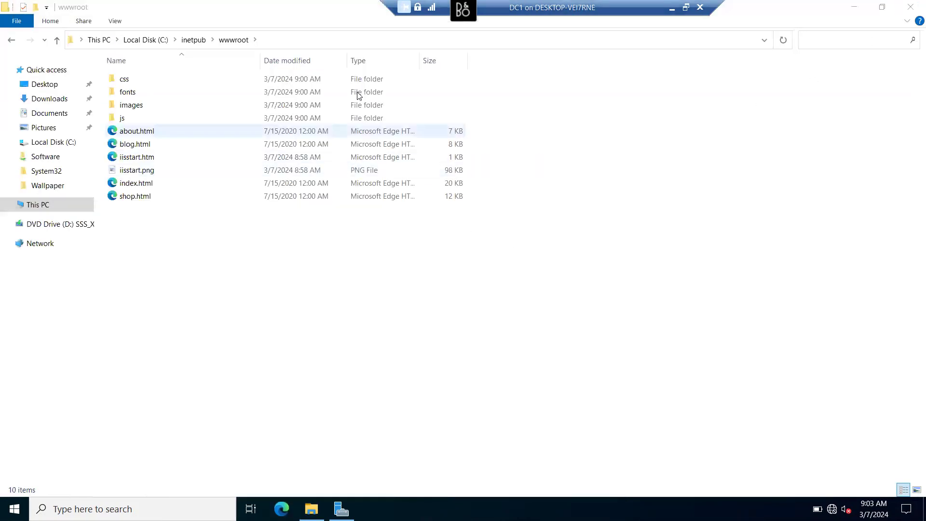
click(910, 7)
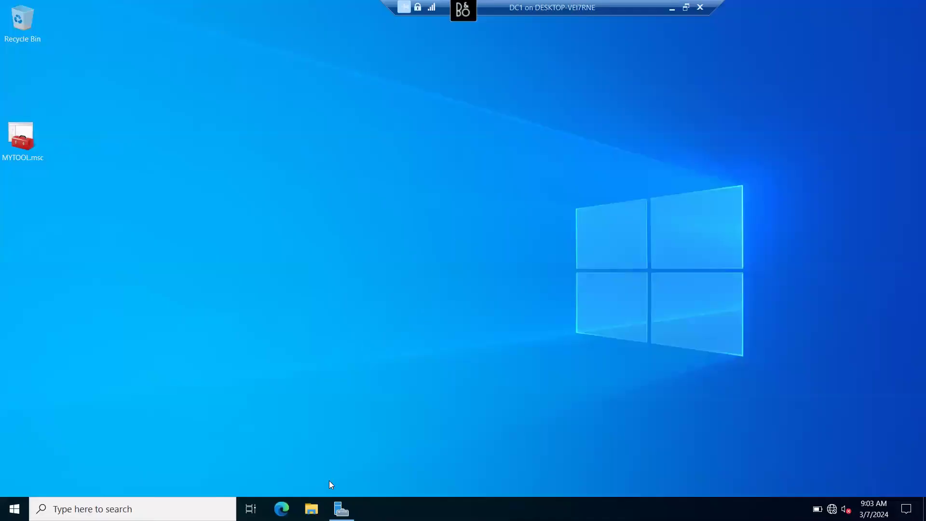
click(282, 508)
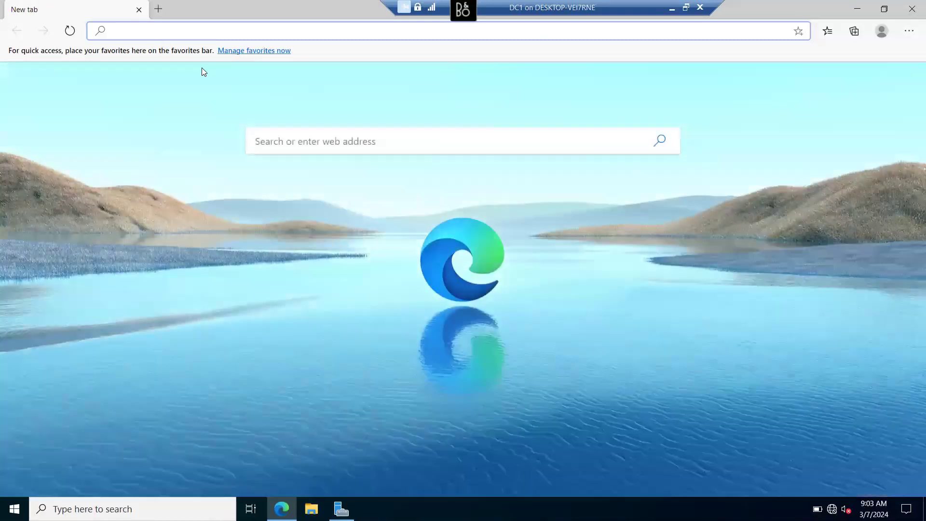
text(loca)
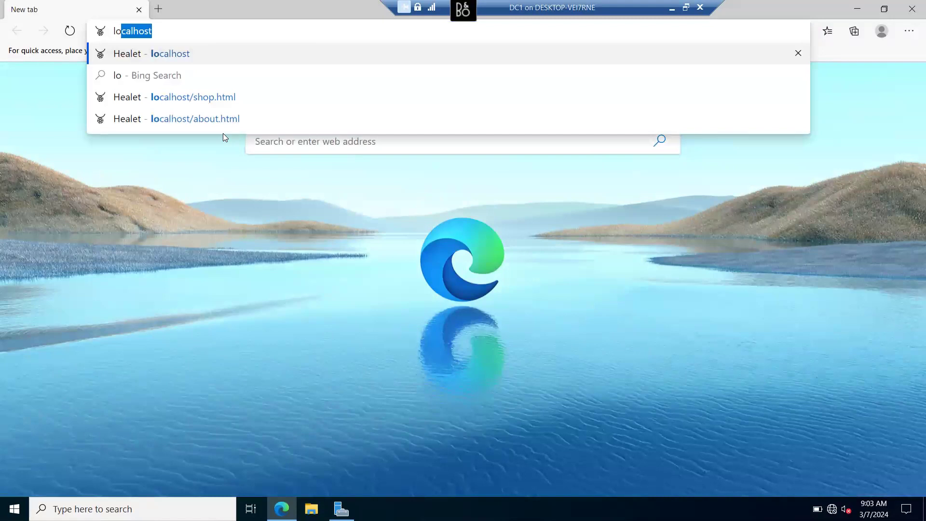
text(hl)
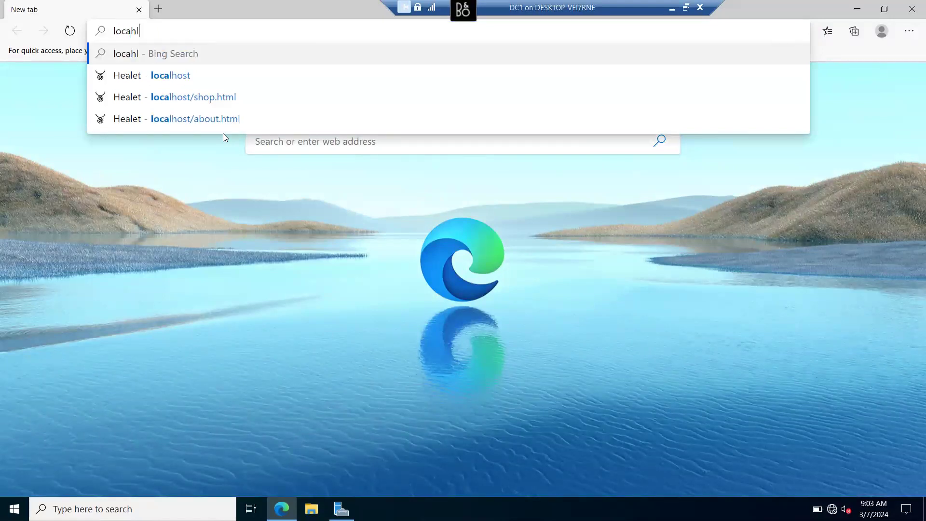
key(BackSpace)
key(BackSpace)
key(BackSpace)
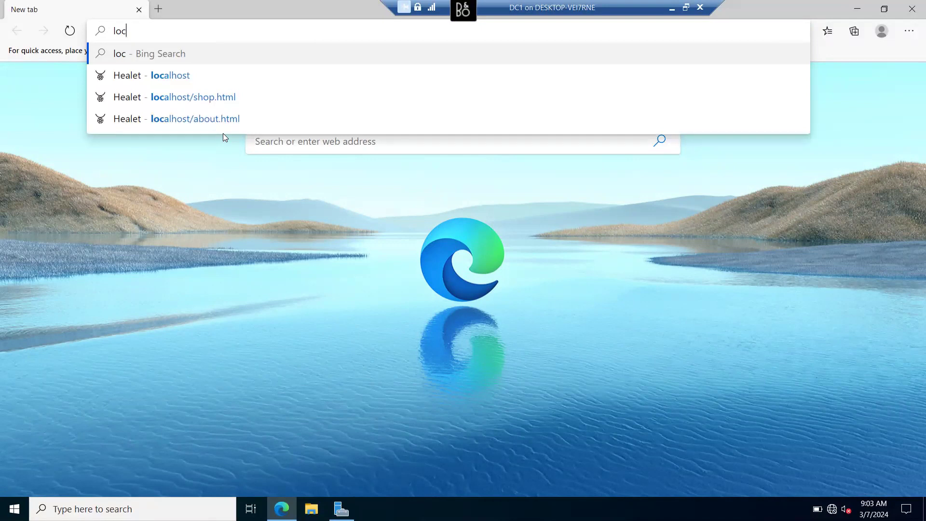
click(144, 75)
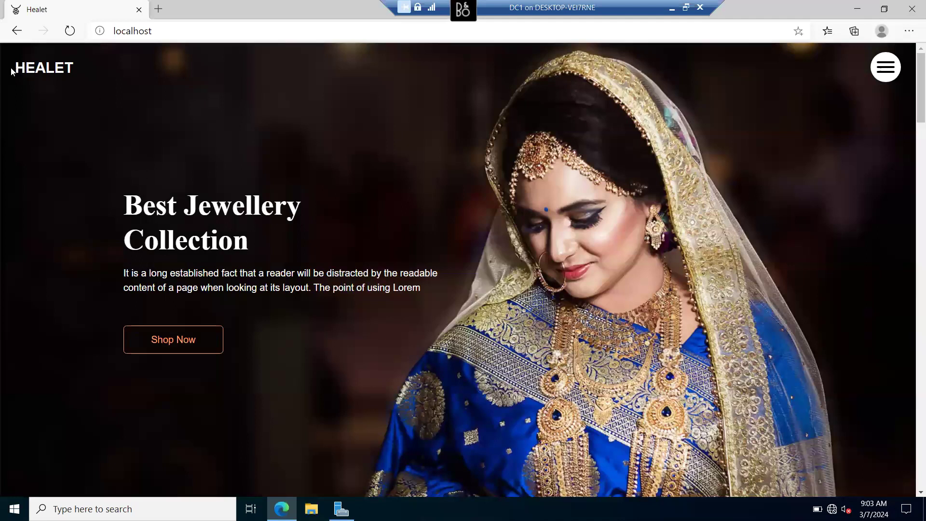
Step: Copy the site title HEALET from the home page's header and minimize the browser
drag(14, 71, 73, 72)
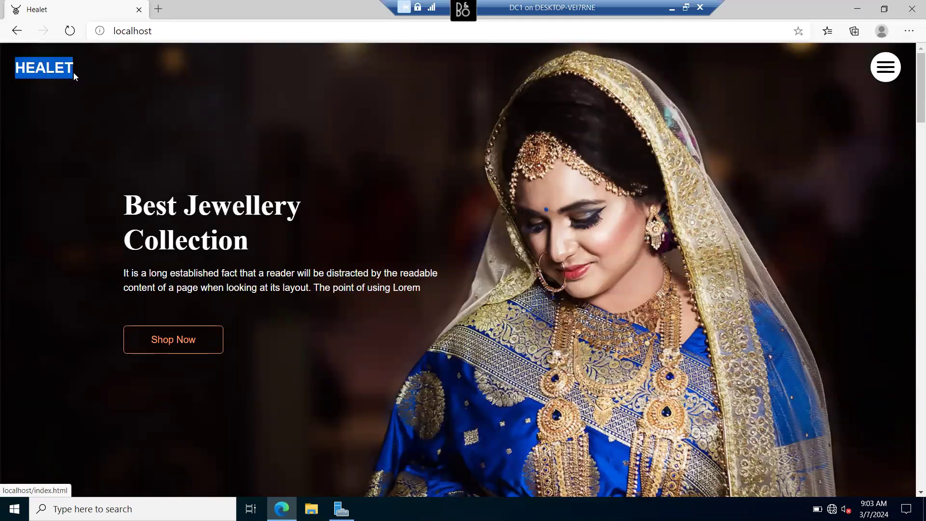
right_click(38, 75)
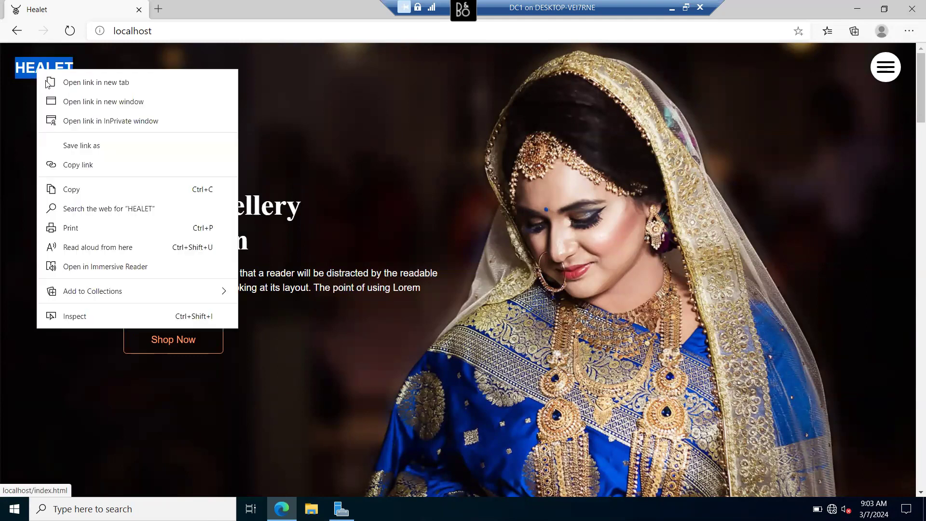
click(73, 189)
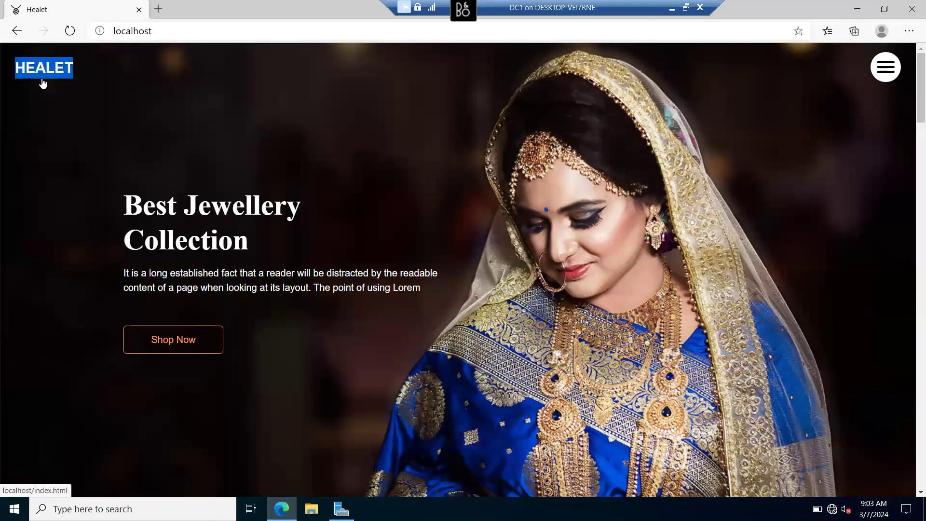
click(254, 166)
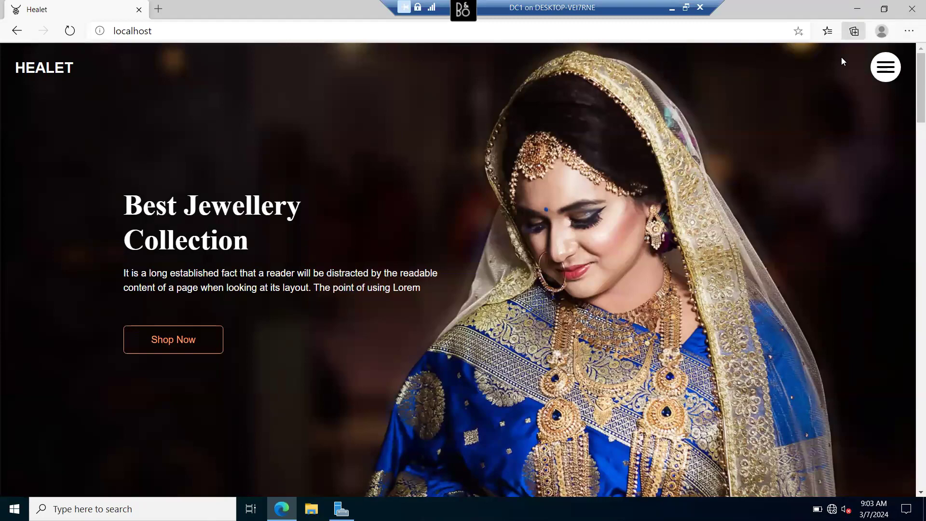
click(860, 9)
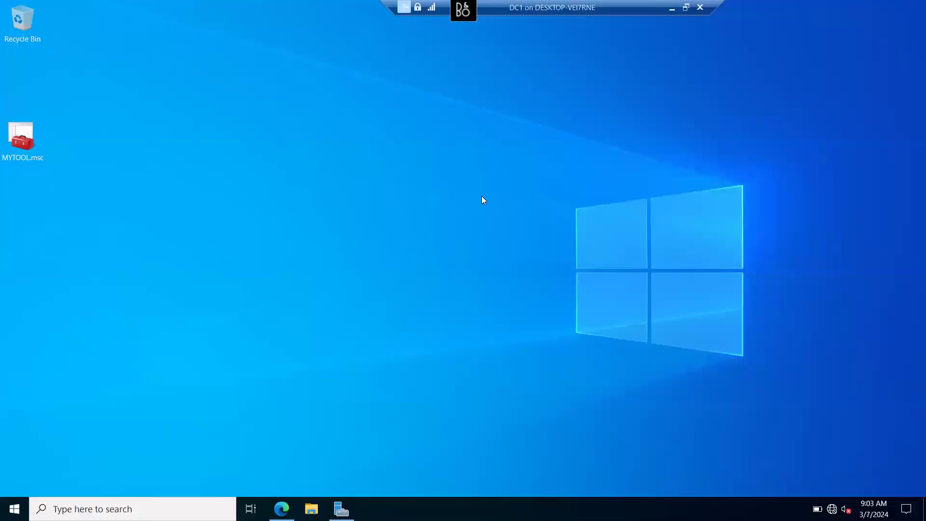
Step: Open DNS Manager from Server Manager and expand DC1's Forward Lookup Zones and the MYLAB.local zone
click(342, 509)
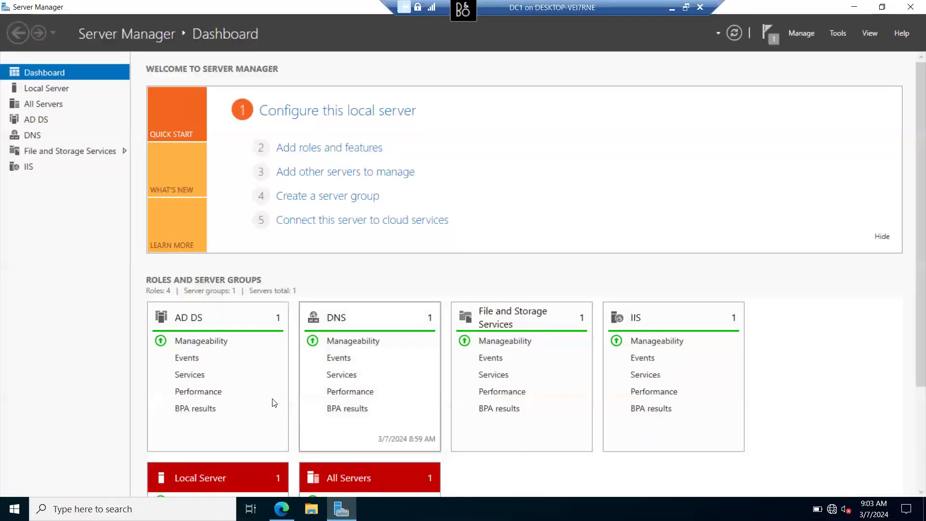
click(838, 32)
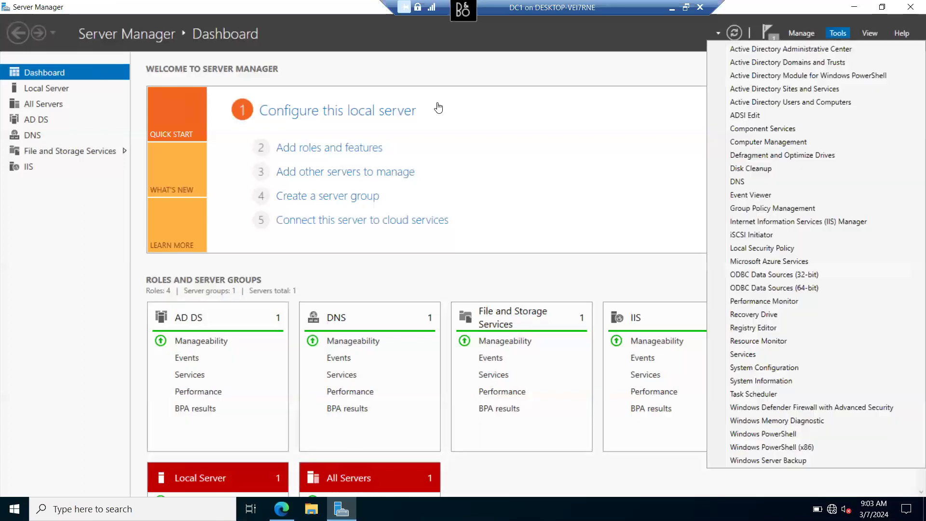
click(738, 182)
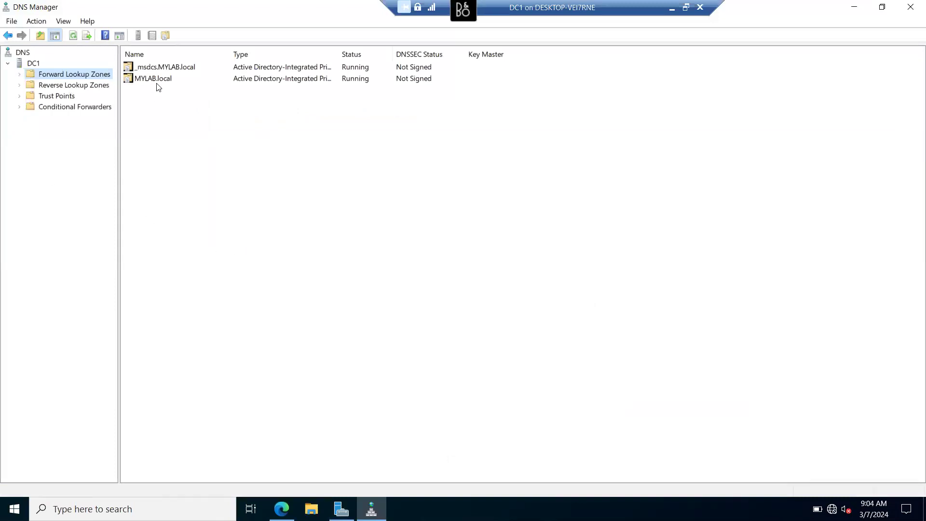
click(19, 74)
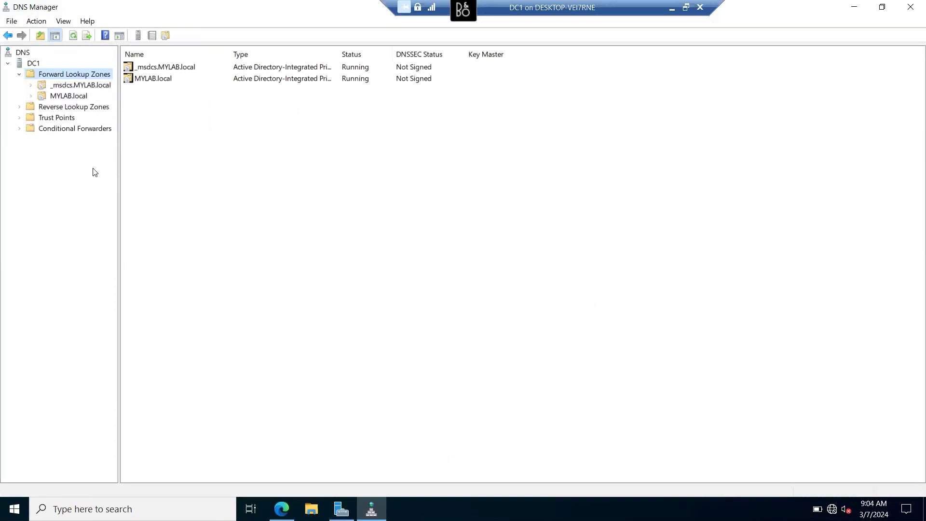
click(30, 96)
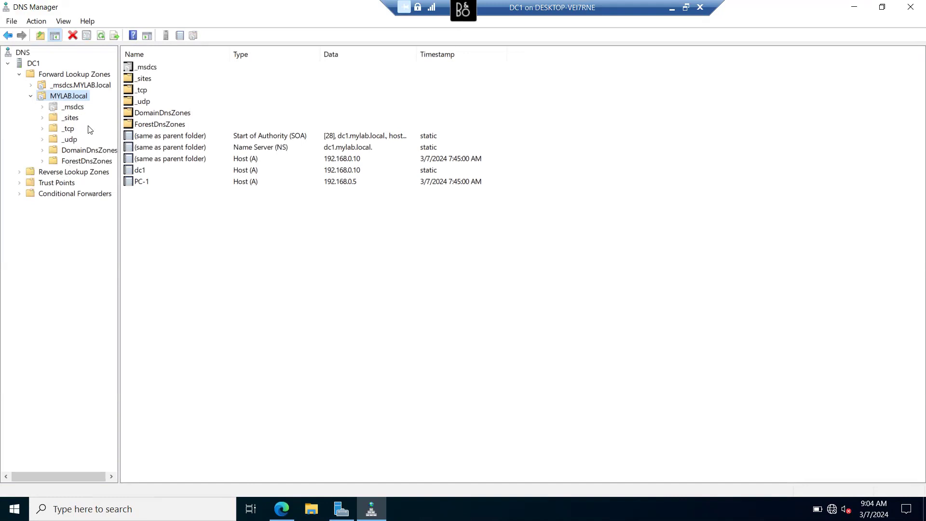
Step: Start a new zone on DC1 as an Active Directory-stored primary forward lookup zone, replicated to all DNS servers in the MYLAB.local domain
right_click(34, 66)
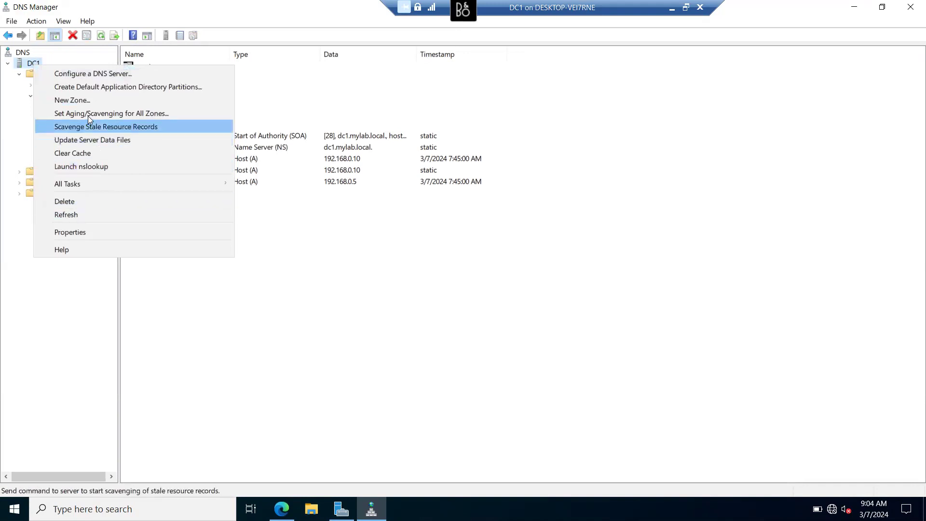
click(78, 102)
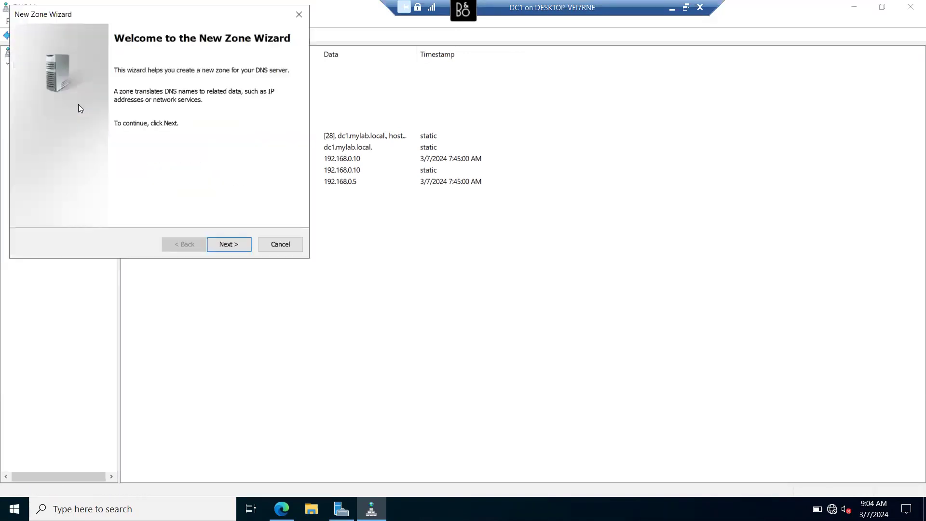
click(229, 244)
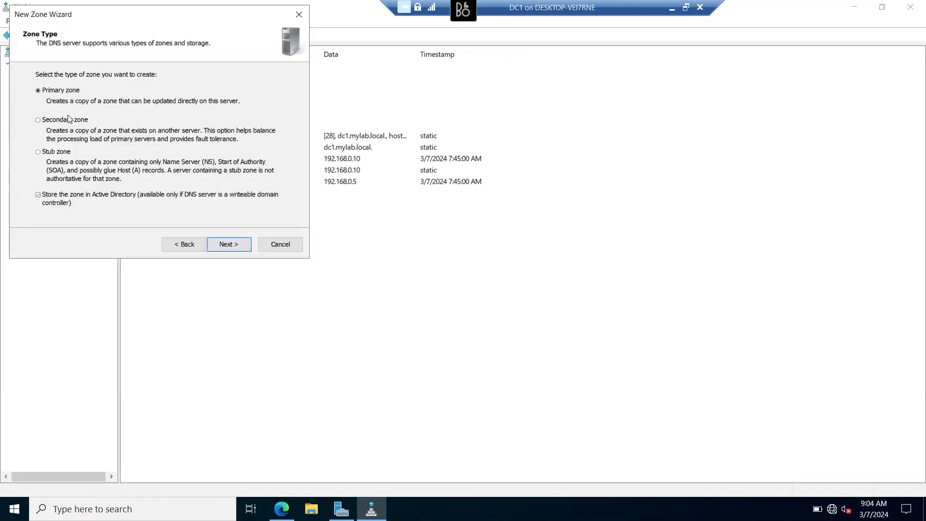
click(231, 243)
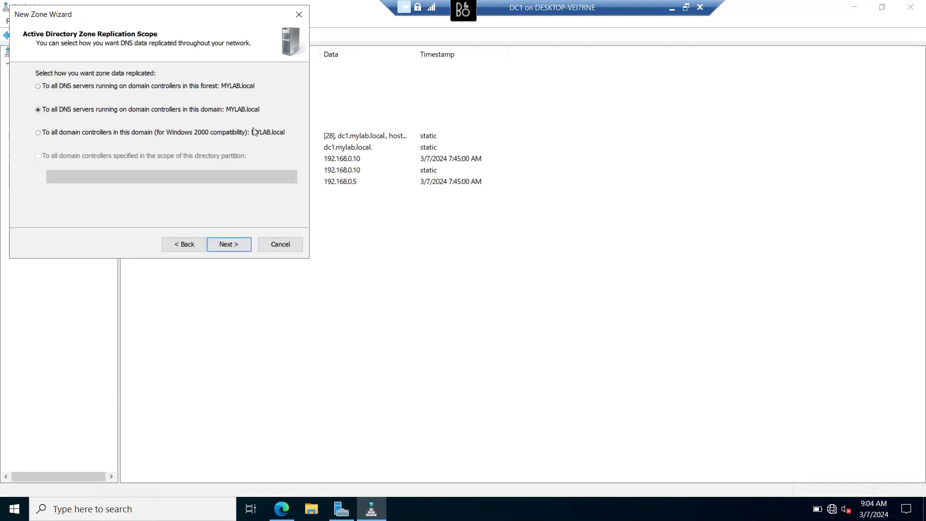
click(239, 247)
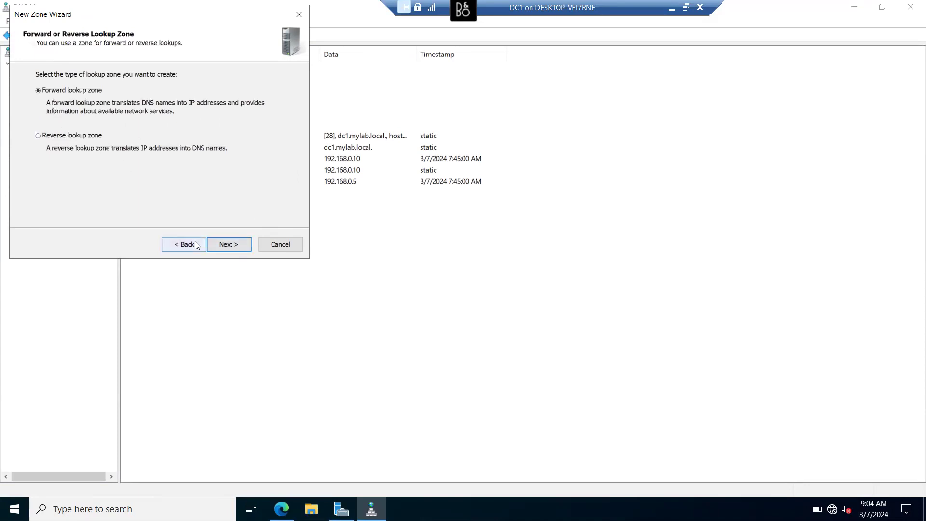
click(227, 244)
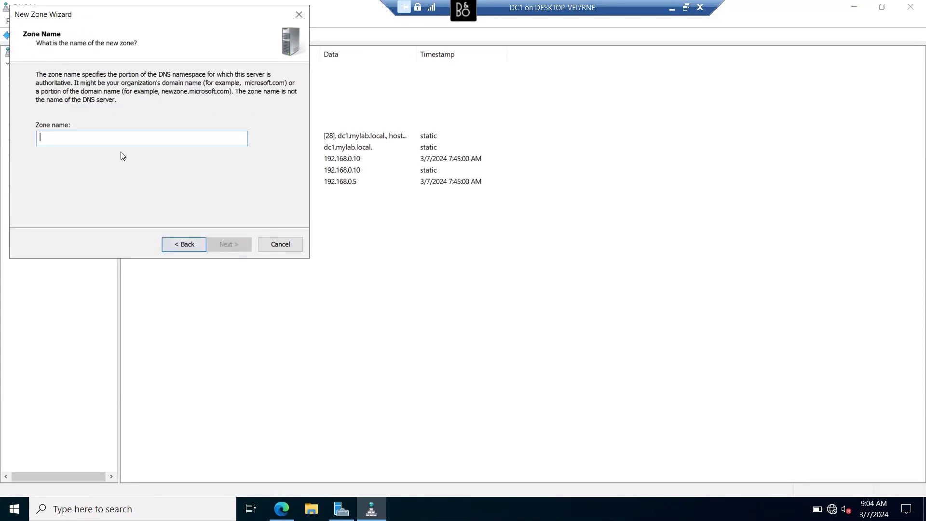
Step: Name the zone HEALET by pasting the copied title, create it with only secure dynamic updates allowed, and show its records
right_click(56, 138)
click(81, 195)
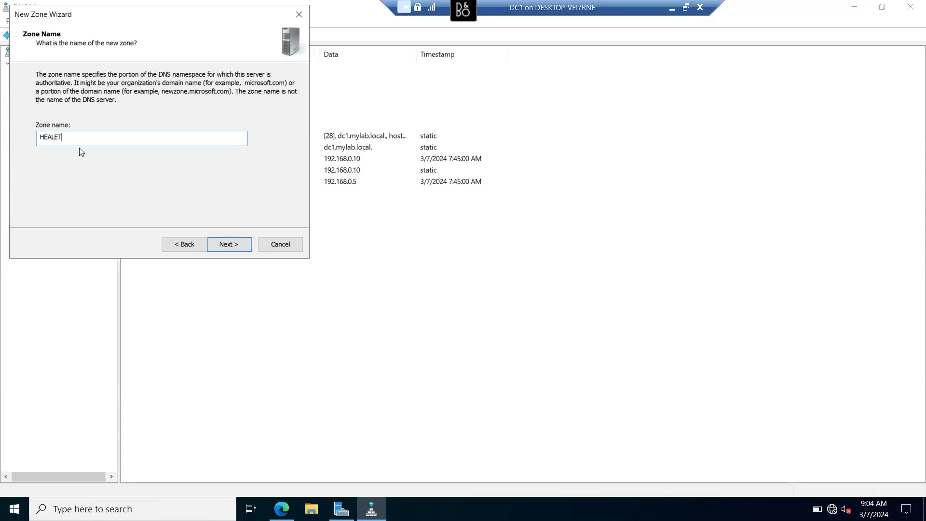
click(226, 245)
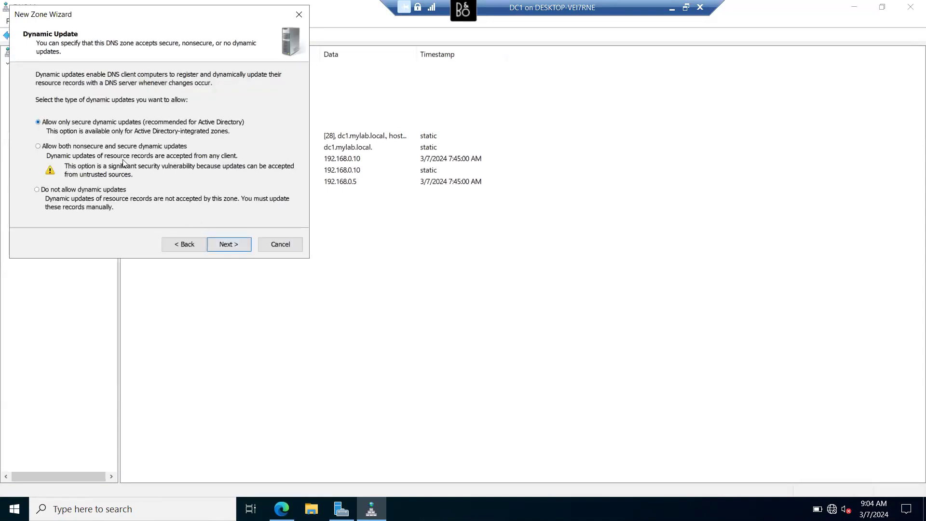
click(227, 247)
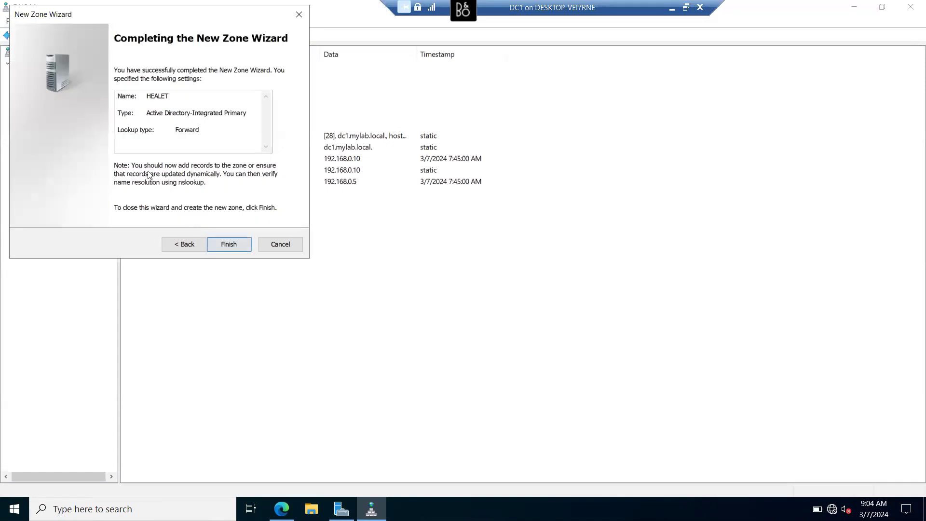
click(237, 244)
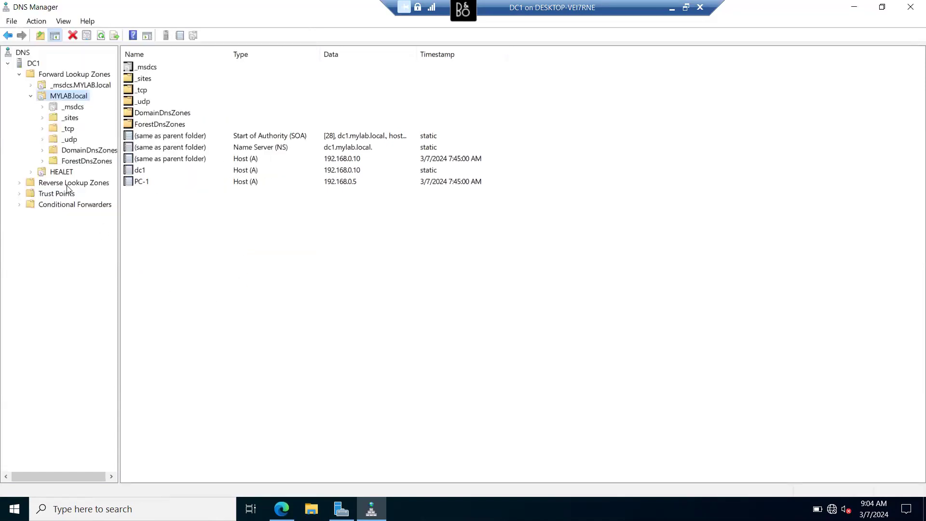
click(54, 175)
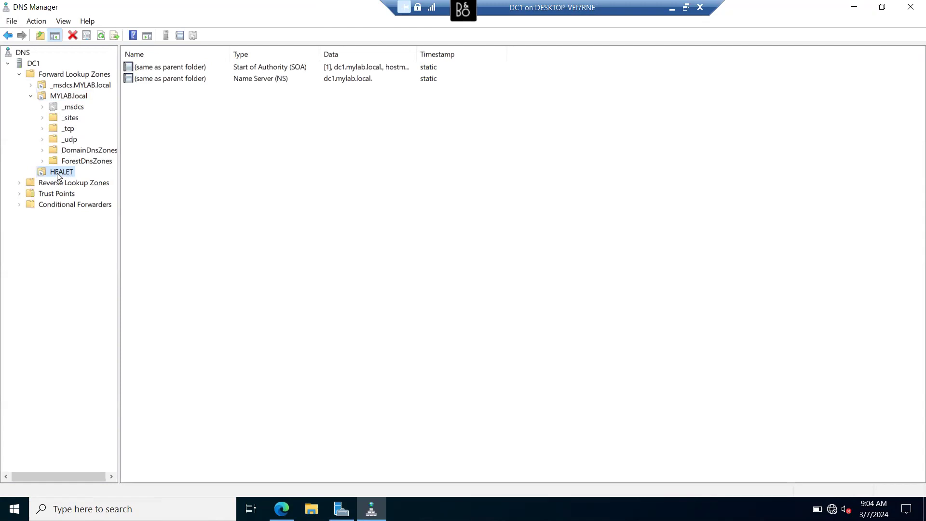
click(56, 97)
right_click(56, 98)
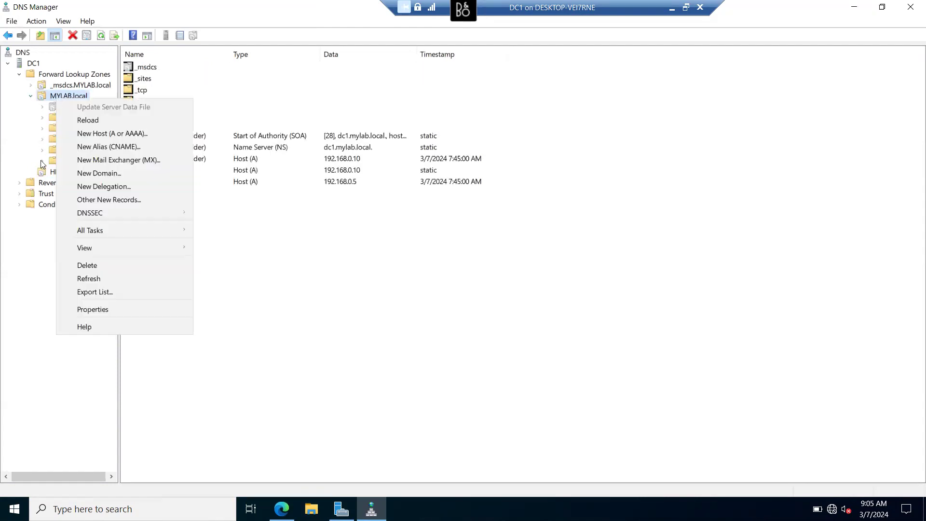
click(42, 271)
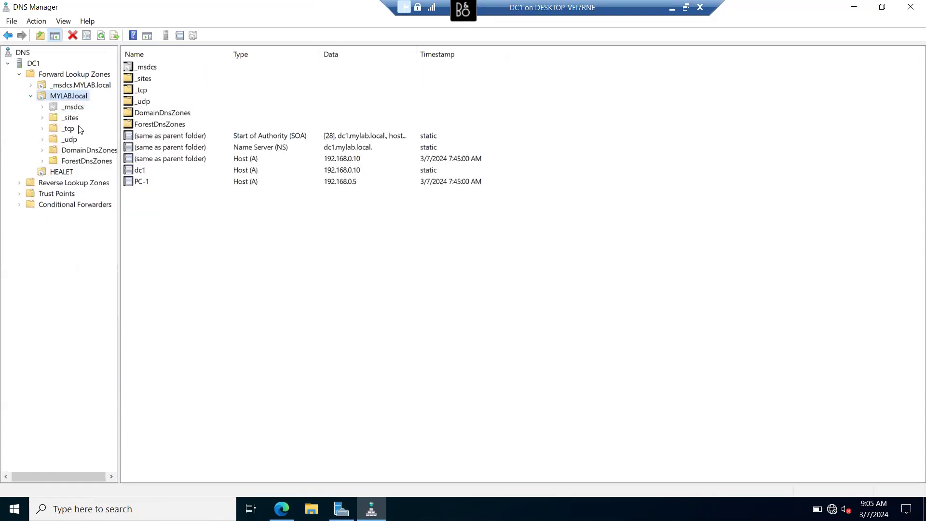
click(29, 64)
right_click(29, 67)
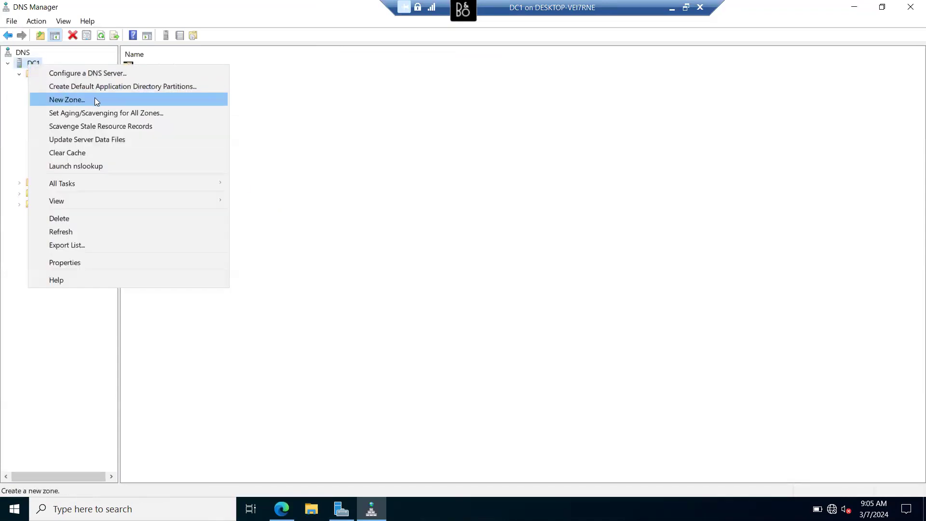
click(74, 356)
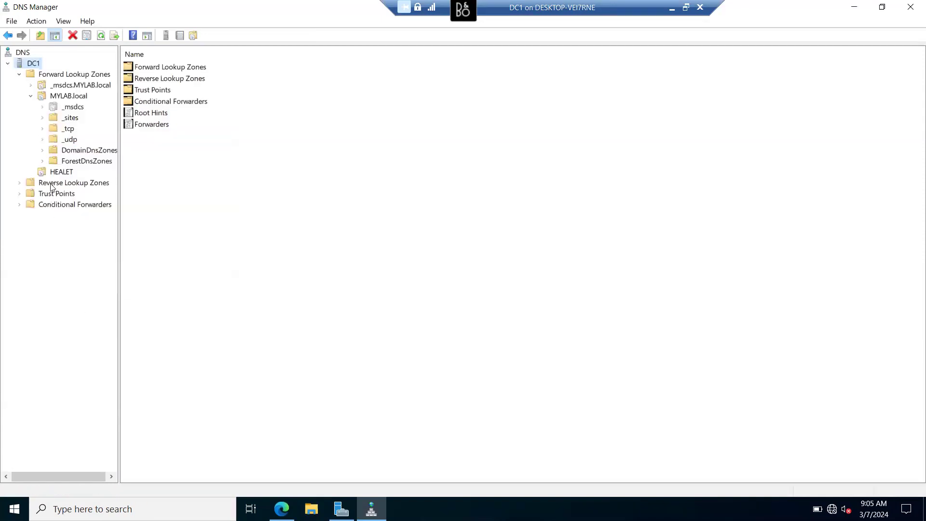
Step: Delete the HEALET forward lookup zone from both the DNS server and Active Directory
click(58, 175)
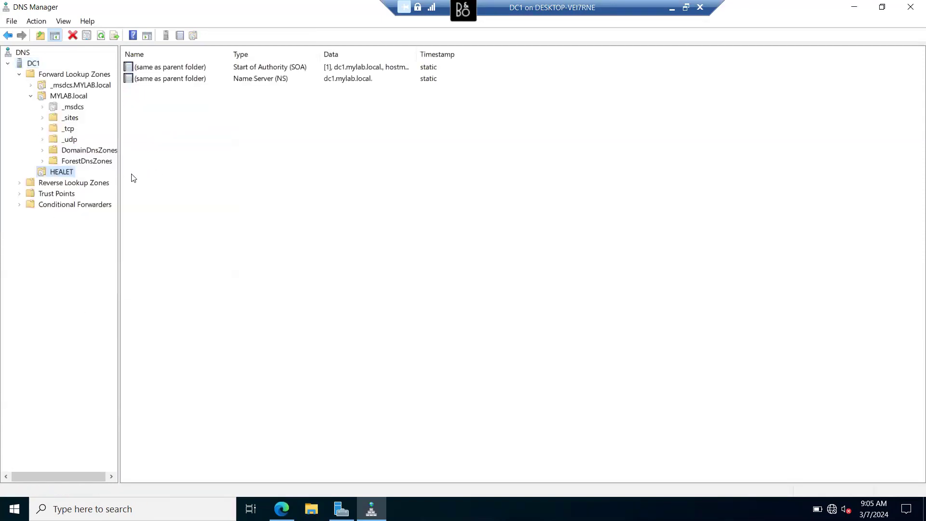
right_click(57, 175)
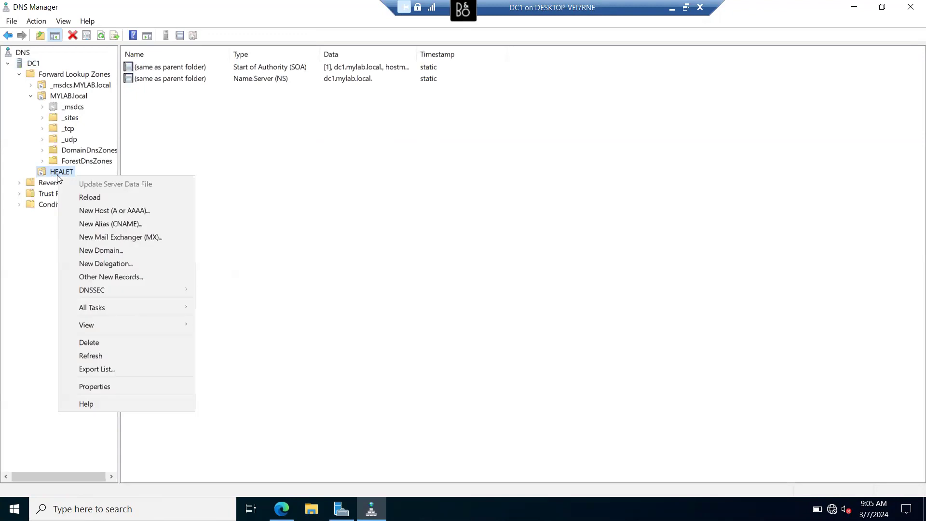
click(92, 342)
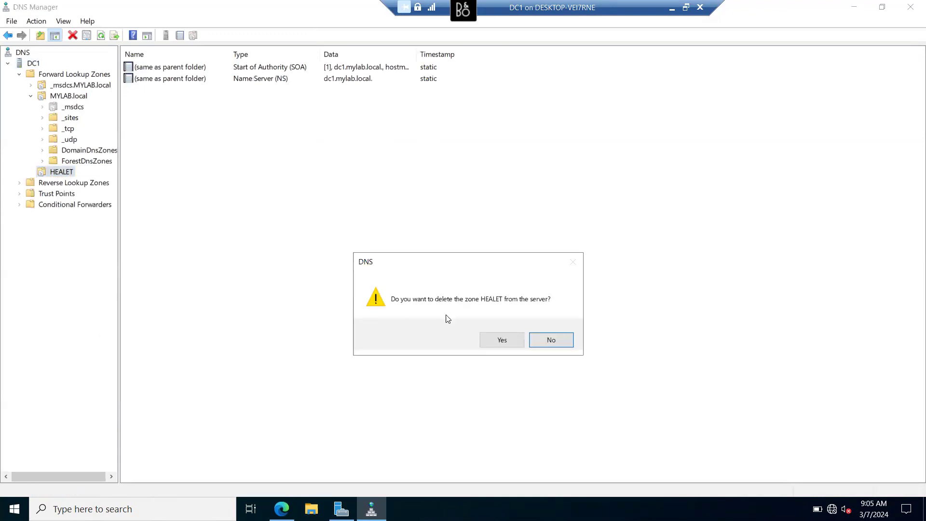
click(487, 339)
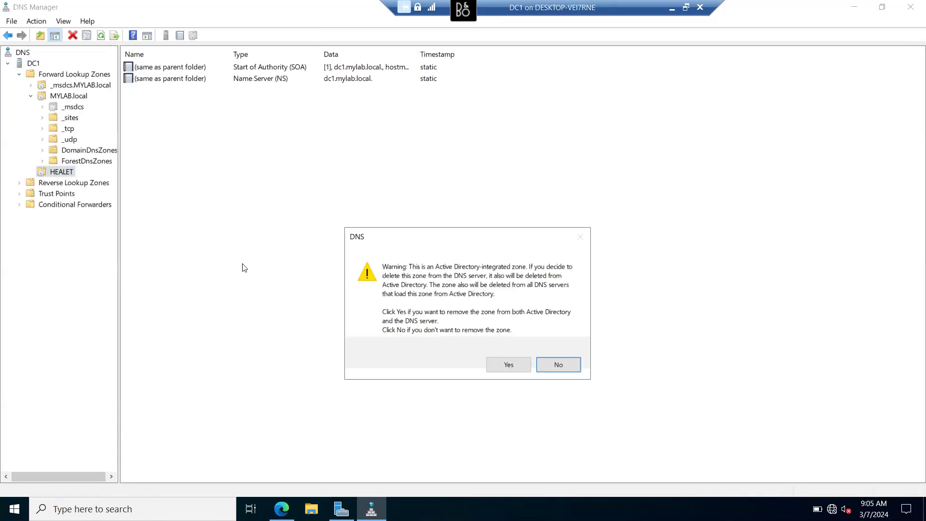
click(512, 367)
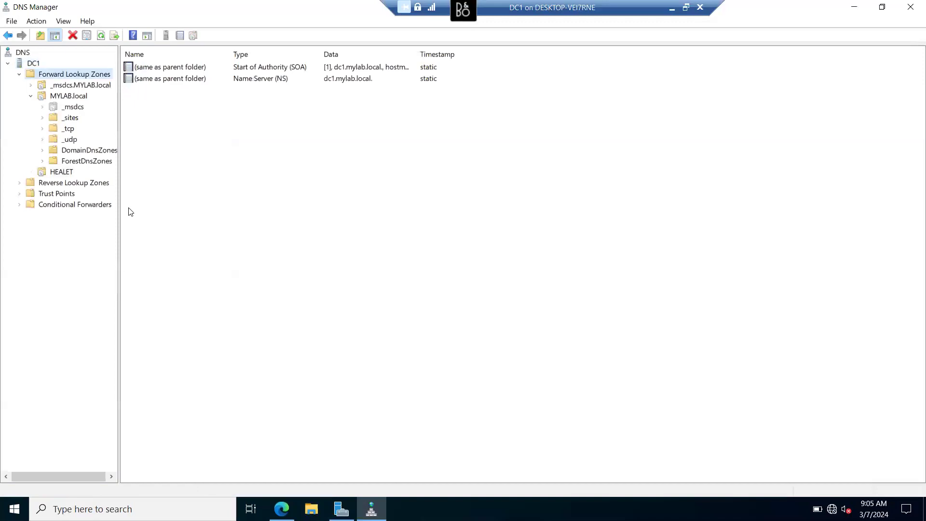
Step: Start a new Active Directory-stored primary forward lookup zone on DC1, keeping the default replication scope
right_click(31, 64)
click(63, 101)
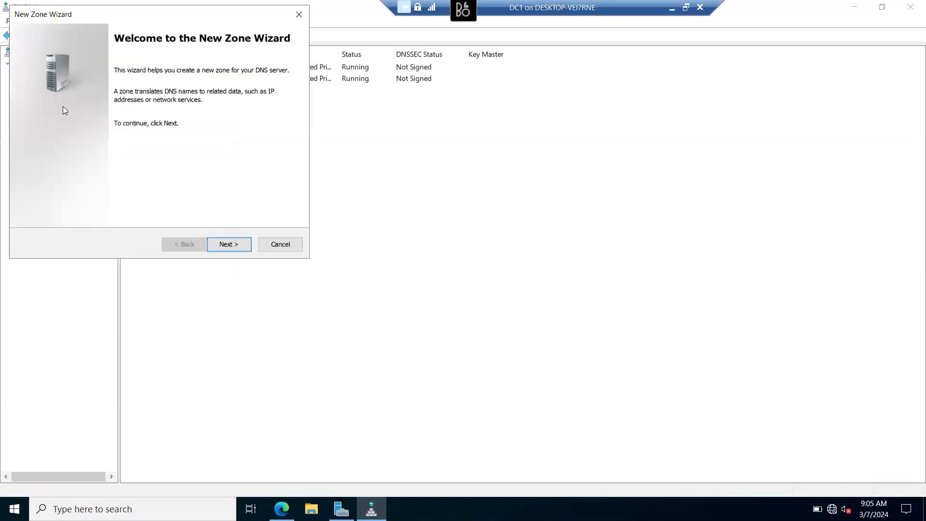
click(222, 245)
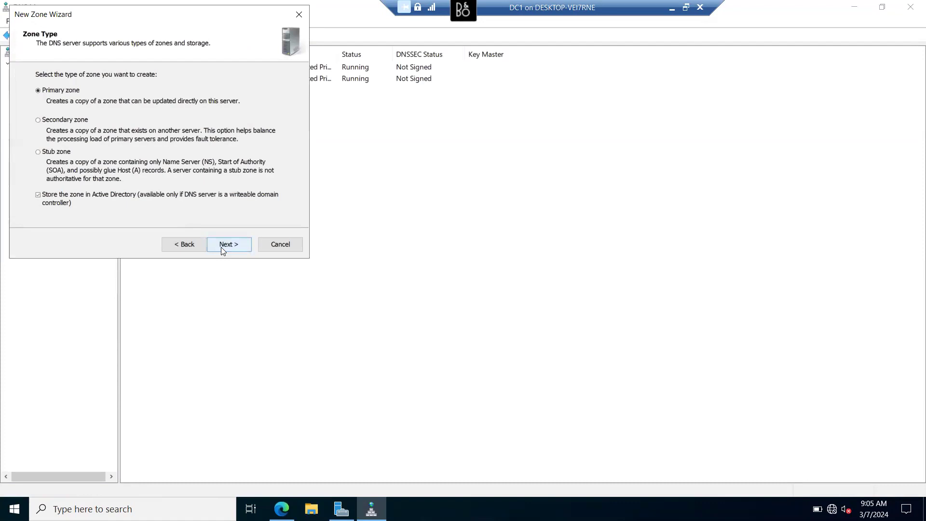
click(222, 244)
click(222, 246)
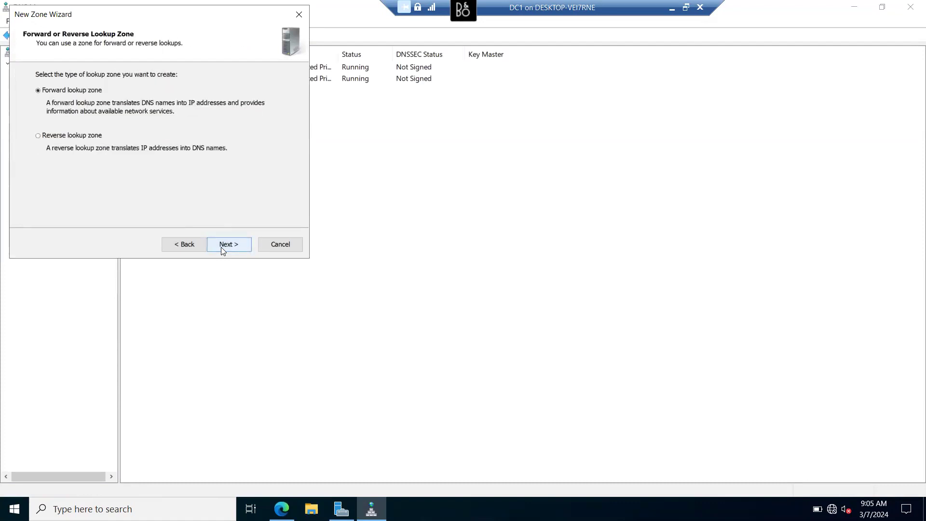
click(220, 245)
Step: Name the zone HEALET.COM using the copied title, create it with only secure dynamic updates allowed, and show its records
right_click(75, 141)
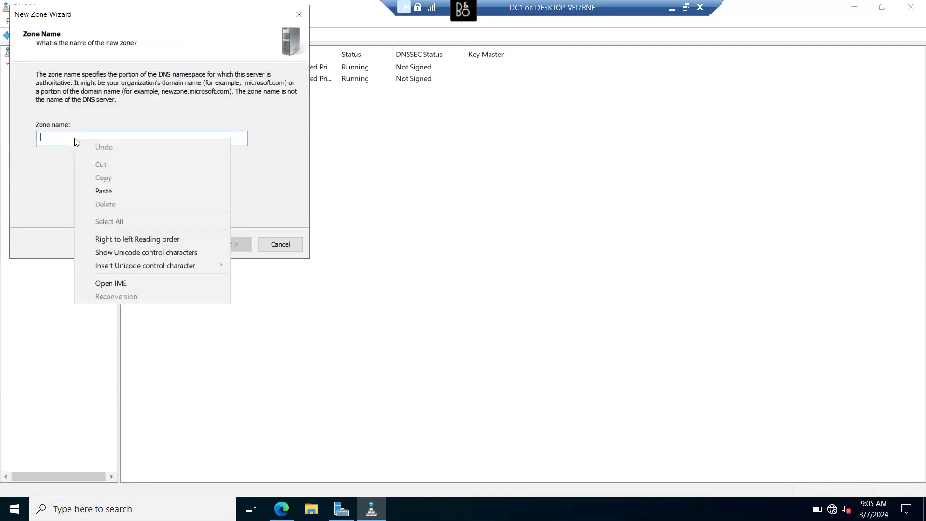
click(104, 191)
text(.COM)
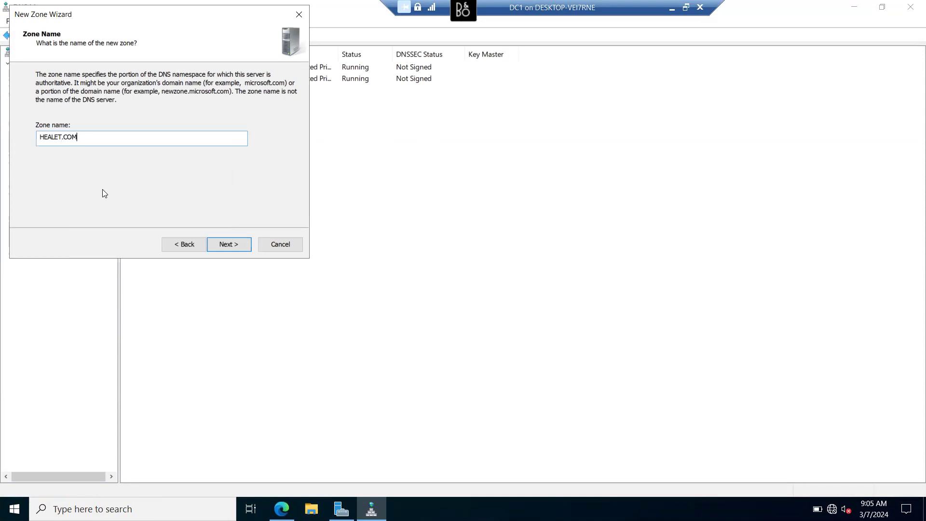
click(218, 246)
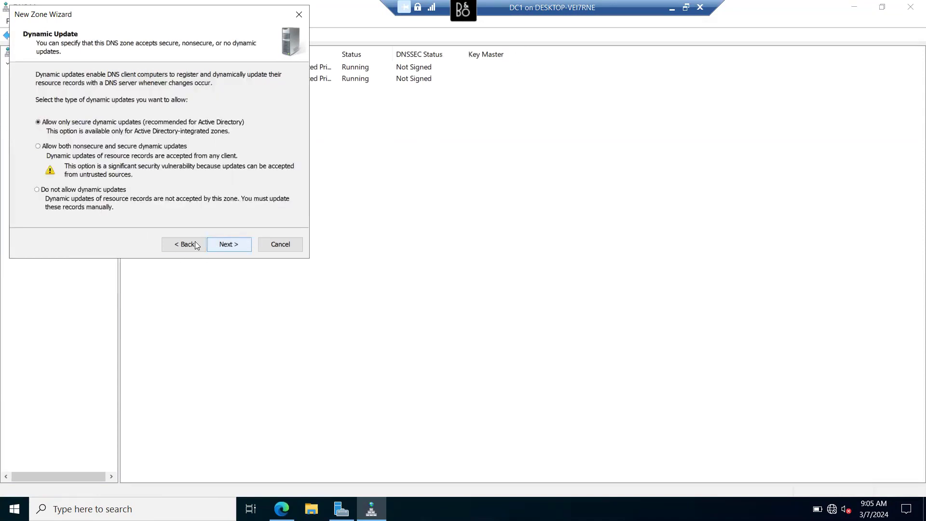
click(235, 247)
click(235, 247)
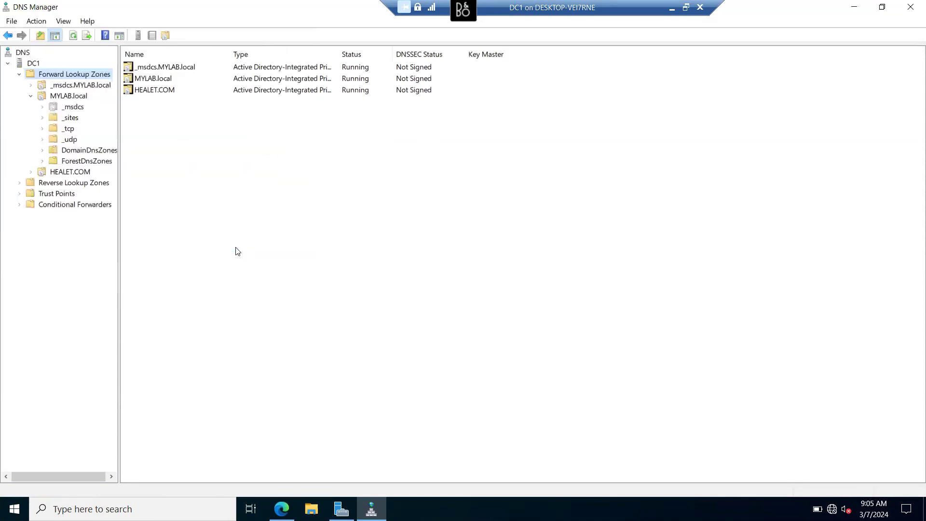
click(44, 175)
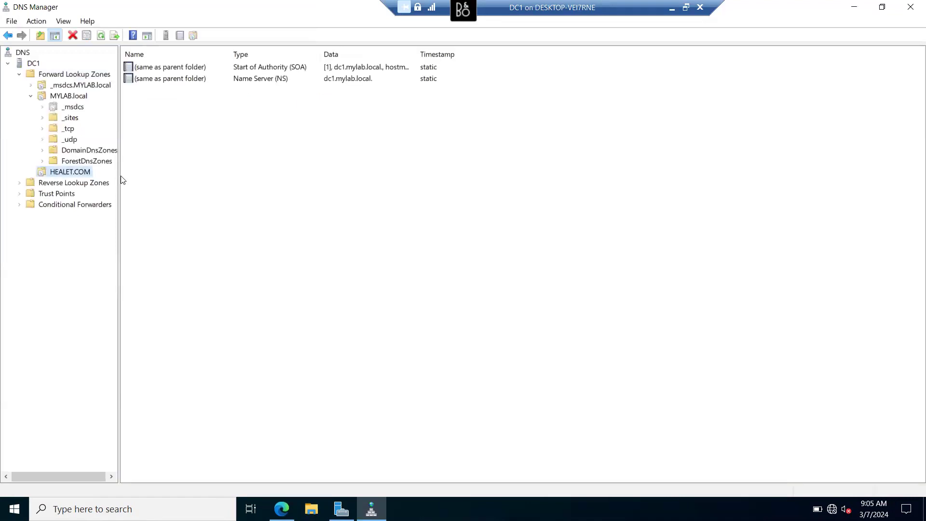
Step: Start a new host (A) record in the HEALET.COM zone with its name left blank
right_click(168, 163)
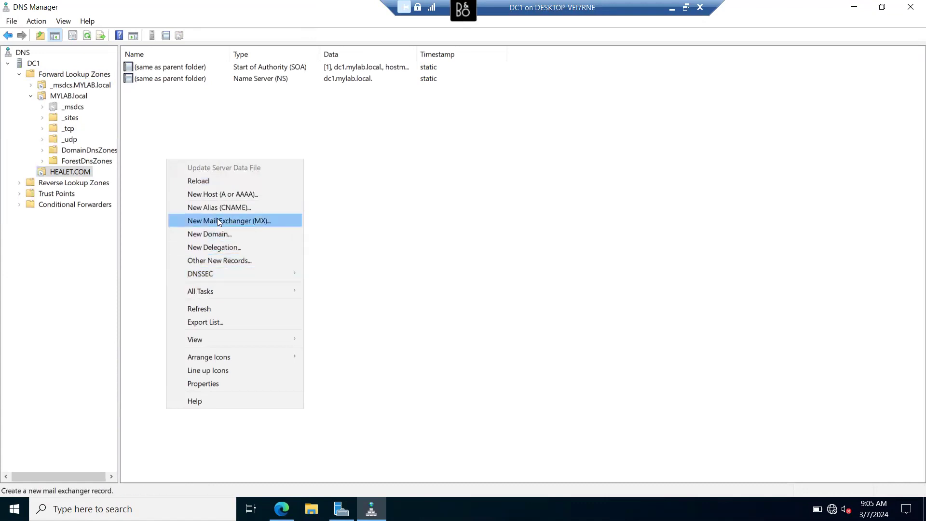
click(222, 194)
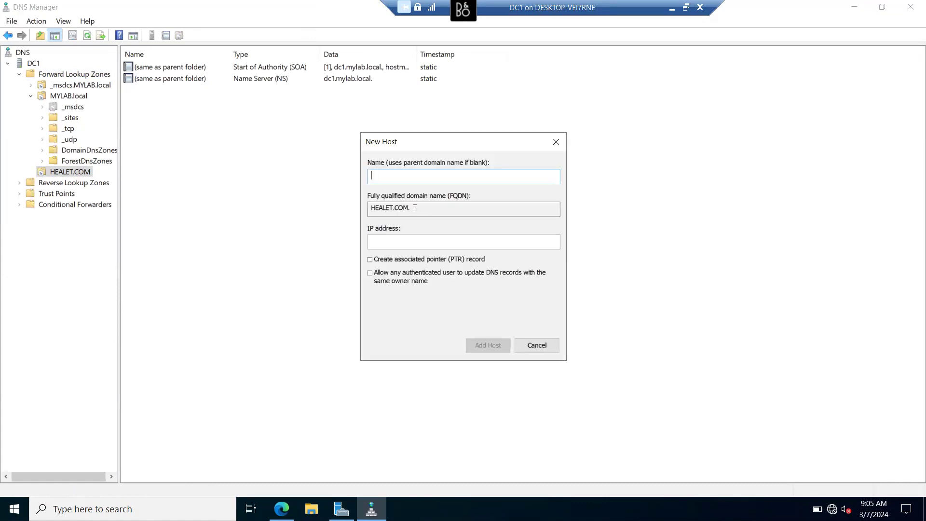
click(375, 246)
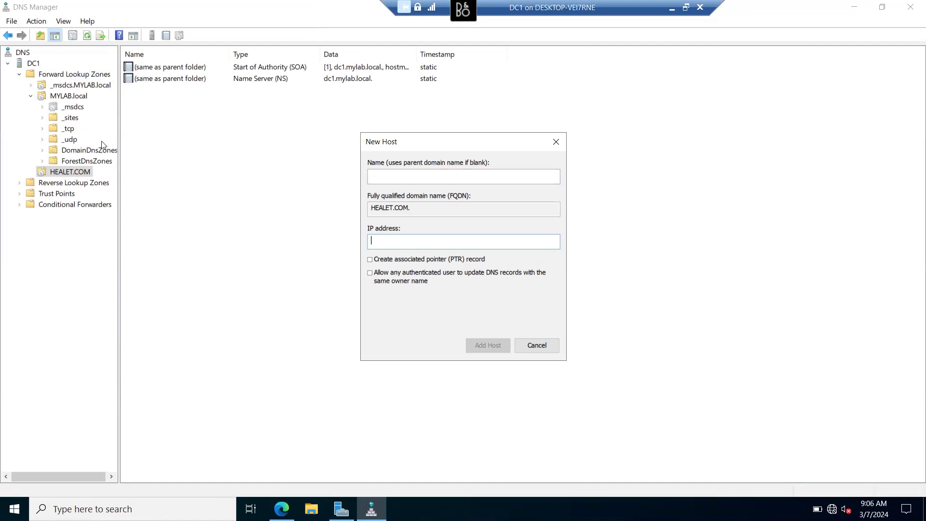
Step: Look up the server's IPv4 address by running IPCONFIG in Command Prompt, and minimize that window
click(132, 508)
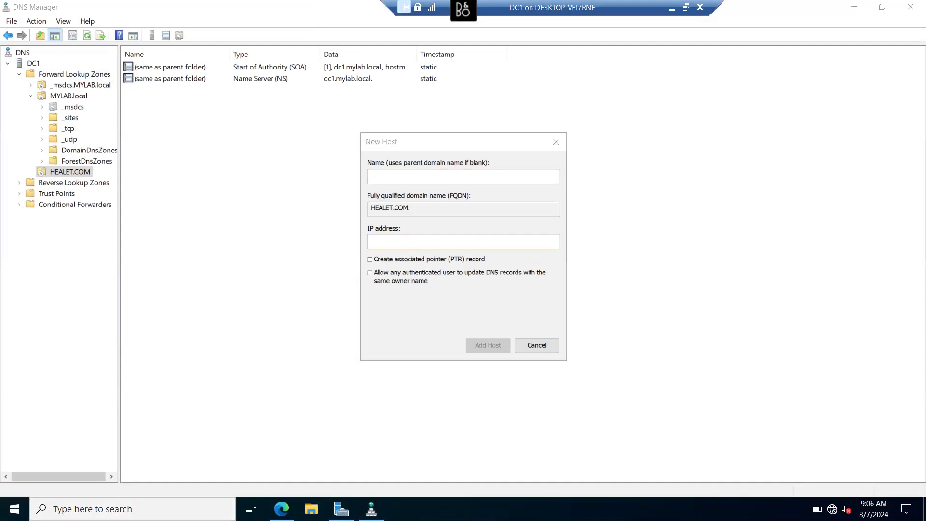
text(CM)
key(BackSpace)
key(BackSpace)
text(CMD)
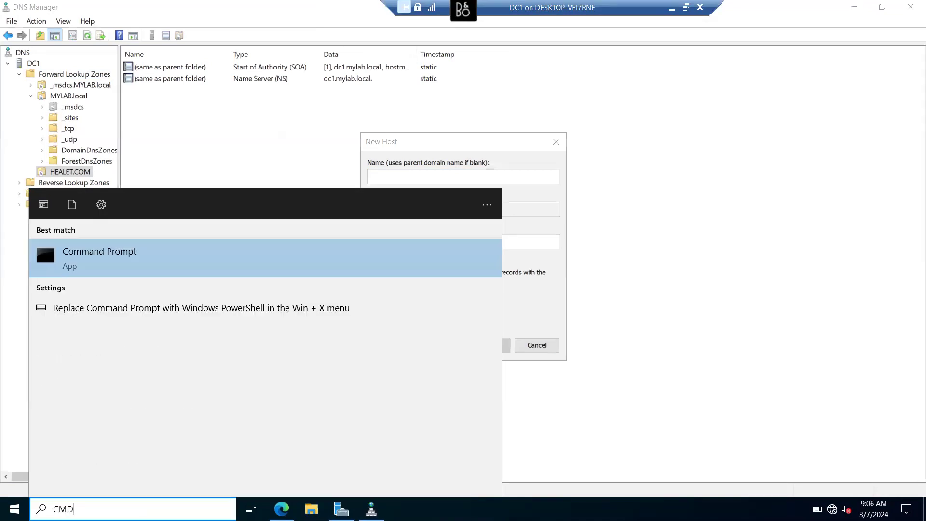
key(Return)
text(IPCONFIG)
key(Return)
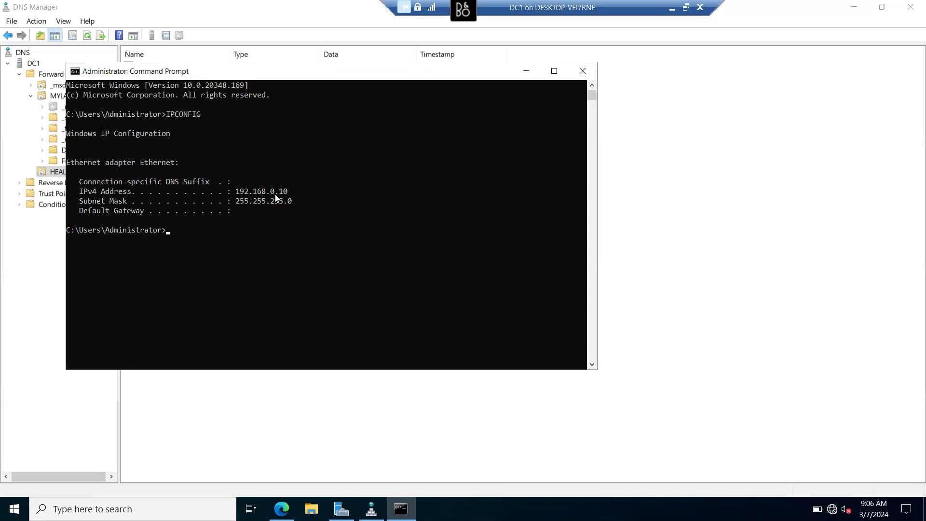
click(527, 72)
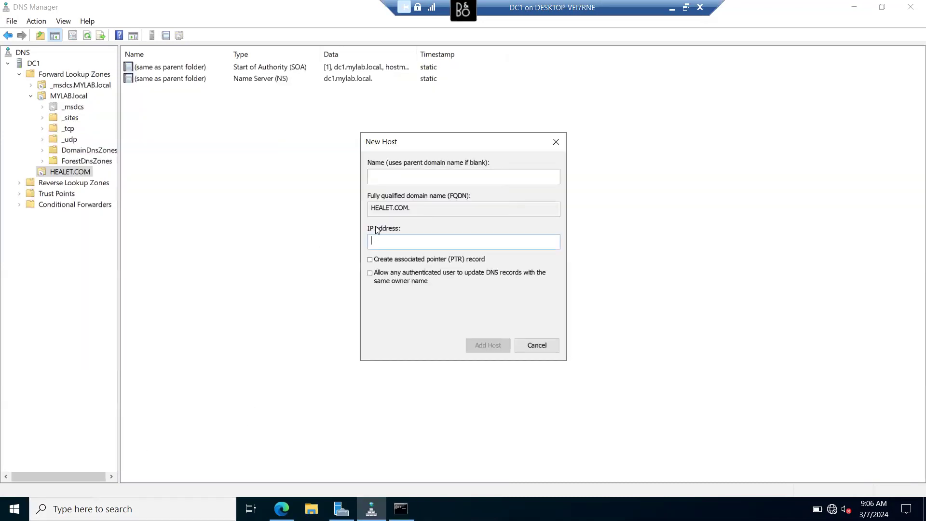
Step: Add the HEALET.COM host record with IP address 192.168.0.10 and an associated PTR record requested, and close the dialog
text(192.168.0.1)
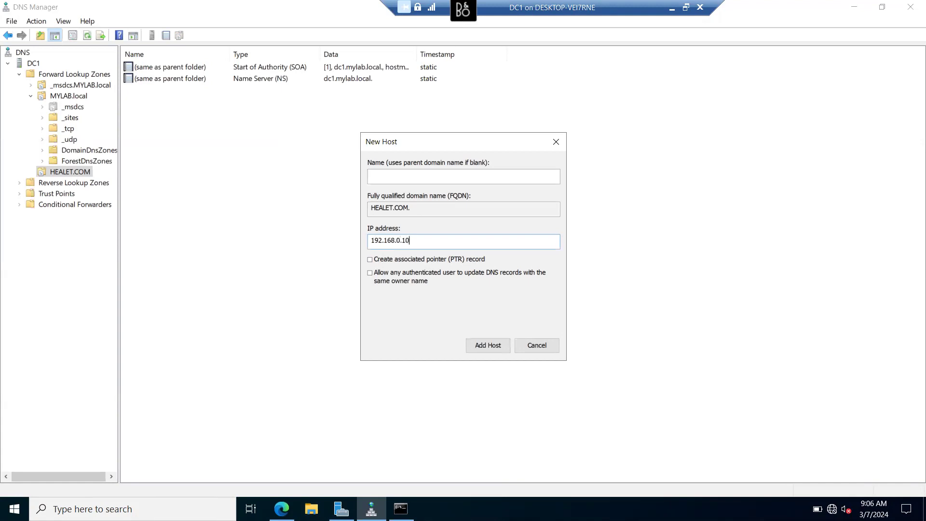
text(0)
click(375, 259)
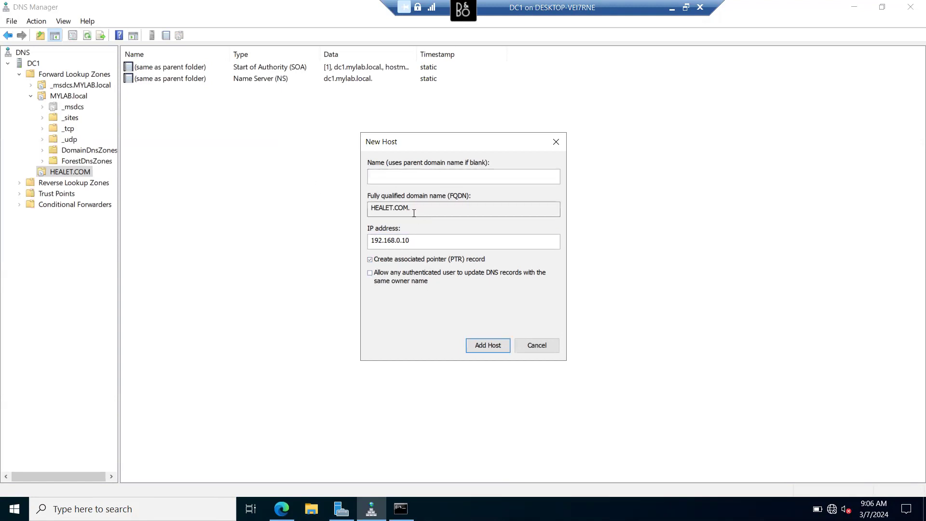
drag(412, 209, 306, 201)
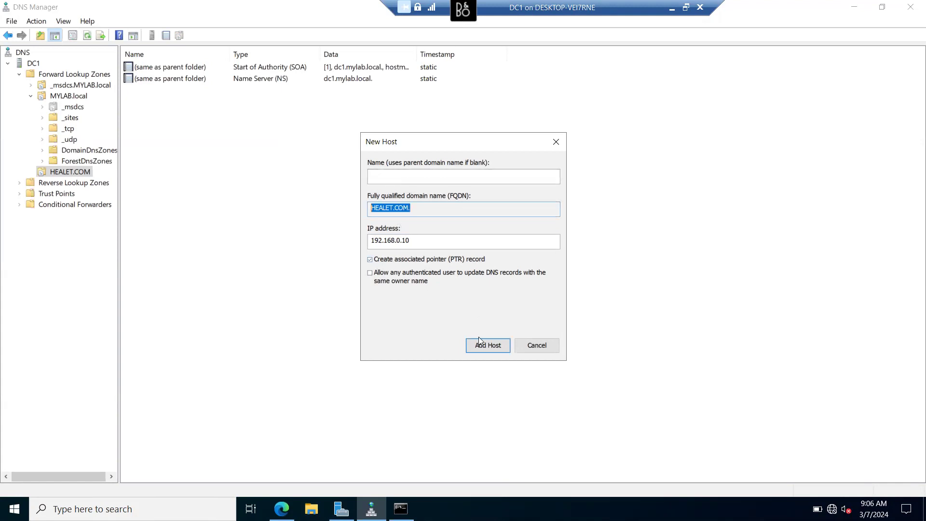
click(484, 349)
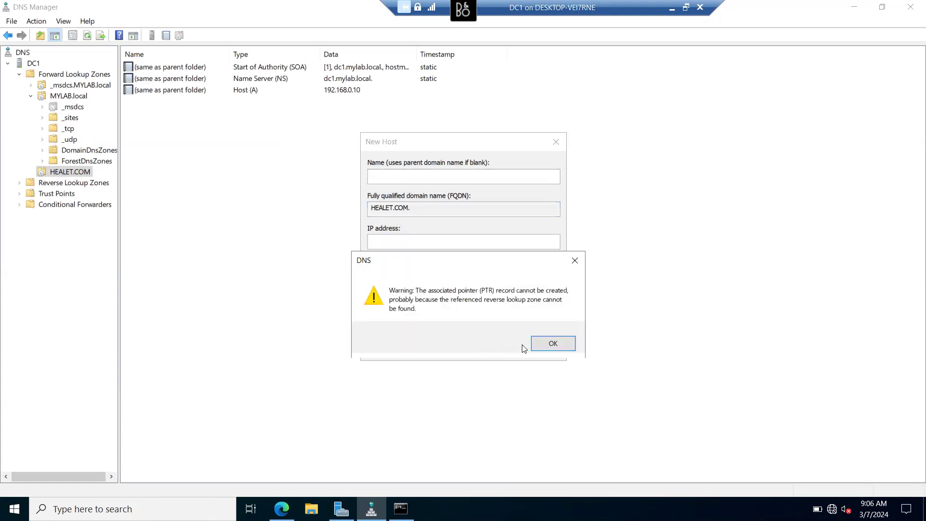
click(543, 344)
click(536, 344)
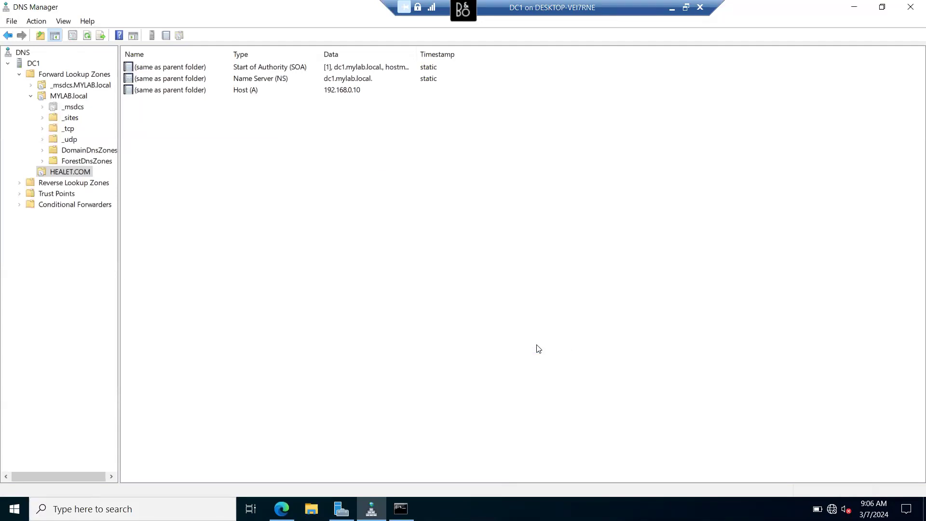
right_click(192, 145)
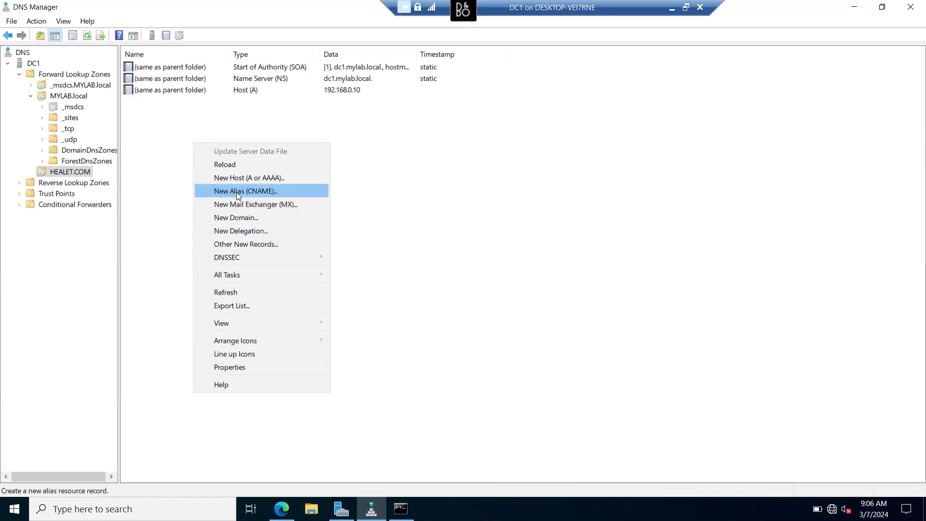
click(262, 192)
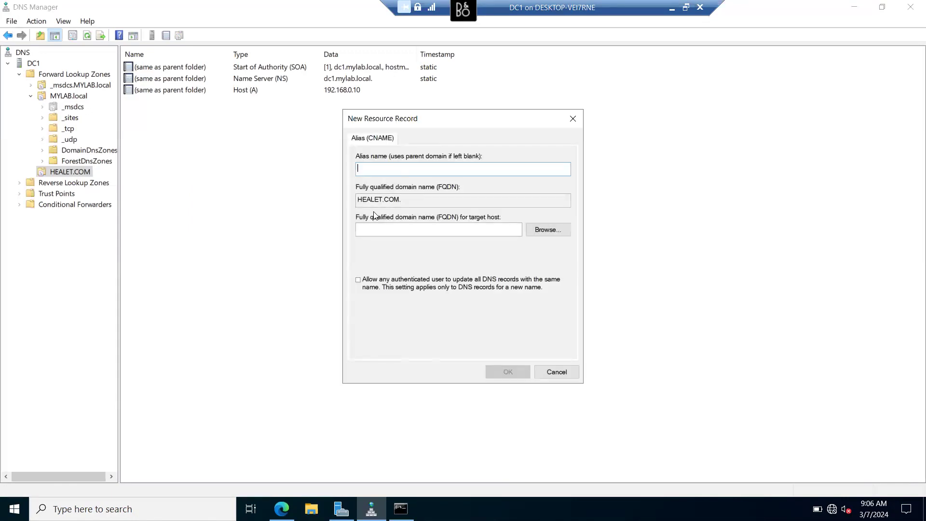
text(WWW)
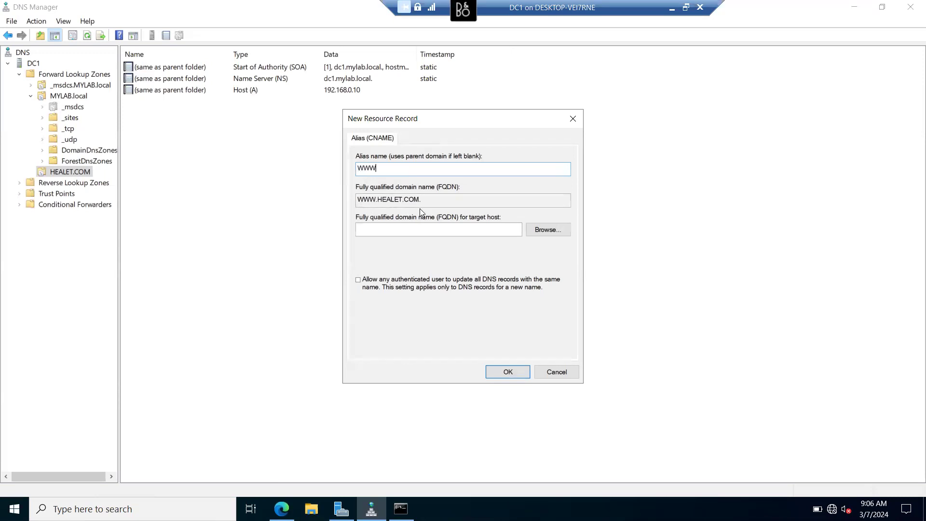
drag(421, 199, 356, 200)
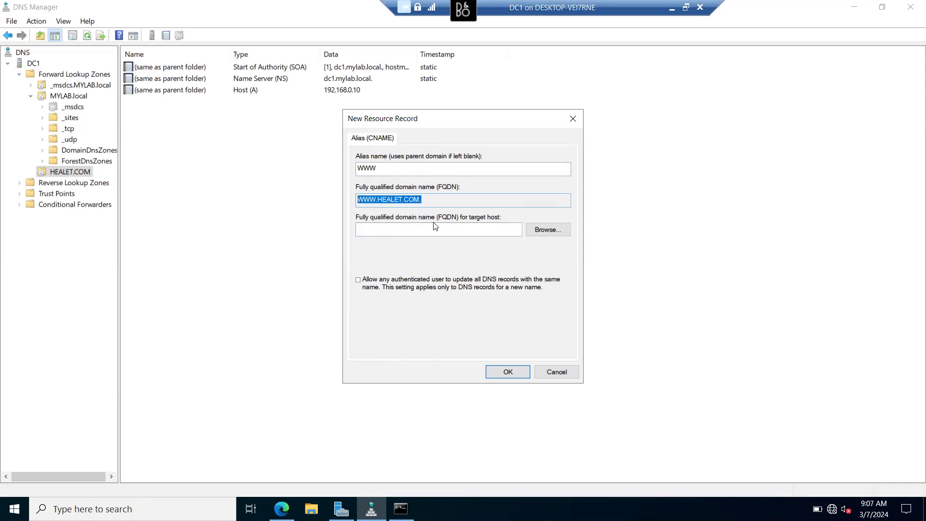
Step: Set the alias's target host to the HEALET.COM host (A) record in DC1's forward lookup zones and create the record
click(541, 233)
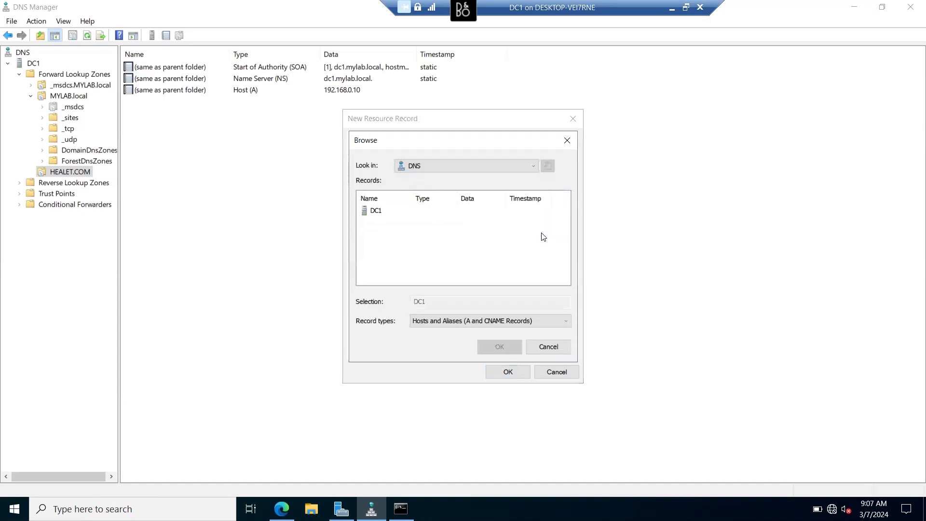
double_click(374, 211)
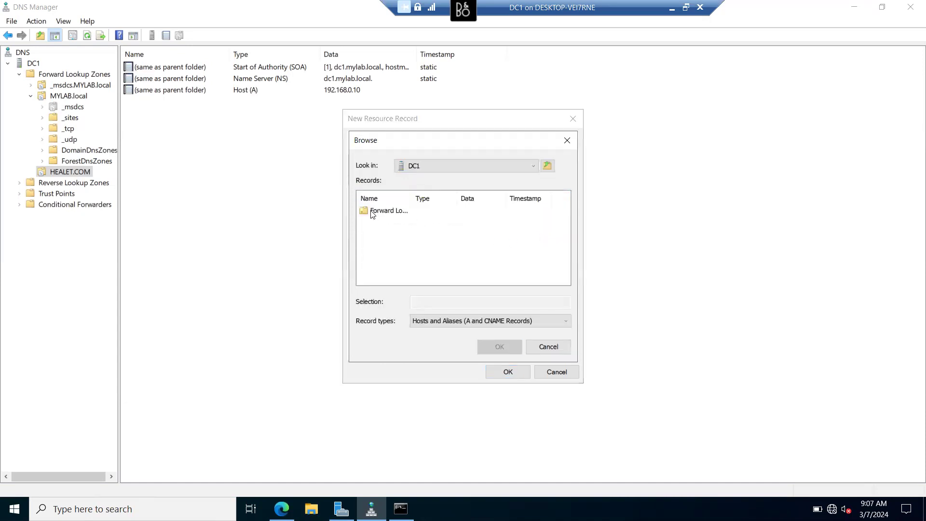
double_click(372, 211)
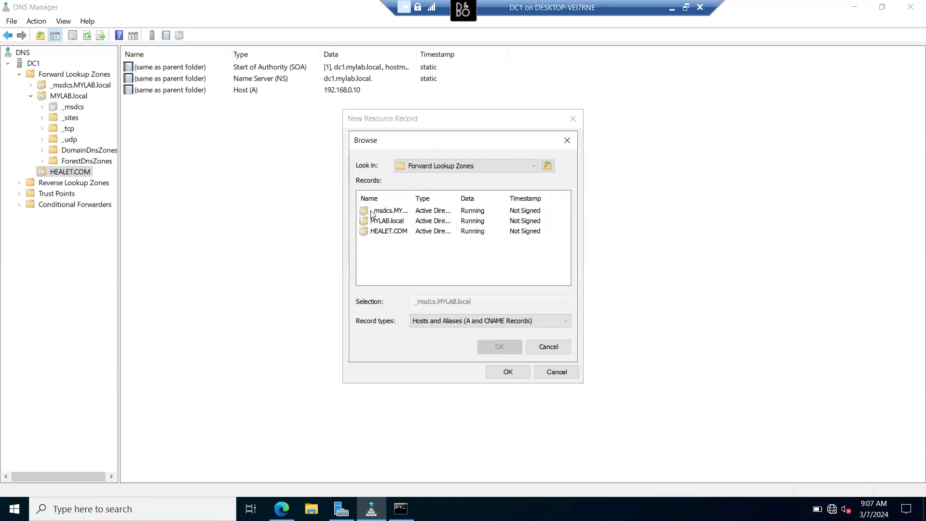
click(390, 233)
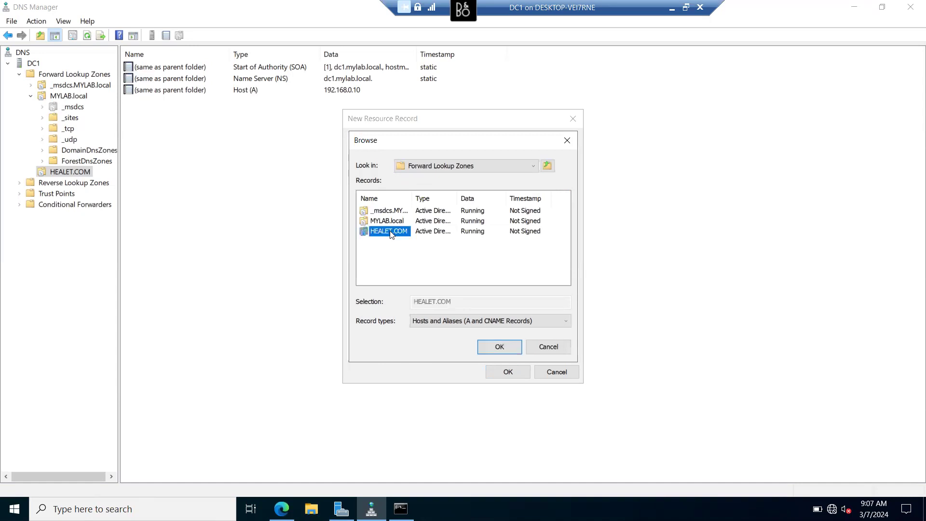
double_click(390, 233)
click(386, 215)
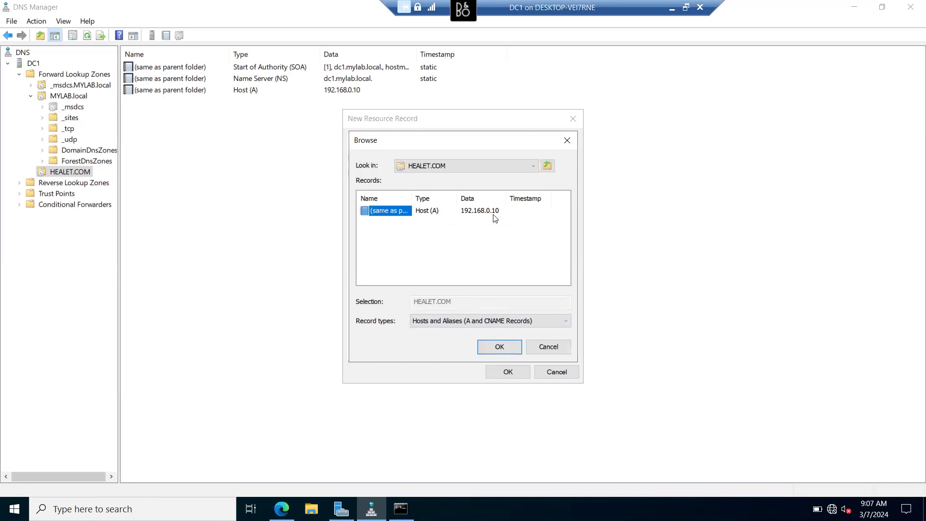
click(501, 345)
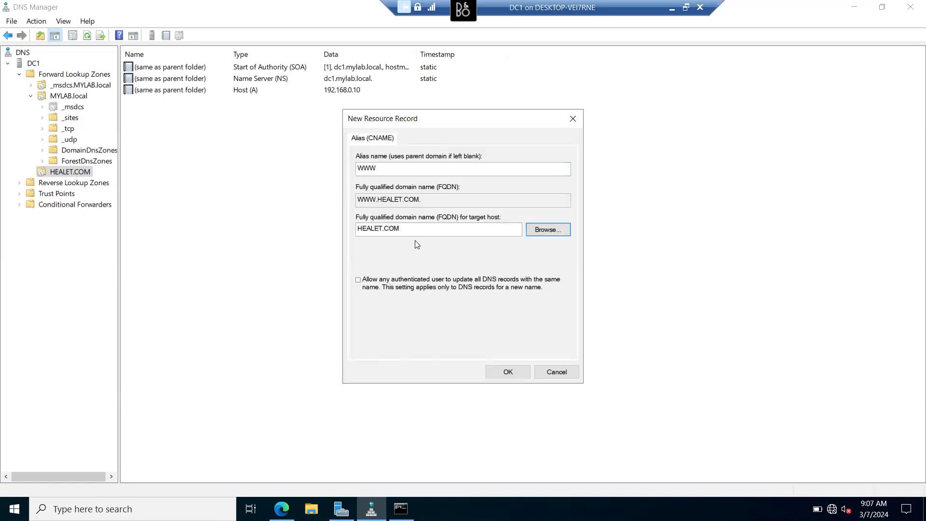
click(501, 372)
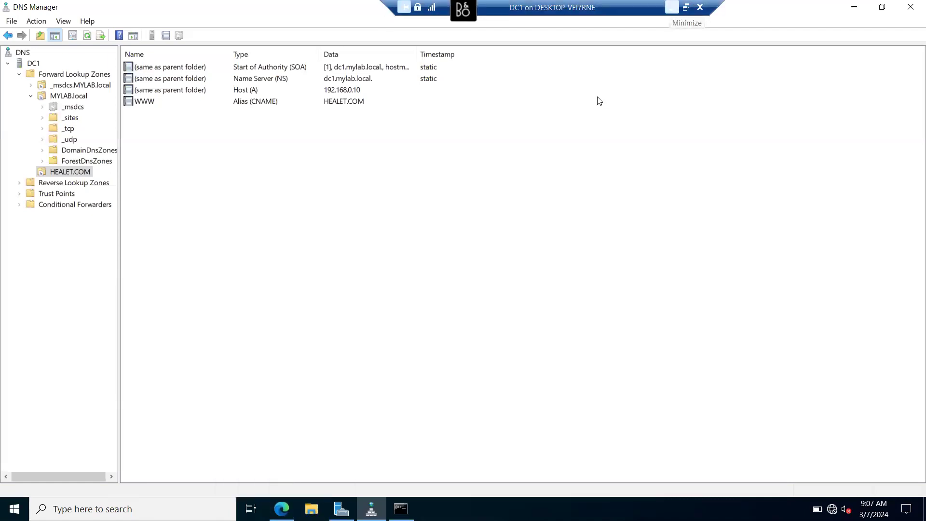
Step: Switch from the DC1 session to Hyper-V Manager and open a connection to the CL1 virtual machine
click(672, 7)
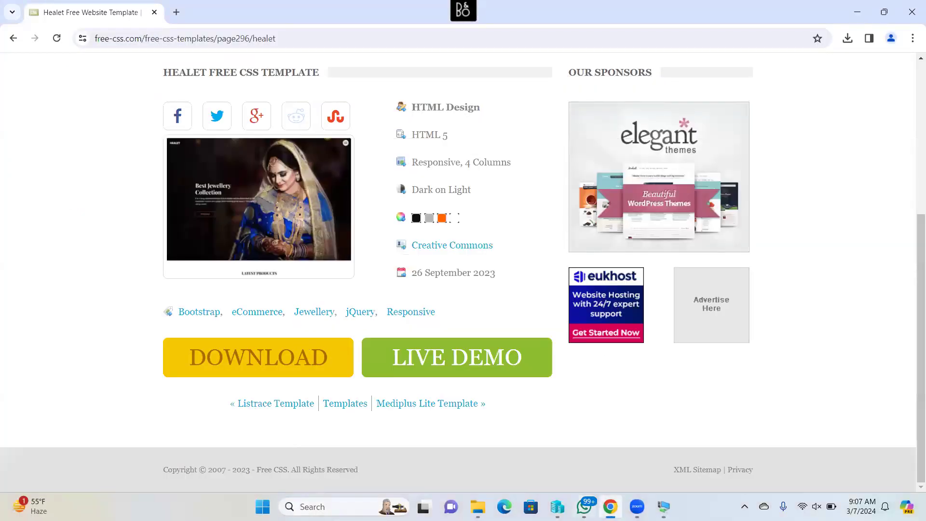
click(663, 506)
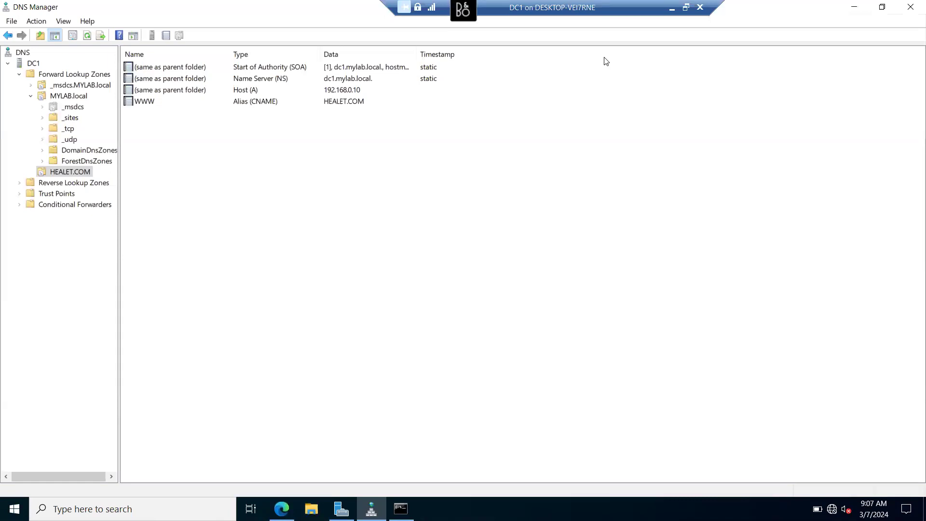
click(686, 7)
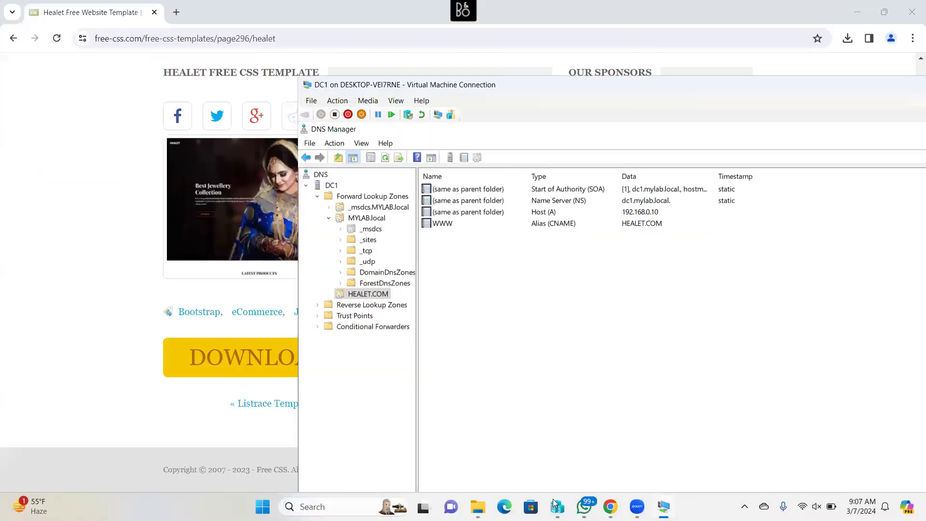
mouse_move(664, 506)
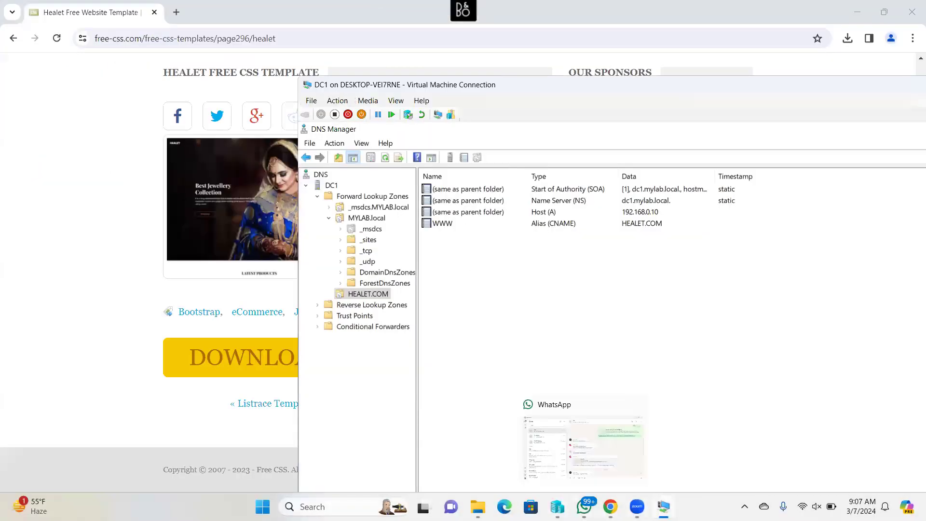
click(557, 506)
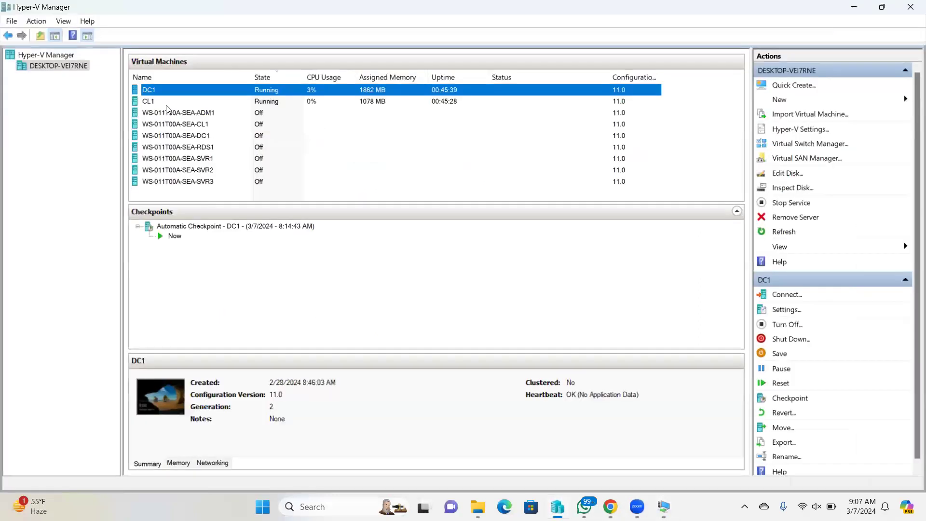
click(150, 101)
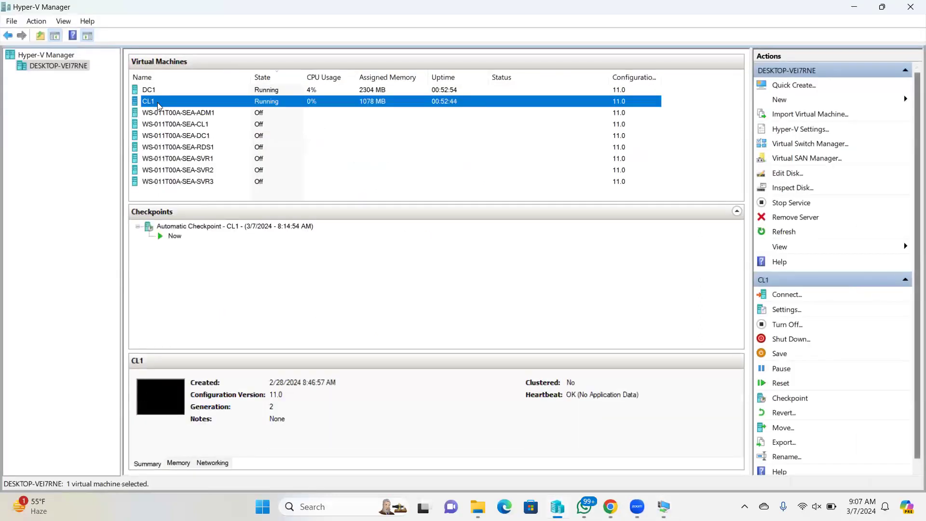
double_click(158, 104)
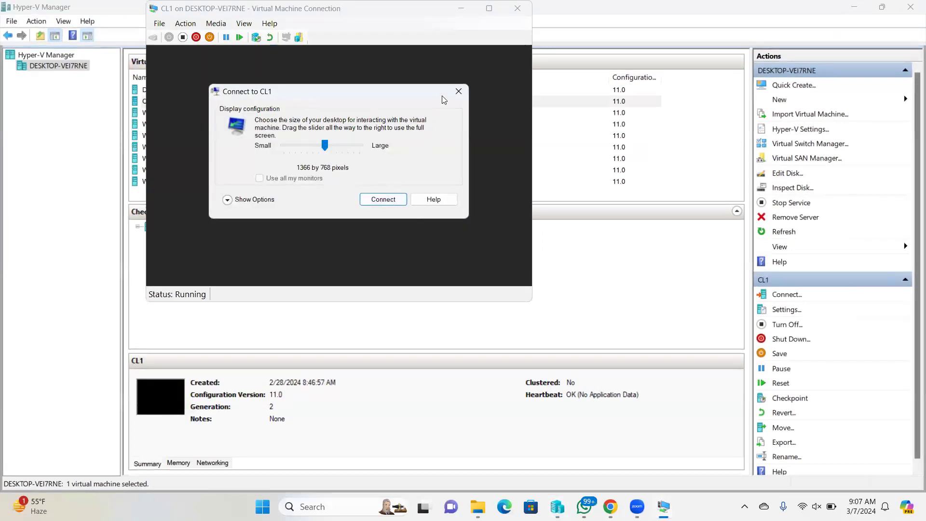
Step: Dismiss the CL1 display configuration, show the session full screen, and sign in as Helpdesk2 with the account password
click(458, 92)
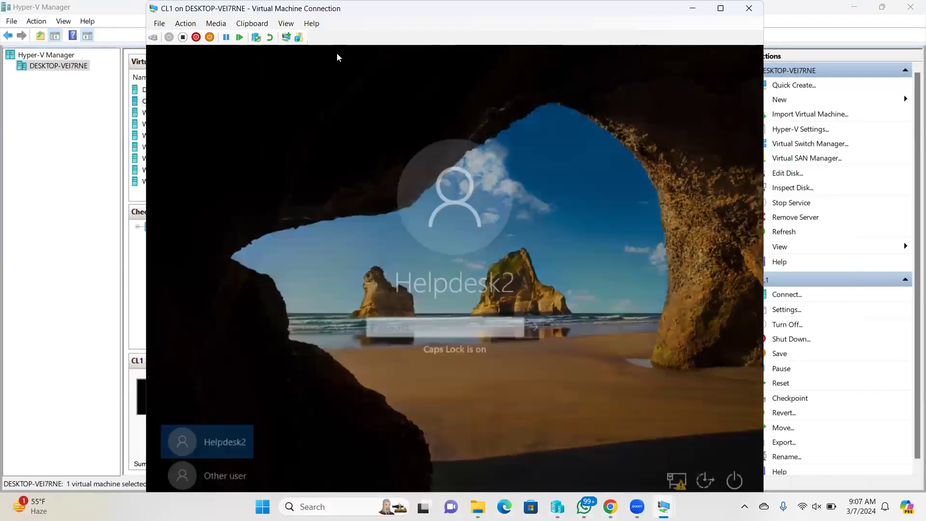
click(720, 8)
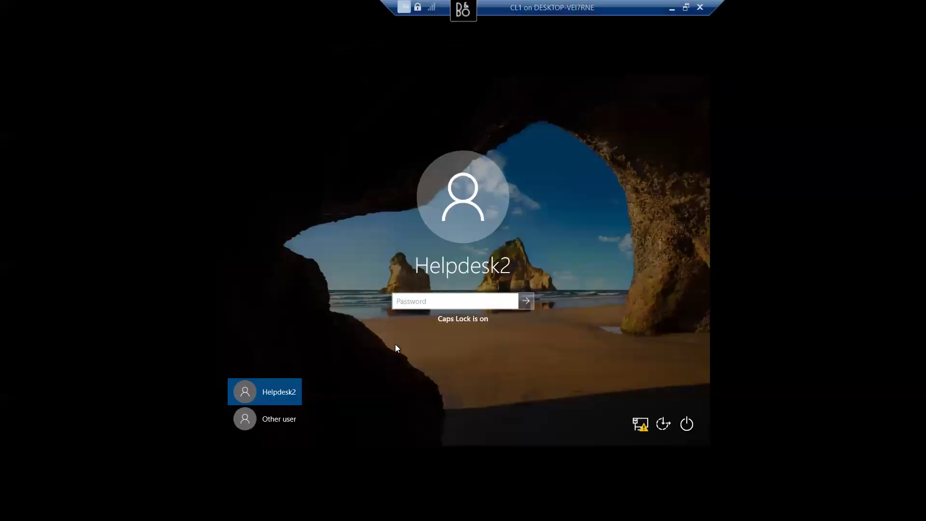
text(********)
key(Return)
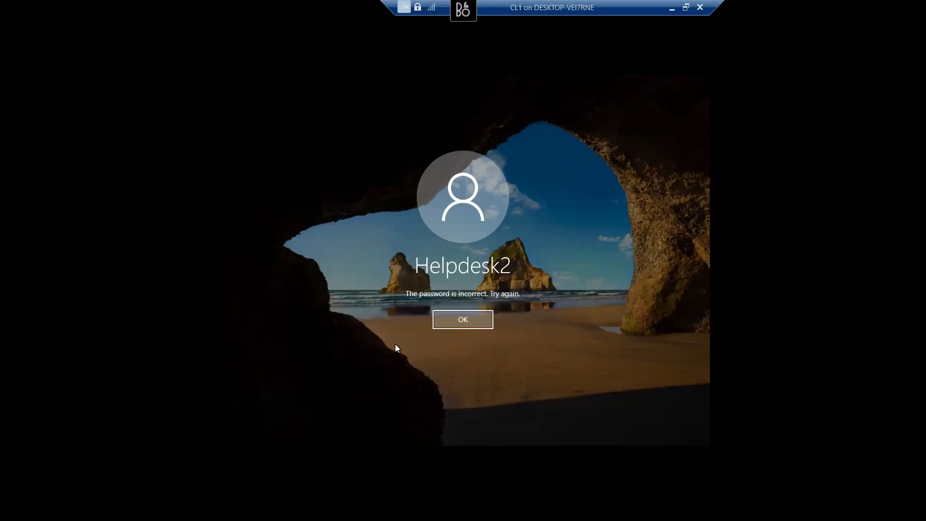
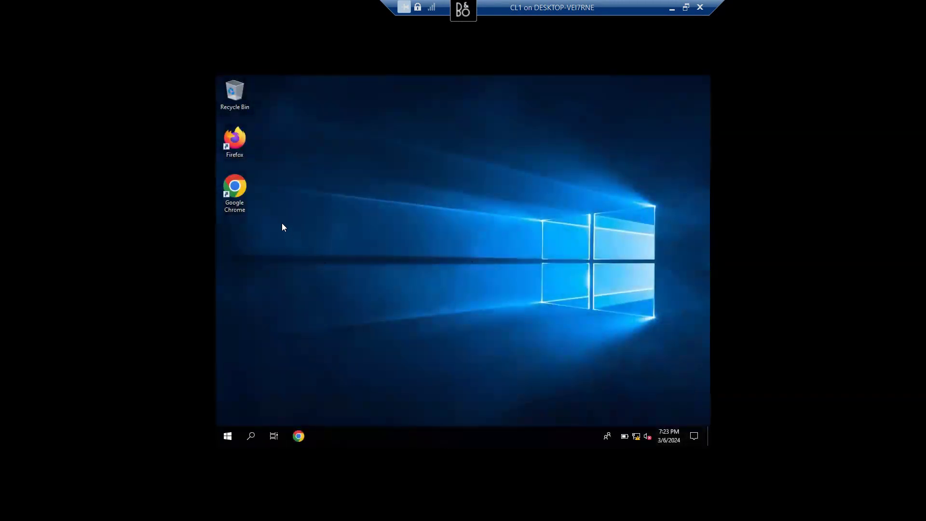
double_click(240, 197)
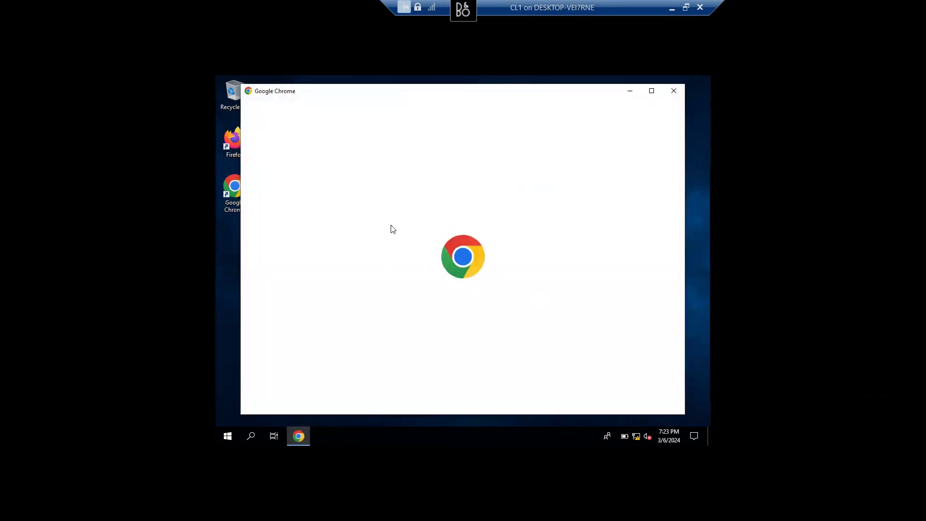
click(633, 393)
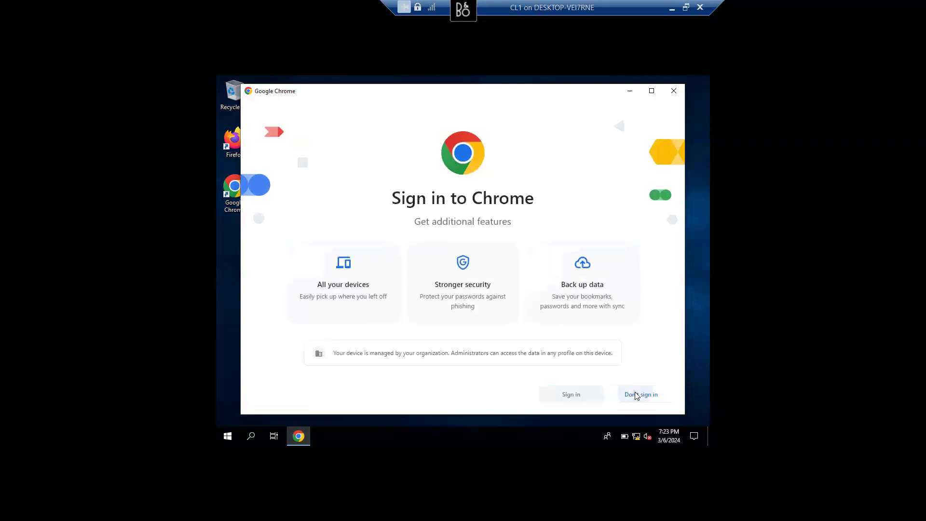
click(646, 400)
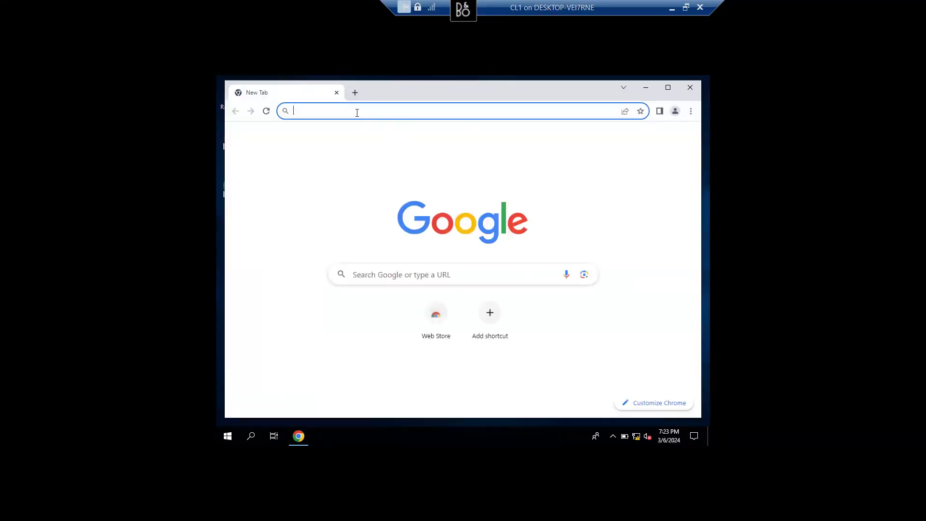
text(www.)
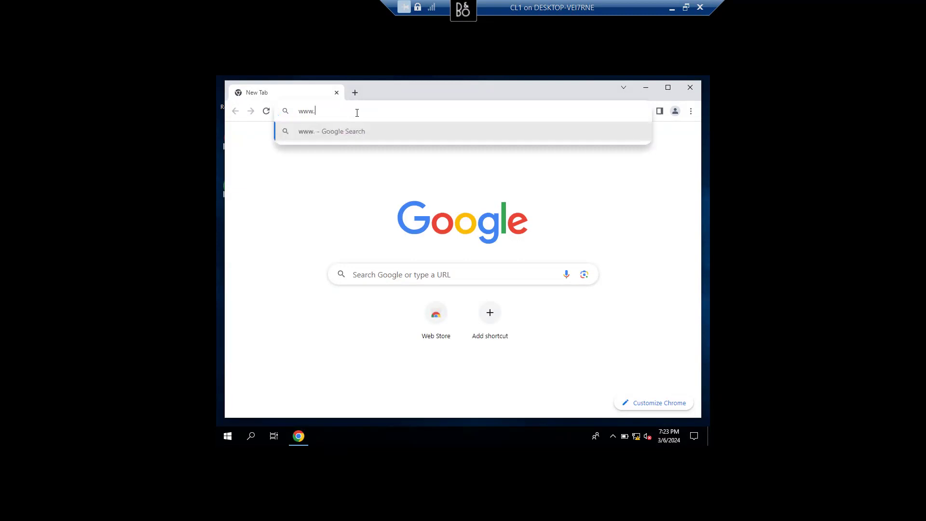
text(healet.com)
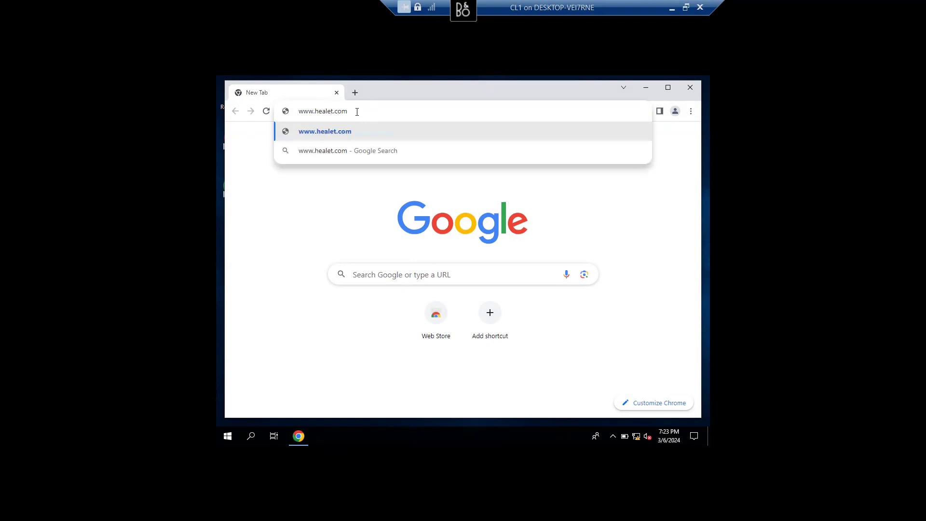
key(Return)
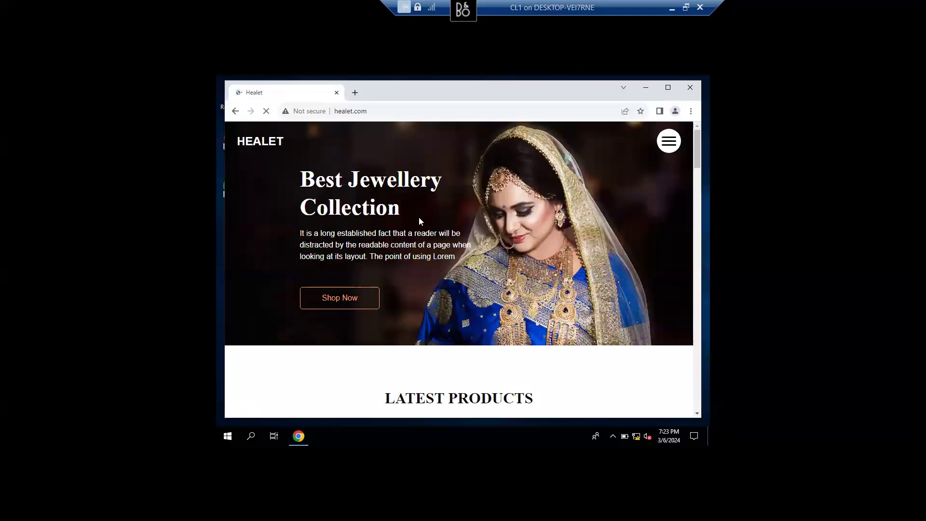
Step: Show the site's full address and look through the Healet home page's products, blog and testimonial sections
click(406, 111)
text(www.healet.com)
drag(334, 112, 392, 115)
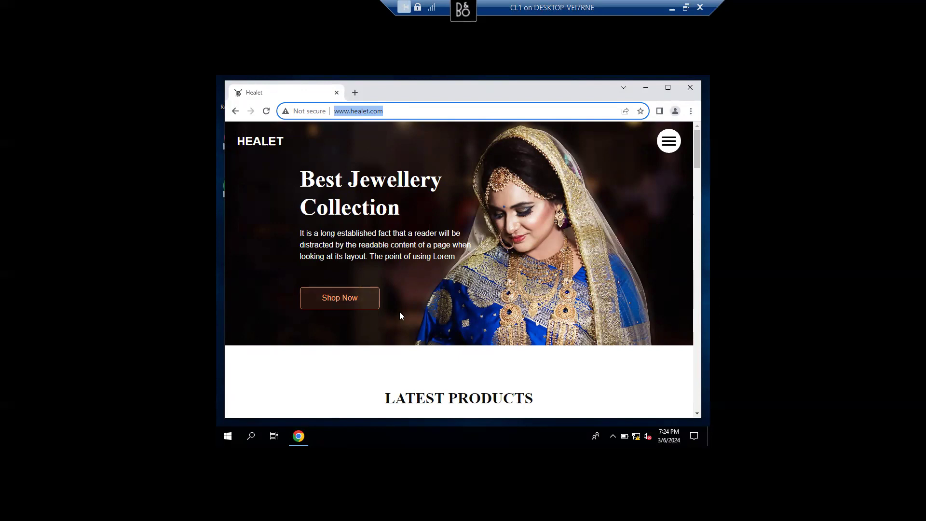
scroll(538, 255, down, 7)
scroll(539, 256, down, 15)
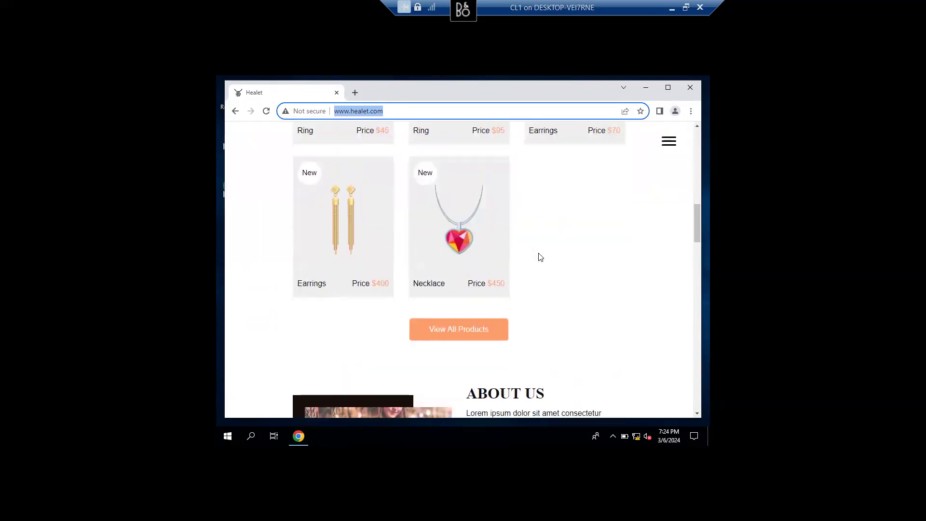
scroll(538, 255, down, 10)
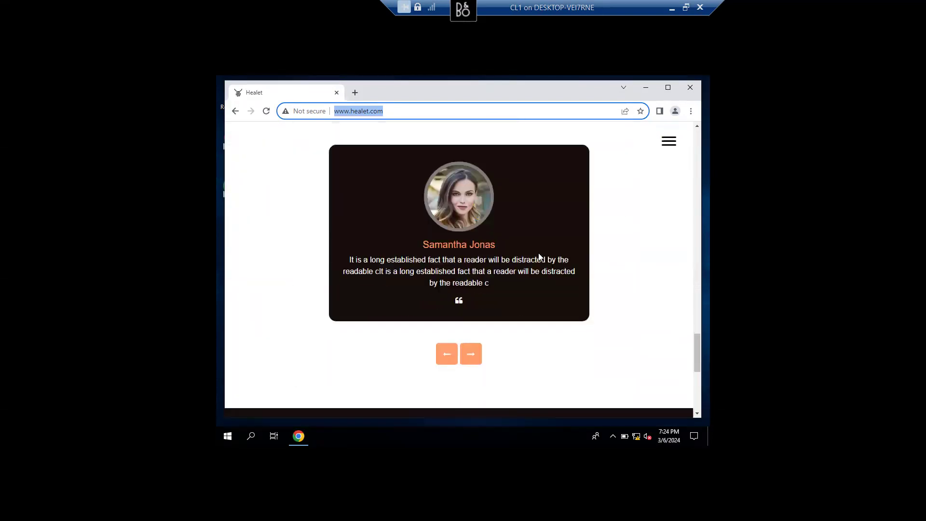
scroll(538, 255, up, 8)
scroll(539, 256, up, 15)
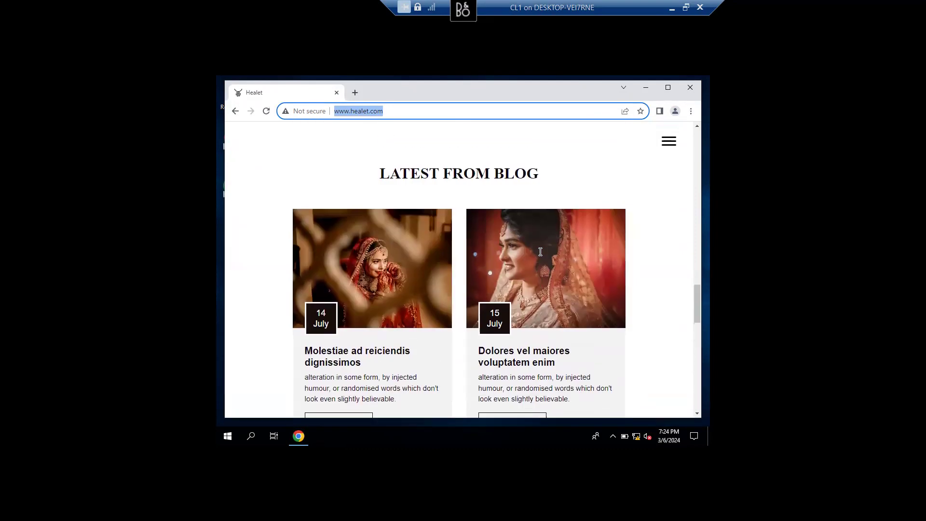
scroll(541, 255, up, 8)
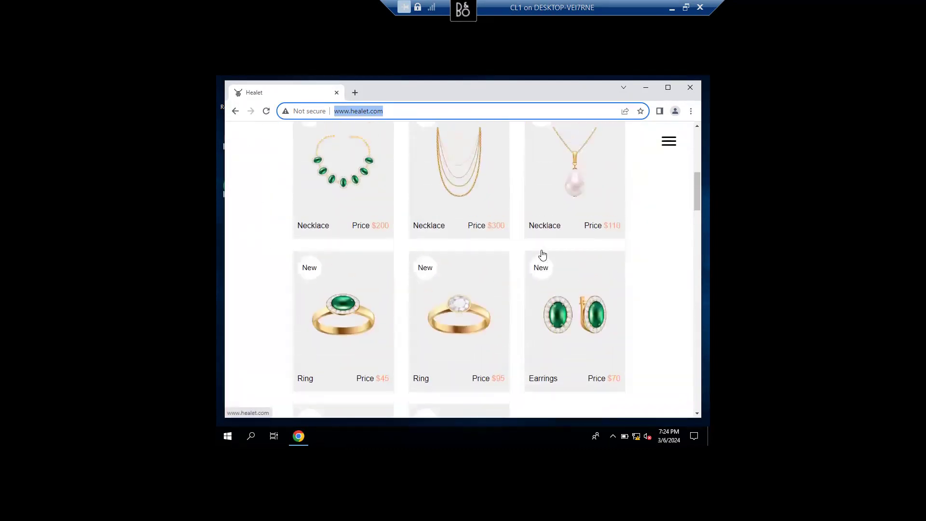